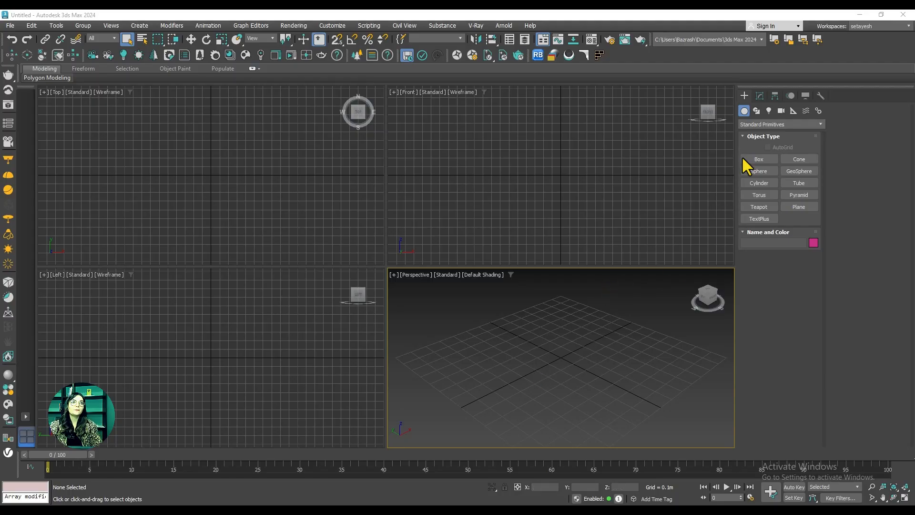
Step: Draw a box about 0.74 m wide, 0.14 m long and 0.1 m high in the perspective view
left_click(758, 158)
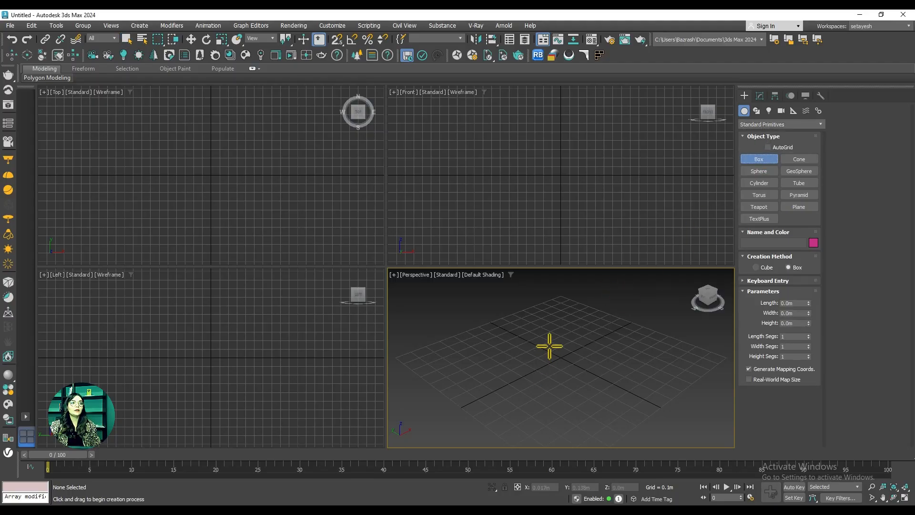
left_click_drag(572, 344, 490, 388)
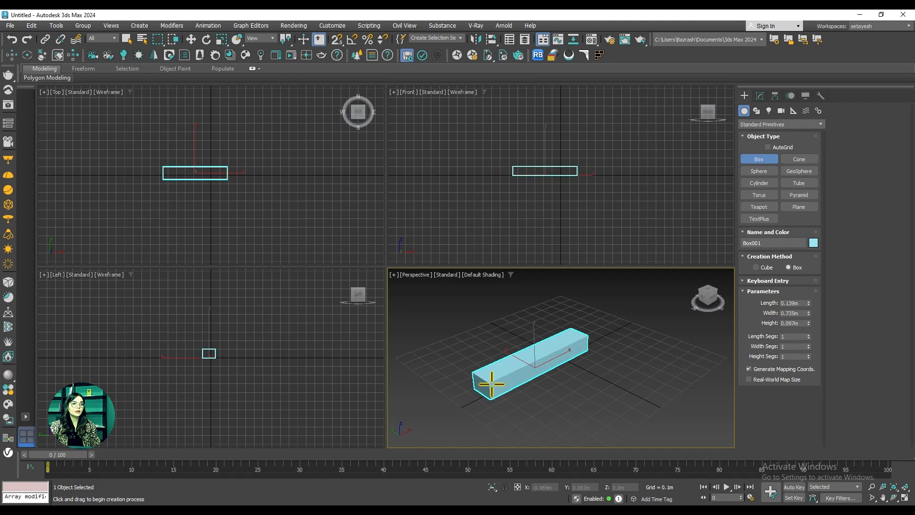
left_click(484, 379)
Step: Set the box's length to 0.3 m, width to 0.9 m and height to 0.2 m
left_click_drag(809, 302, 809, 292)
double_click(794, 303)
type("0.3")
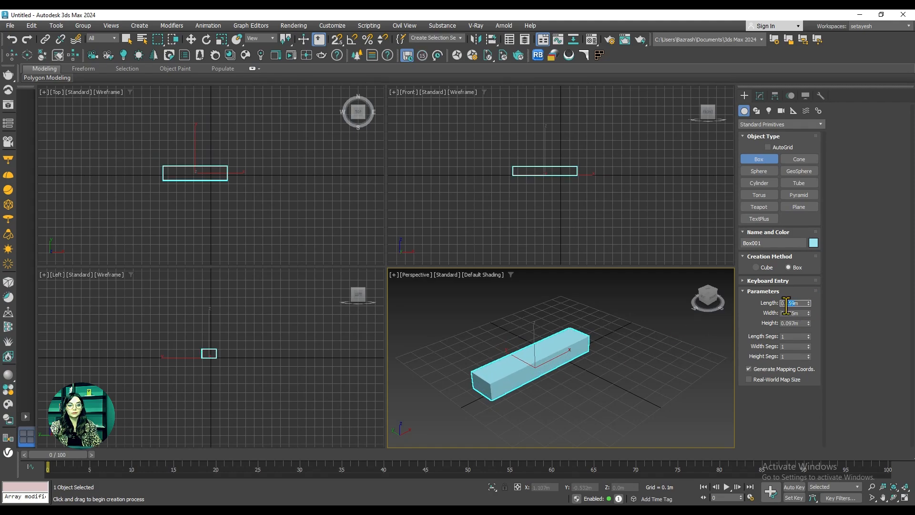
key("Return")
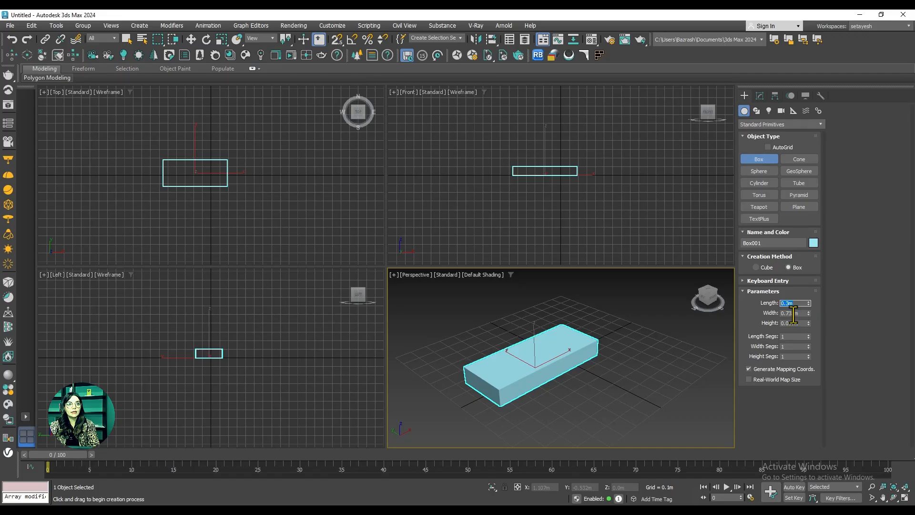
left_click_drag(799, 313, 786, 314)
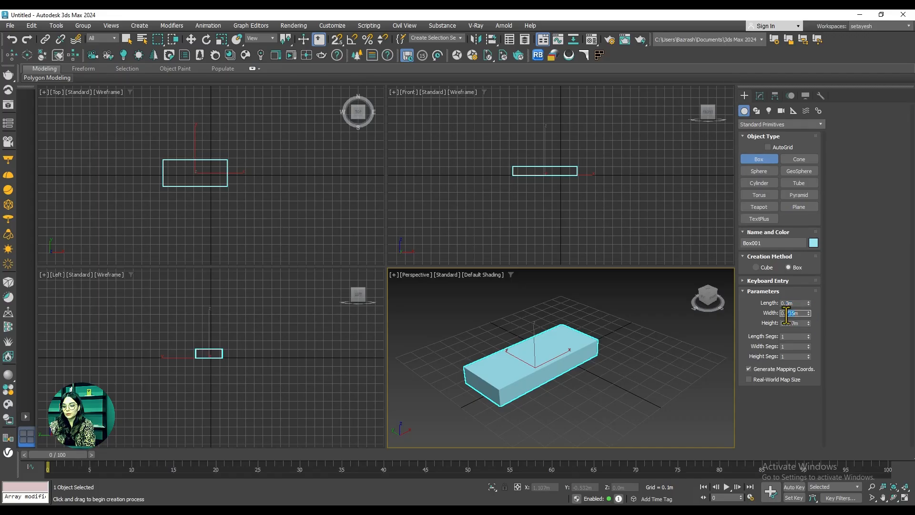
type("9")
key("Return")
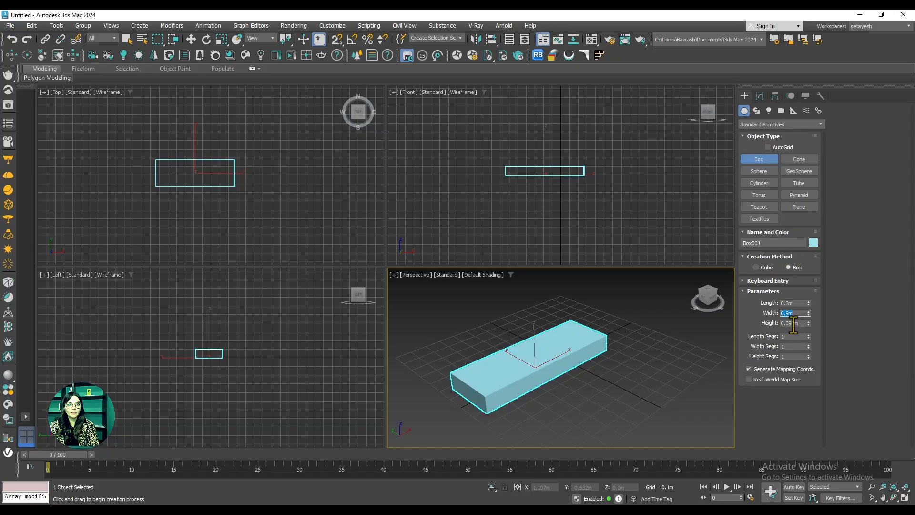
left_click_drag(799, 324, 786, 324)
type("2")
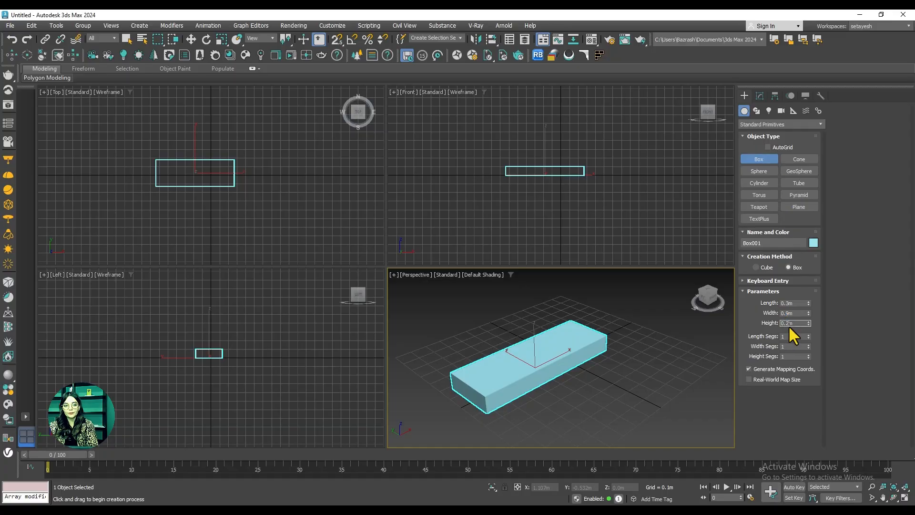
key("Return")
Step: Convert the box to an editable poly, show edged faces and enter polygon sub-object mode
middle_click_drag(590, 389, 614, 373)
right_click(604, 364)
right_click(602, 362)
mouse_move(636, 478)
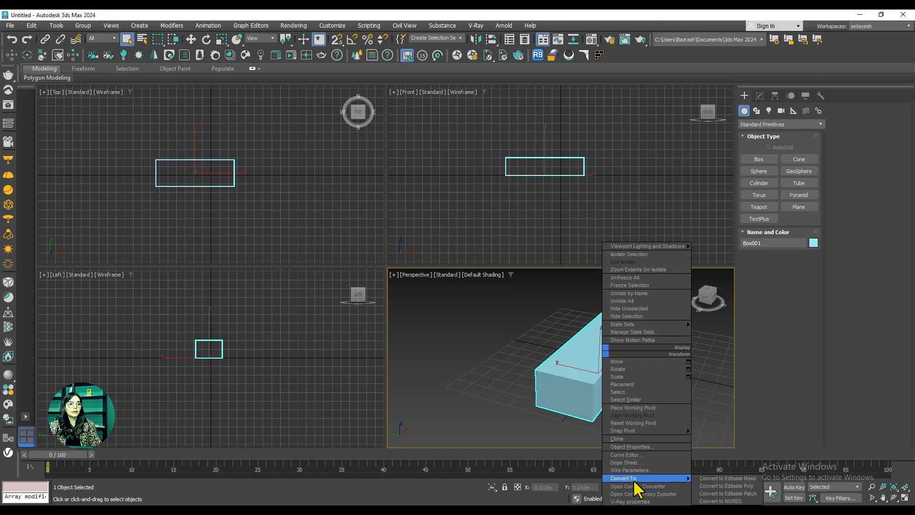
left_click(736, 485)
key("F4")
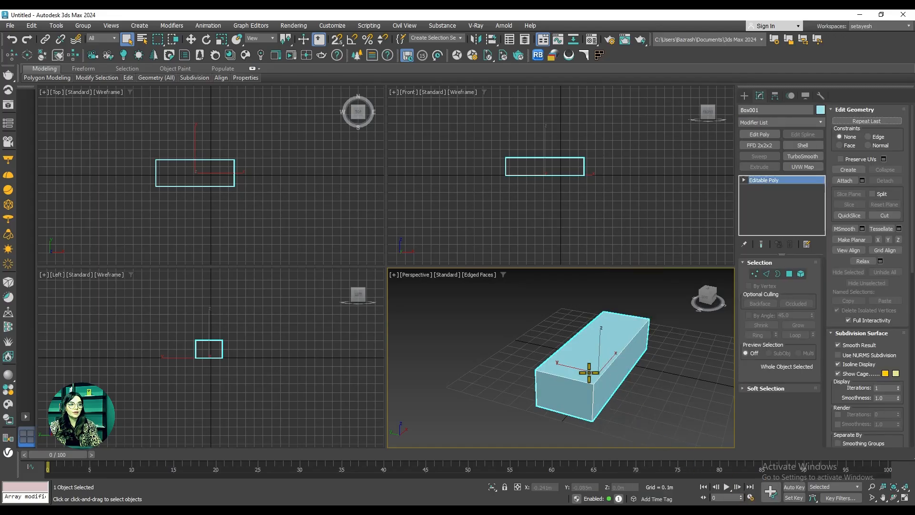
key("4")
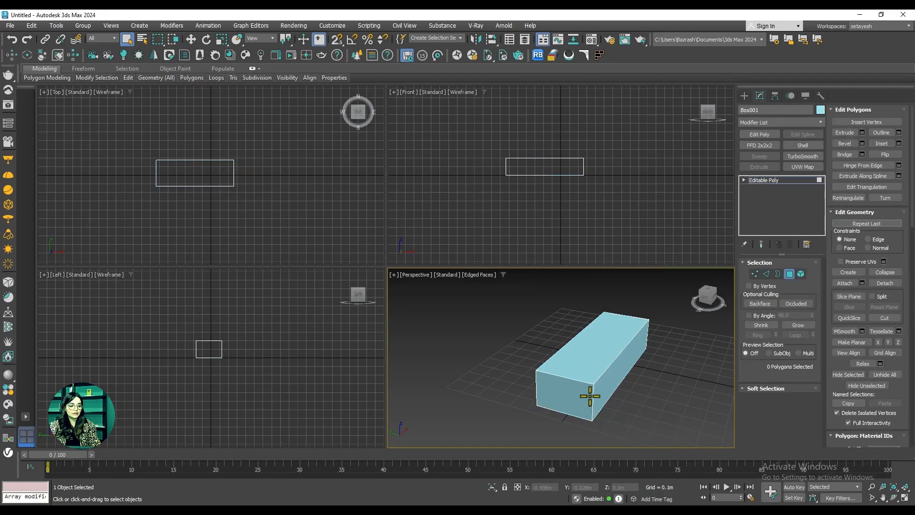
Step: Extrude the long rear side polygon of the box by 0.3 m
middle_click_drag(590, 396, 652, 391, "alt")
left_click(624, 377)
right_click(622, 377)
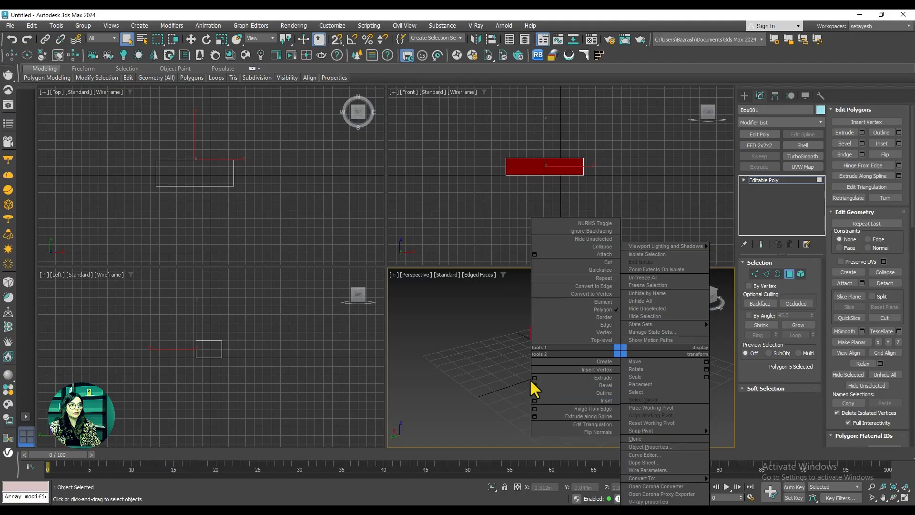
left_click(534, 377)
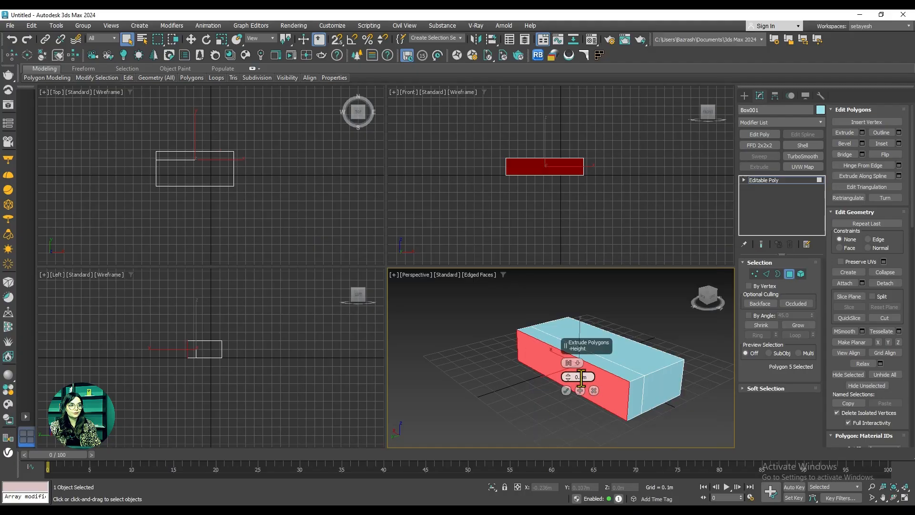
type("0.3")
key("Return")
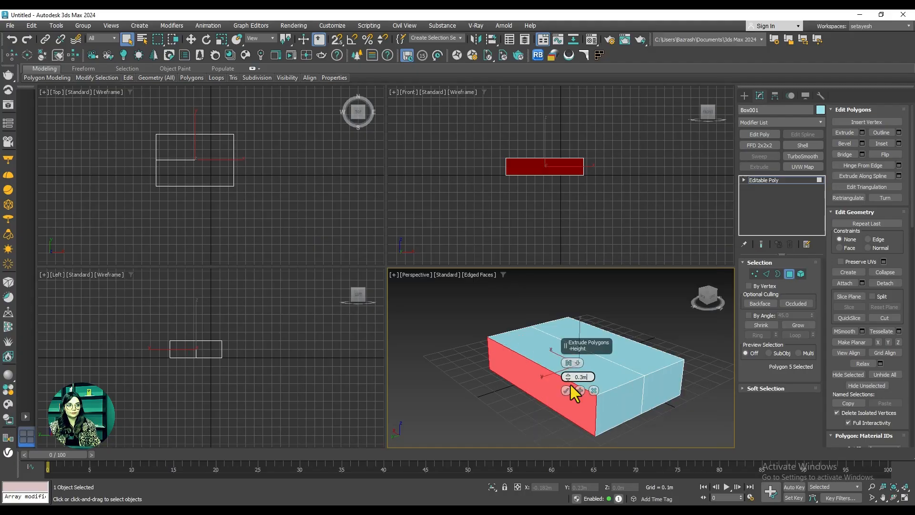
left_click(567, 389)
Step: Extrude the top polygon of the new rear section by 0.2 m to form the second step
right_click(589, 375)
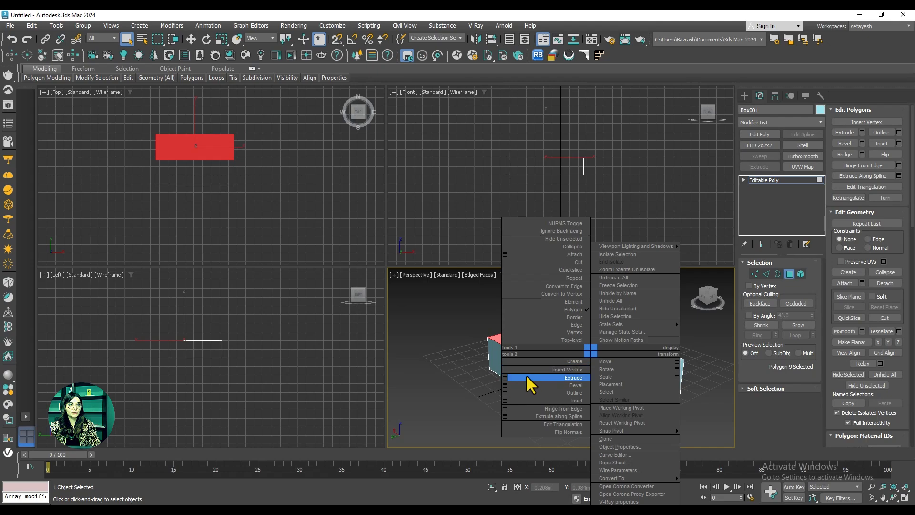
left_click(505, 377)
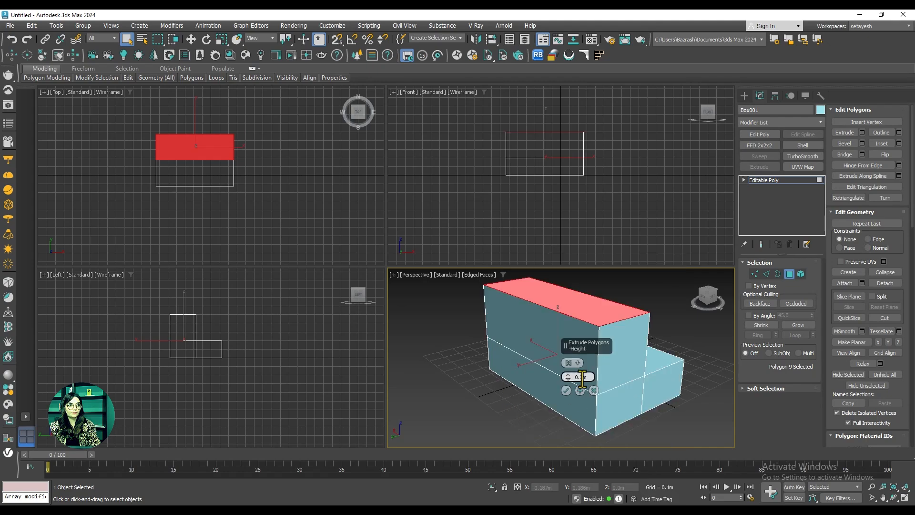
double_click(581, 377)
type("0.2")
key("Return")
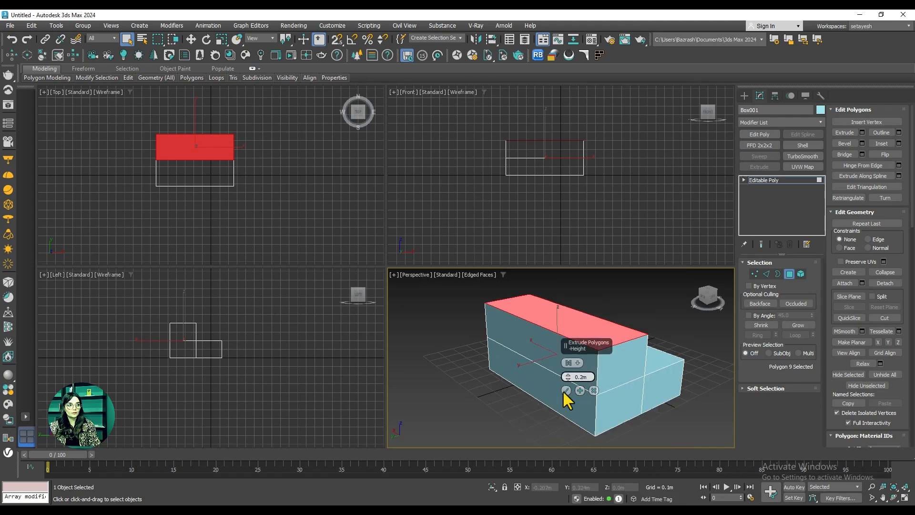
left_click(565, 390)
Step: Extrude the rear side polygon of the raised second step by 0.3 m
left_click(581, 372)
right_click(582, 371)
left_click(496, 378)
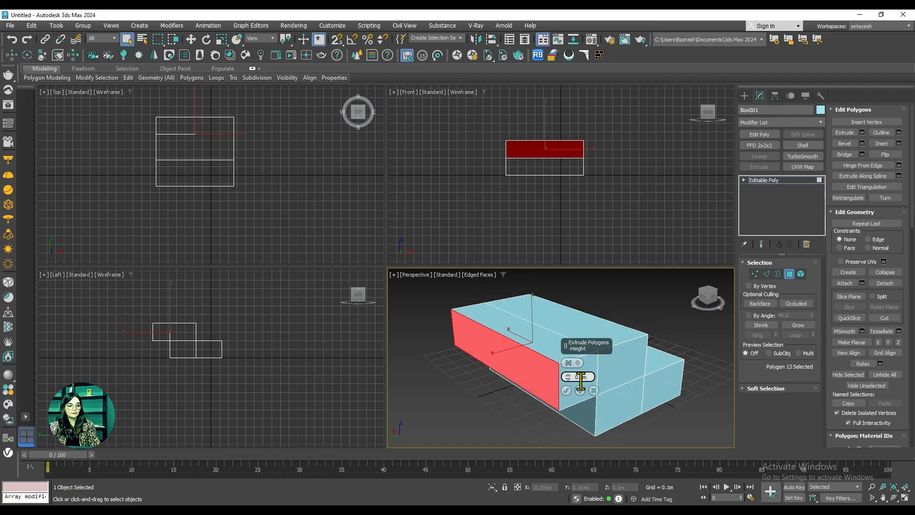
double_click(581, 377)
type("0.3")
key("Return")
left_click(565, 390)
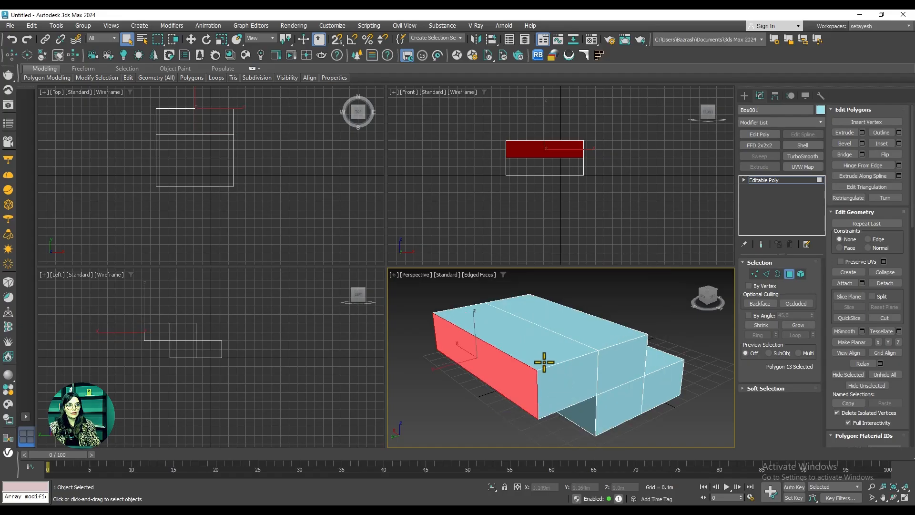
Step: Extrude the top polygon of the rearmost section by 0.2 m to form the third step
right_click(543, 362)
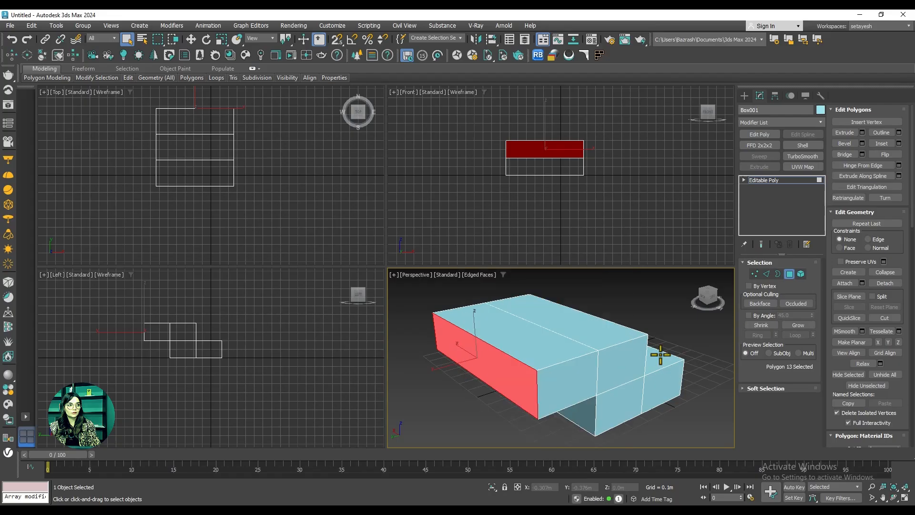
left_click(535, 345)
right_click(534, 345)
left_click(445, 372)
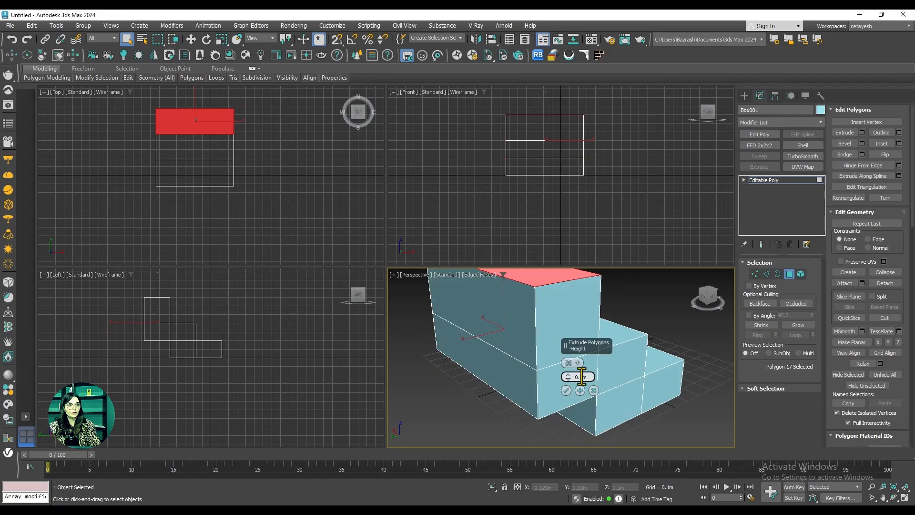
key("Return")
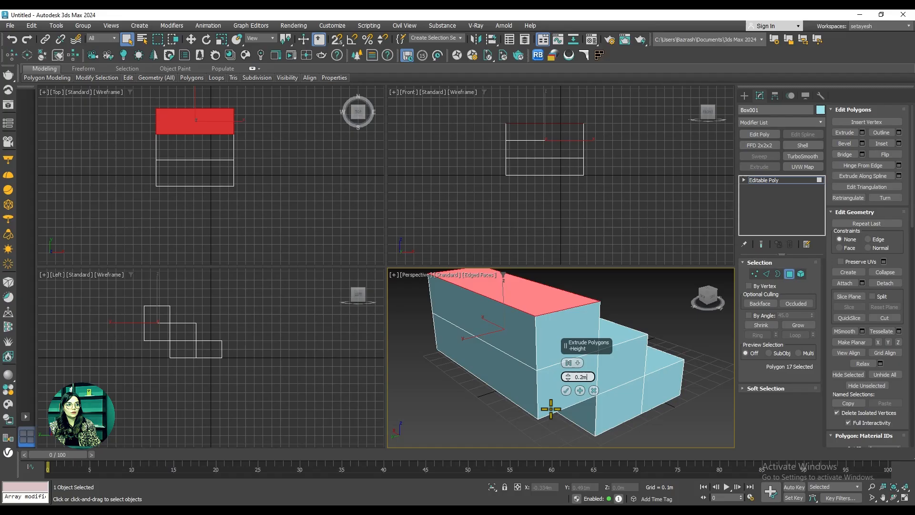
left_click(569, 390)
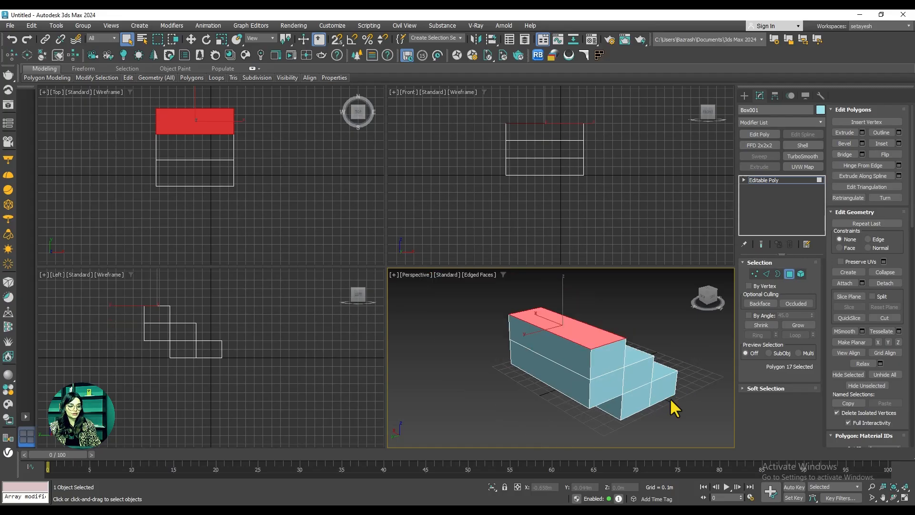
Step: Leave polygon editing and delete the whole three-step stair model
middle_click_drag(669, 398, 565, 375, "alt")
scroll(565, 375, "down", 5)
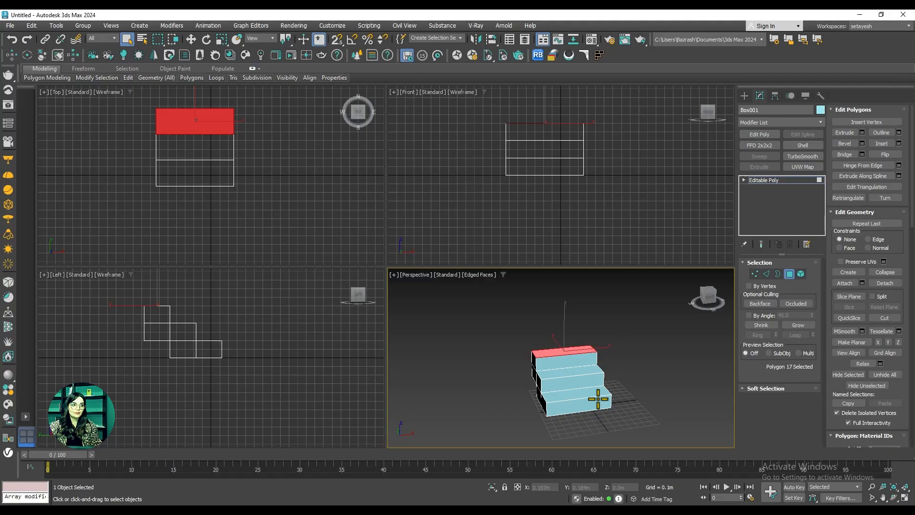
left_click(781, 179)
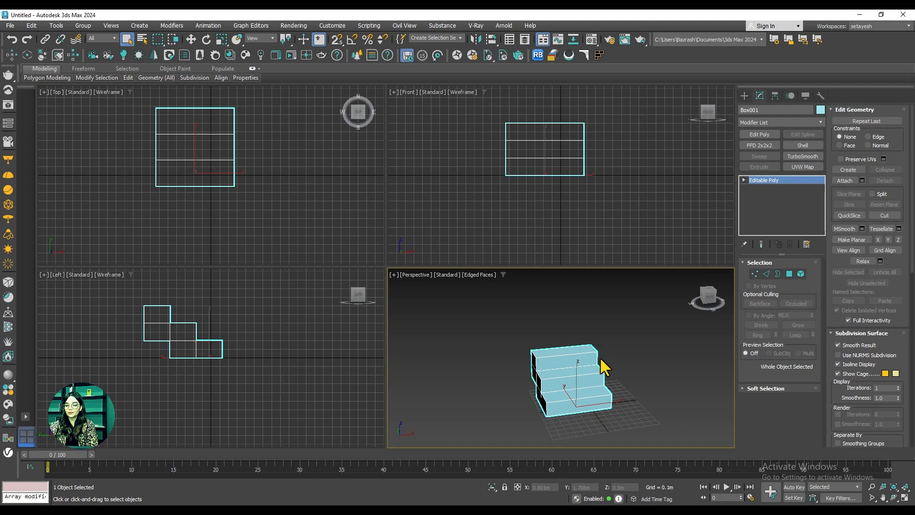
key("Delete")
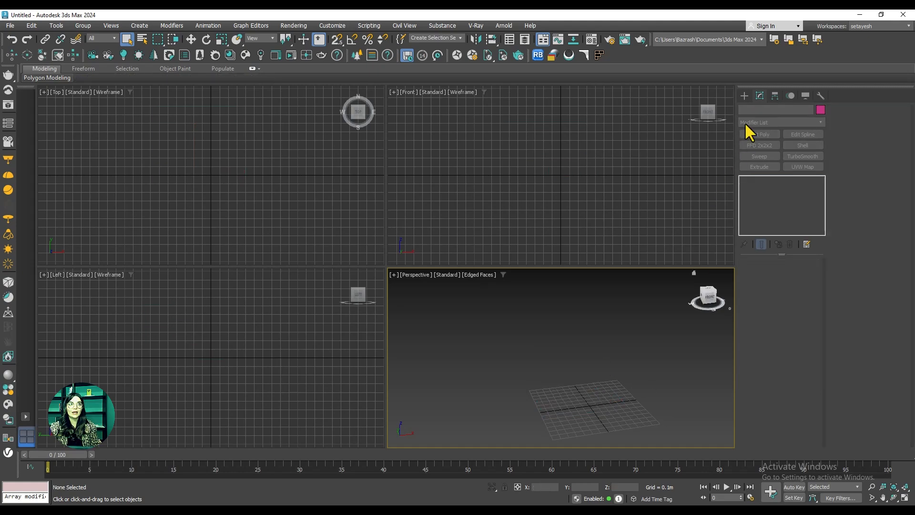
Step: Create an open Straight Stair about 1.14 m long and 0.55 m wide with an overall rise of about 0.85 m in the perspective view
left_click(742, 97)
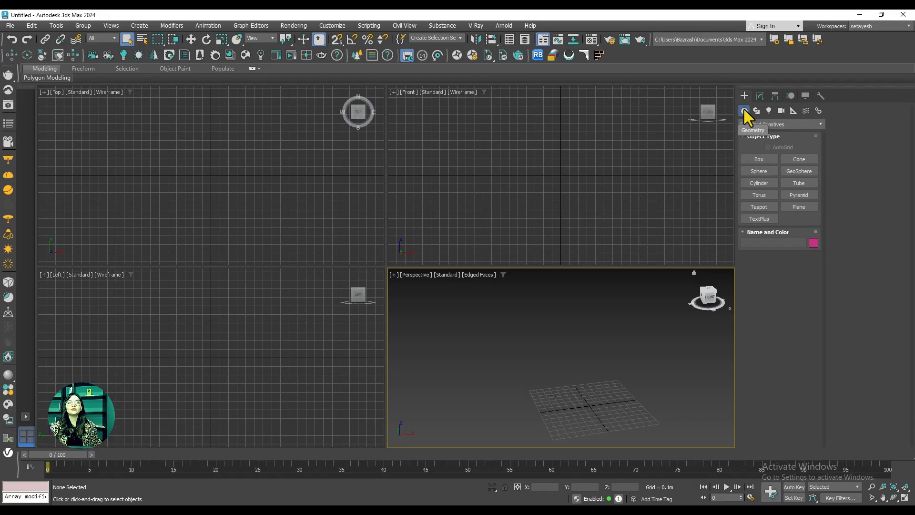
left_click(788, 123)
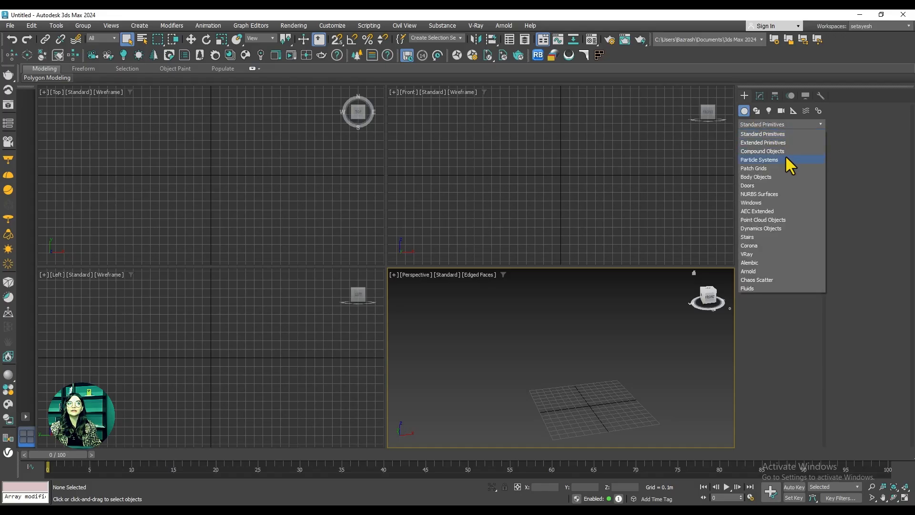
left_click(754, 238)
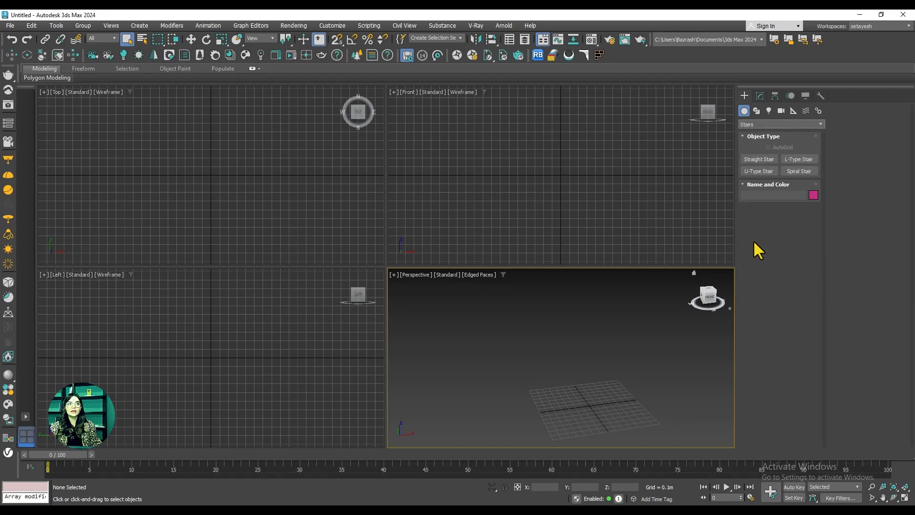
left_click(753, 171)
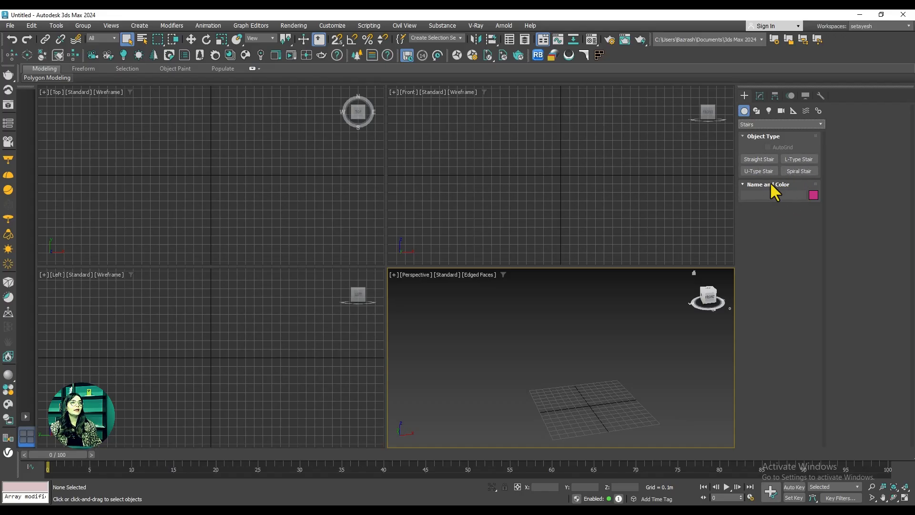
left_click(759, 159)
middle_click_drag(595, 416, 578, 398)
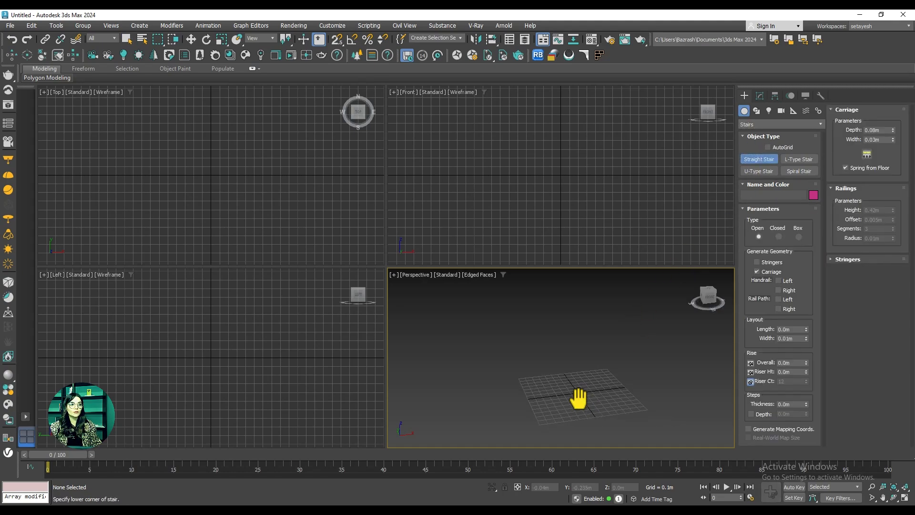
scroll(543, 389, "up", 3)
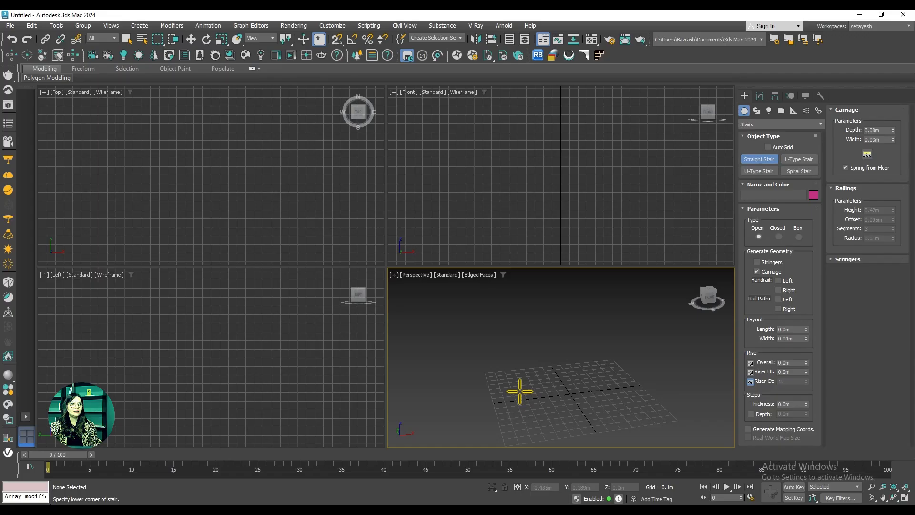
left_click_drag(519, 390, 636, 379)
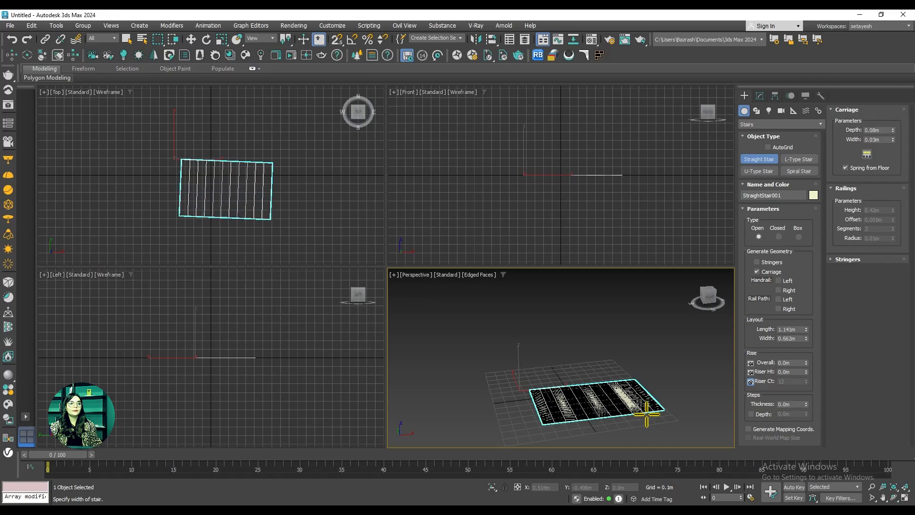
middle_click_drag(647, 414, 634, 402)
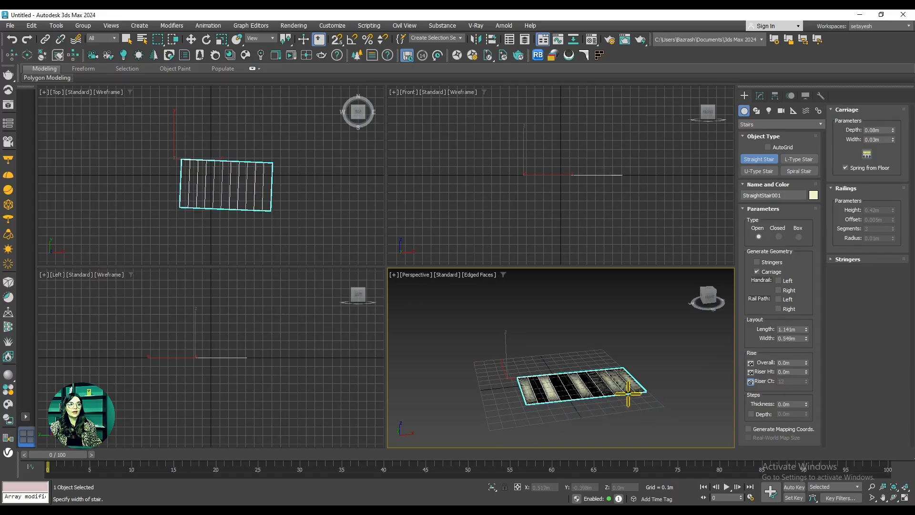
left_click(628, 391)
middle_click_drag(598, 286, 588, 319)
left_click(581, 296)
Step: Try the Closed and Box types on the straight stair and return it to Open
middle_click_drag(606, 376, 640, 388, "alt")
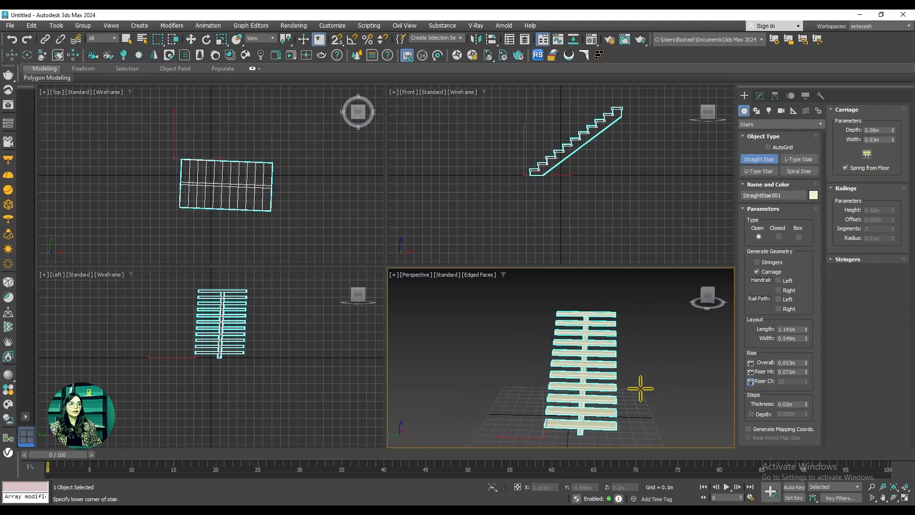
left_click(778, 237)
left_click(798, 237)
middle_click_drag(671, 365, 624, 374, "alt")
left_click(758, 236)
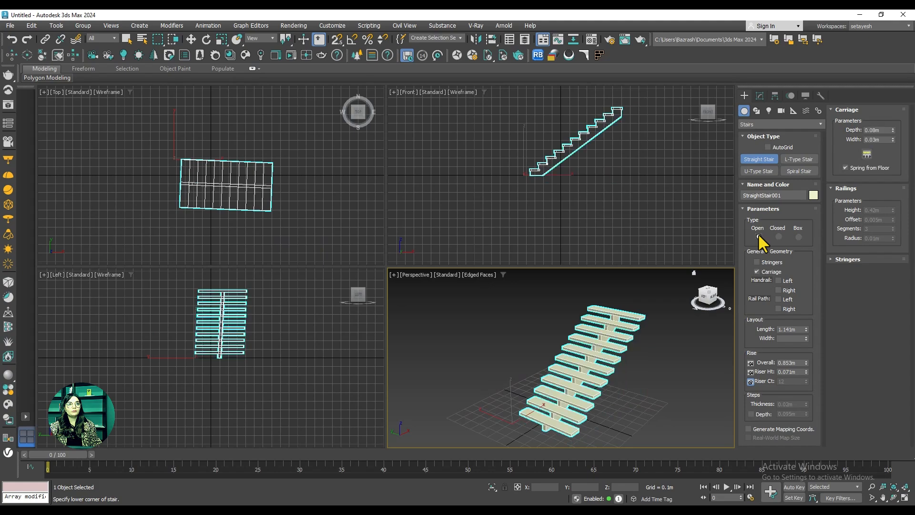
Step: Add stringers to the straight stair and generate handrails on both its left and right sides
middle_click_drag(608, 405, 637, 363, "alt")
left_click(757, 262)
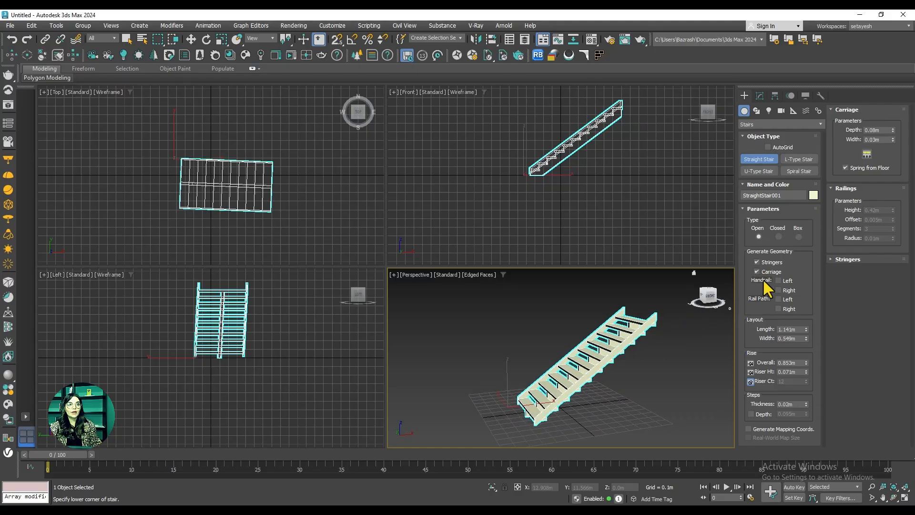
left_click(778, 280)
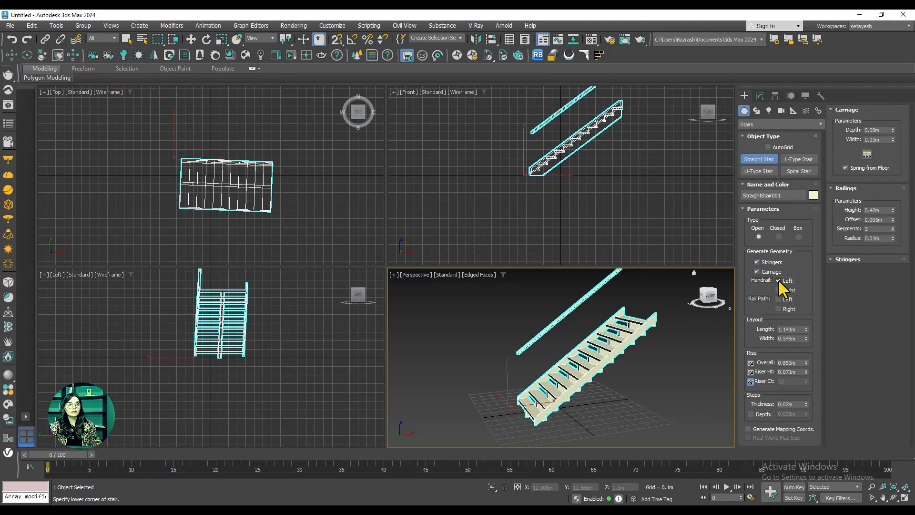
left_click(778, 280)
left_click(778, 290)
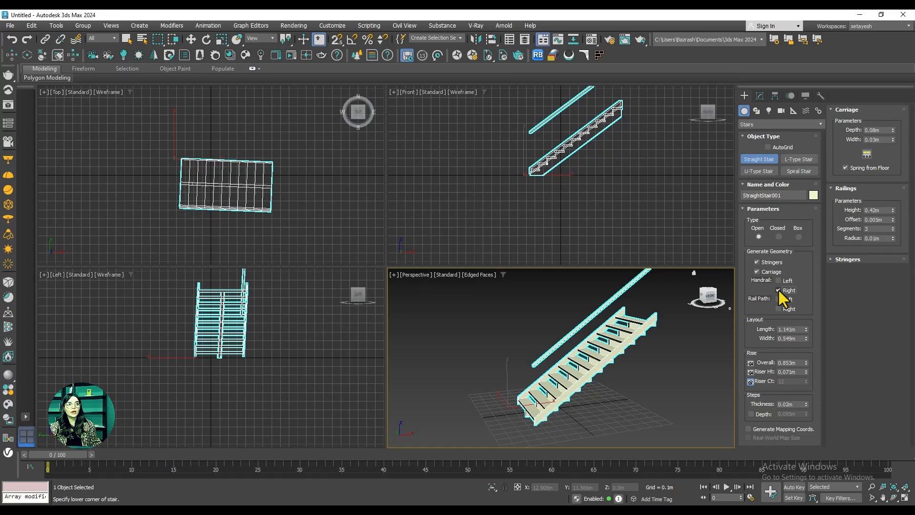
left_click(778, 290)
left_click(778, 280)
left_click(778, 290)
middle_click_drag(650, 402, 684, 382, "alt")
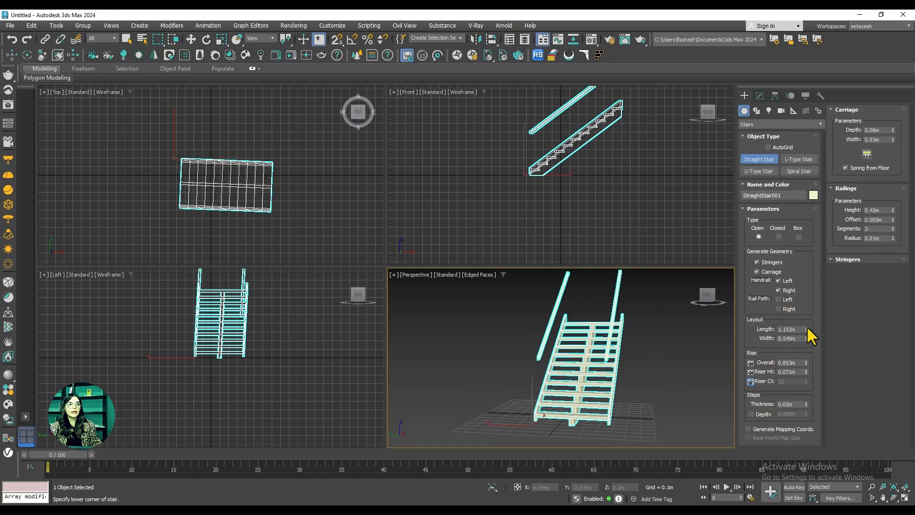
Step: Enlarge the stair layout to about 1.825 m long and 0.801 m wide
left_click_drag(806, 329, 796, 298)
left_click_drag(806, 338, 814, 316)
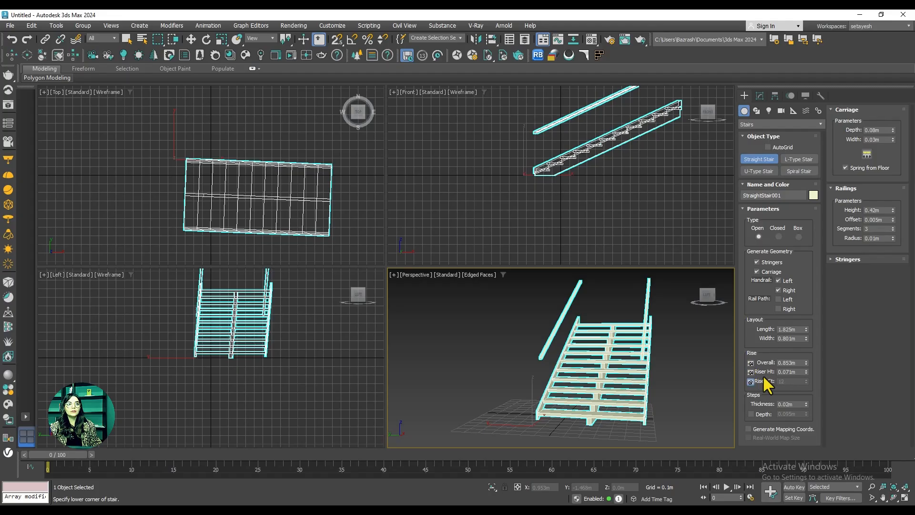
Step: Set the riser count to 10 and, with the count locked, lower the overall rise to about 0.8 m
left_click(750, 363)
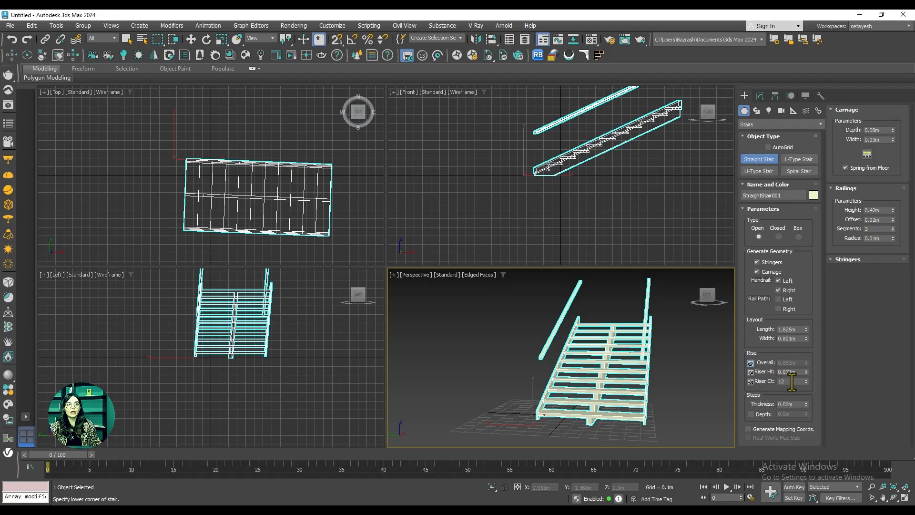
left_click_drag(791, 381, 757, 382)
type("10")
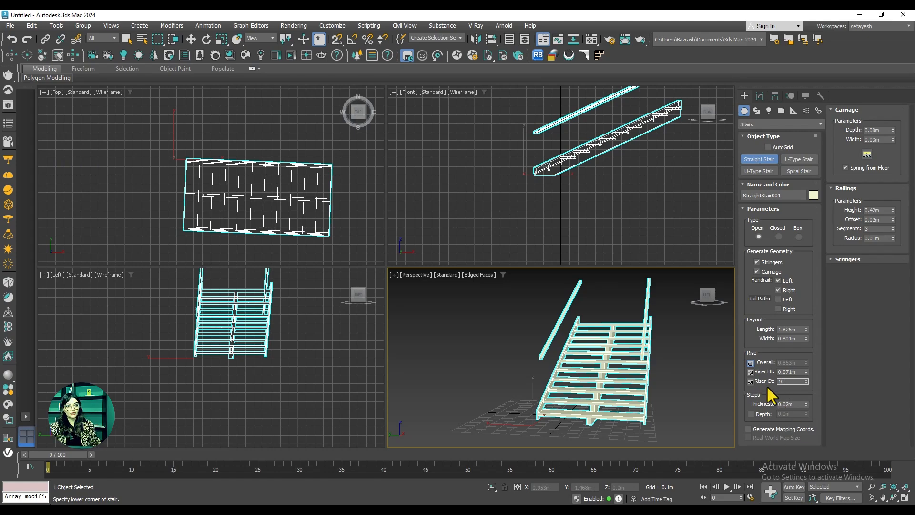
left_click(750, 381)
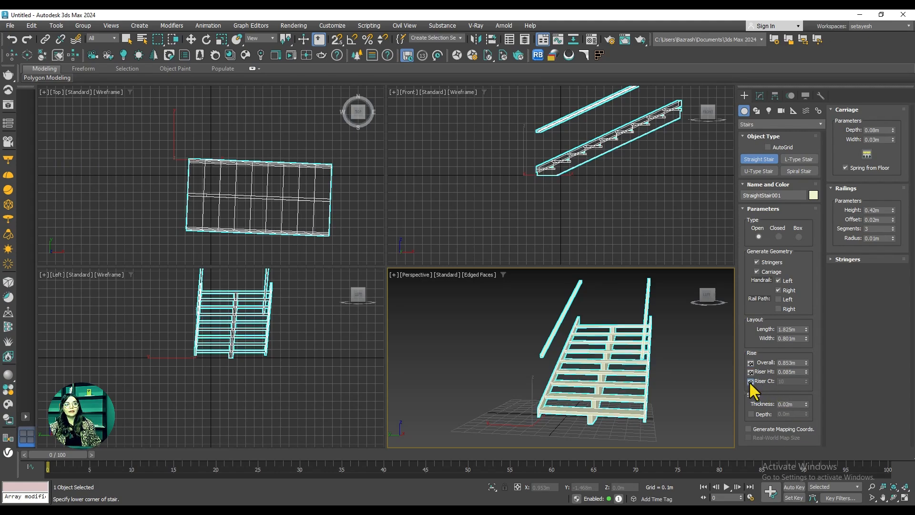
mouse_move(805, 362)
left_mouse_down()
mouse_move(805, 349)
mouse_move(803, 378)
left_mouse_up()
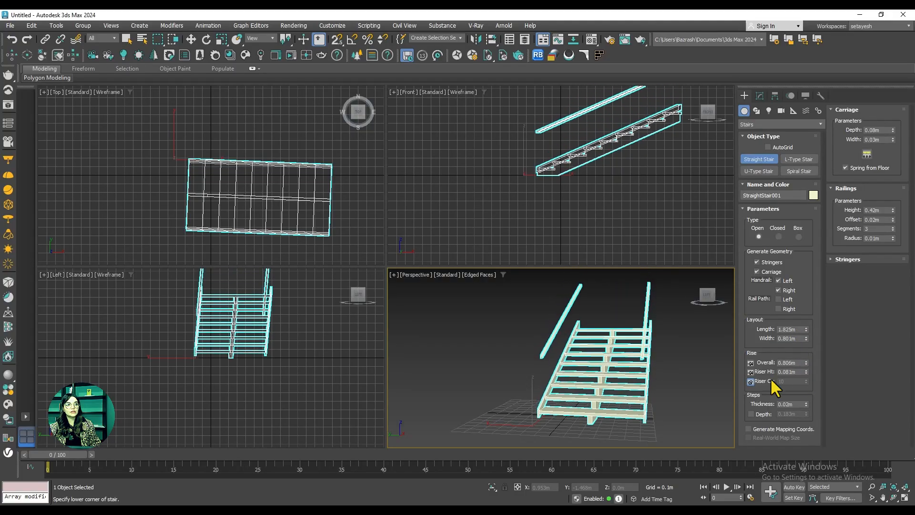
Step: Resize the stair to about 1.405 m long and 1.097 m wide, and set its overall rise to 2 m
middle_click_drag(679, 387, 618, 396, "alt")
left_click_drag(806, 328, 795, 352)
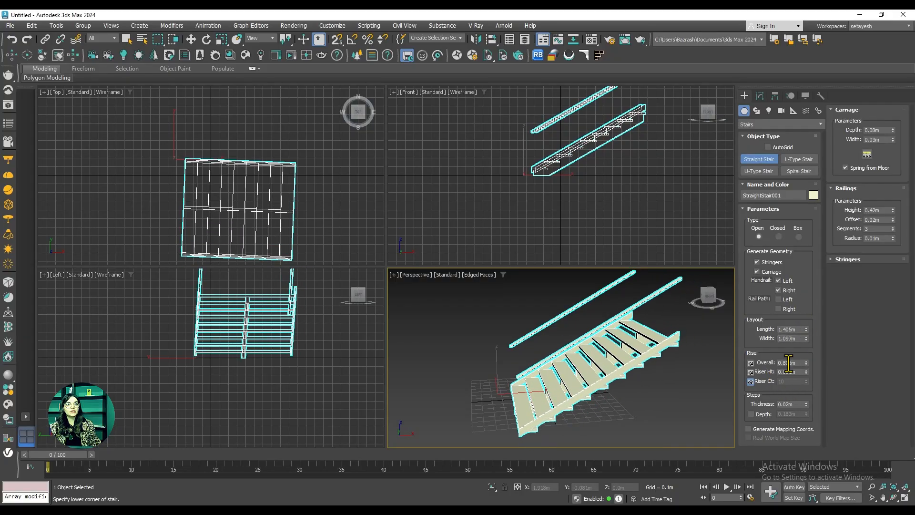
double_click(789, 362)
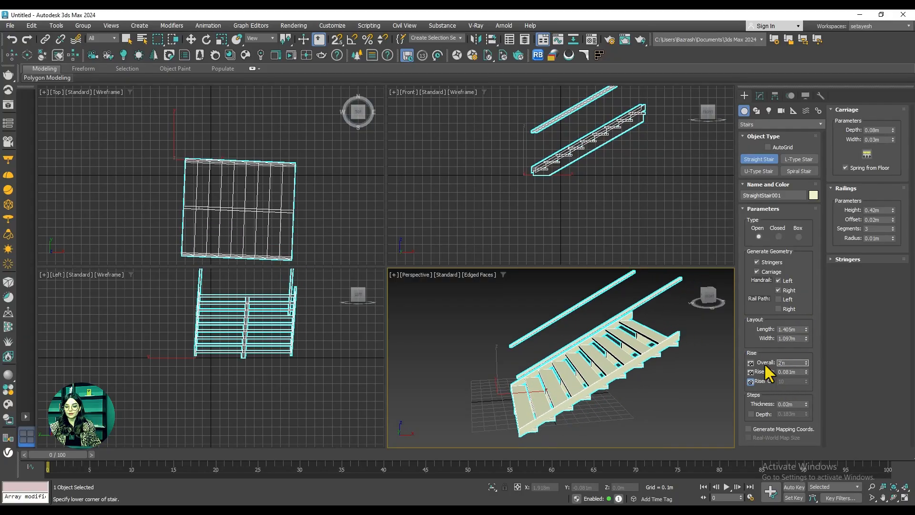
key("Return")
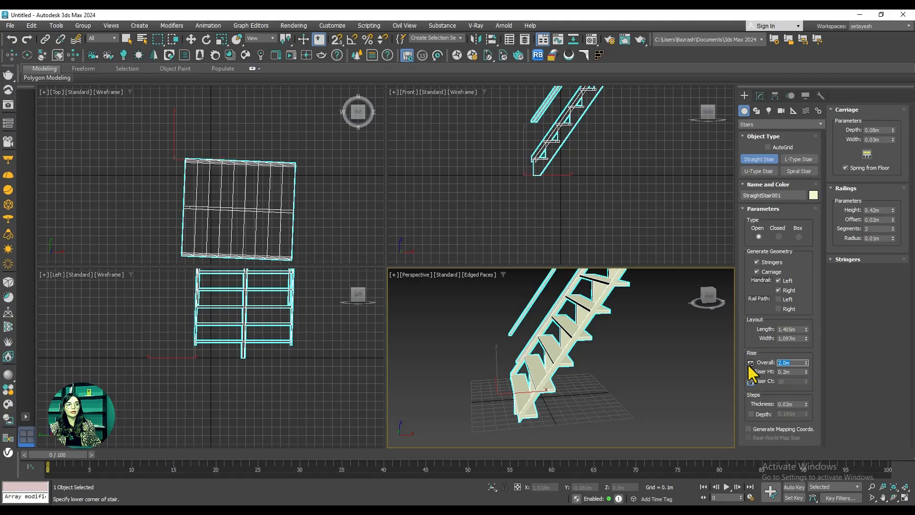
Step: Lock the overall rise, raise the riser count to 23, and lengthen the stair to about 3.822 m
left_click(750, 363)
left_click_drag(804, 382, 805, 373)
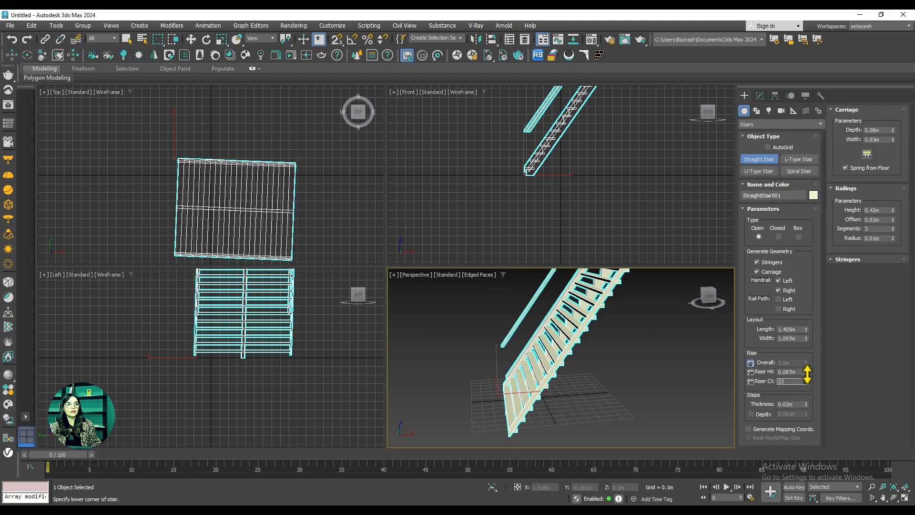
left_click_drag(805, 329, 813, 276)
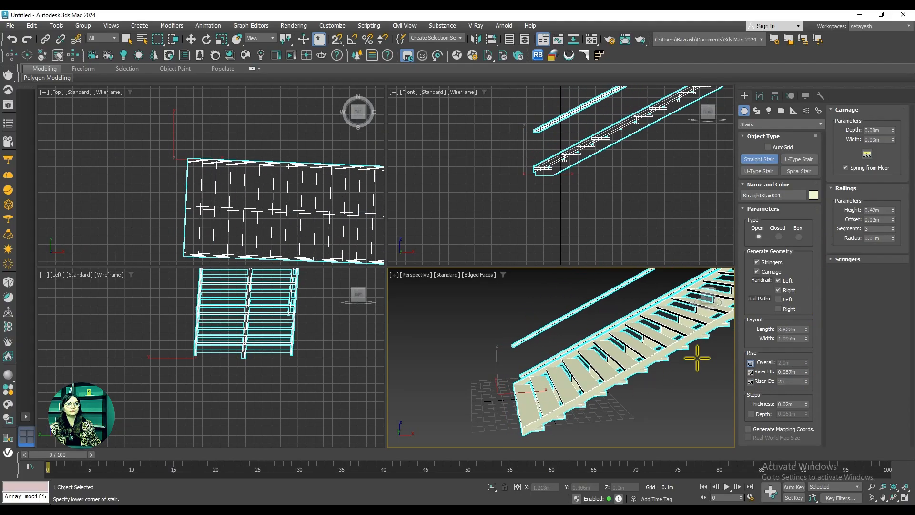
scroll(648, 391, "down", 10)
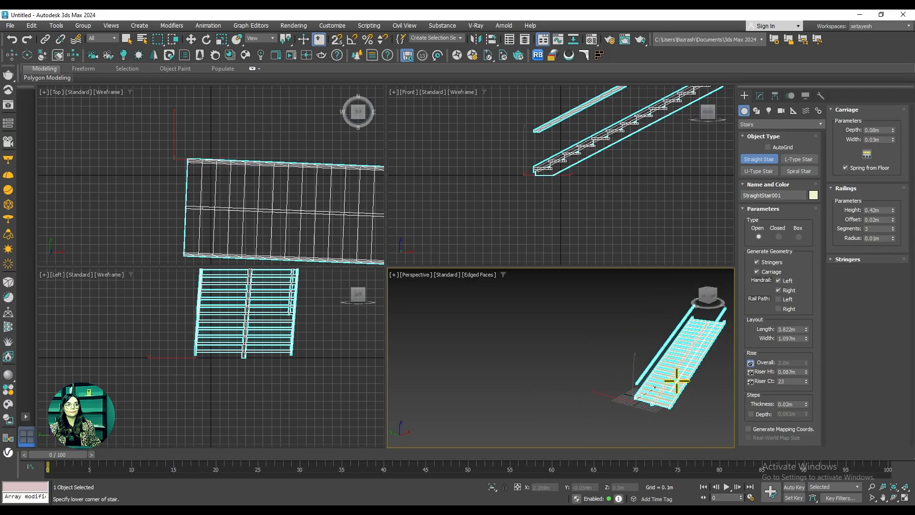
scroll(619, 395, "up", 6)
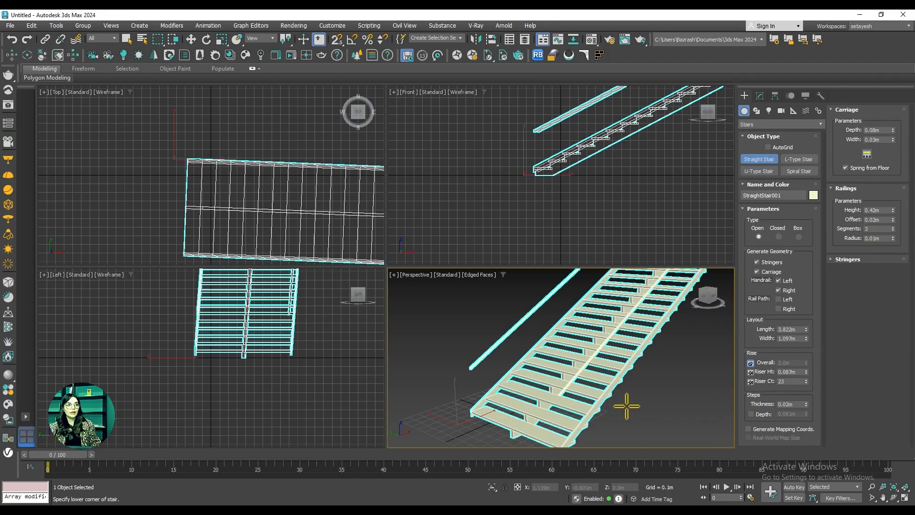
Step: Thicken the steps to about 0.048 m and enable a custom step depth of about 0.188 m
left_click_drag(806, 404, 803, 362)
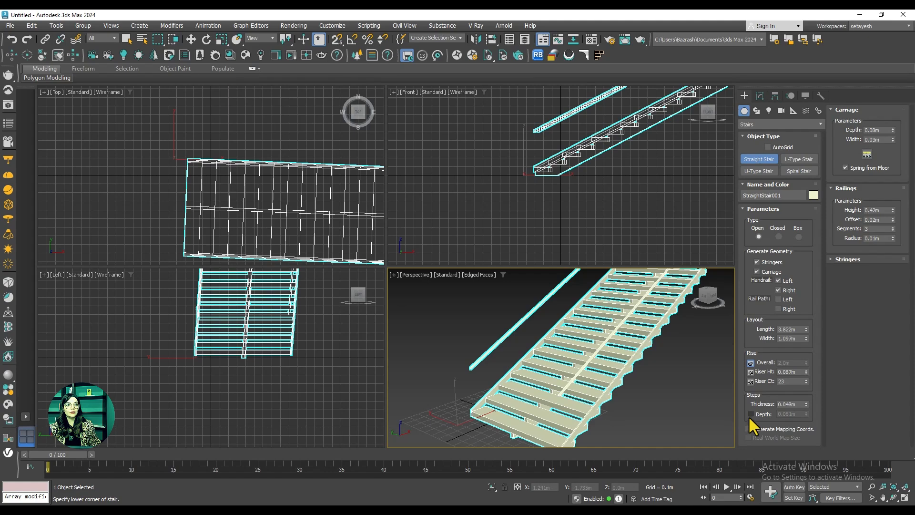
left_click(750, 414)
mouse_move(806, 414)
left_mouse_down()
mouse_move(809, 385)
mouse_move(797, 406)
left_mouse_up()
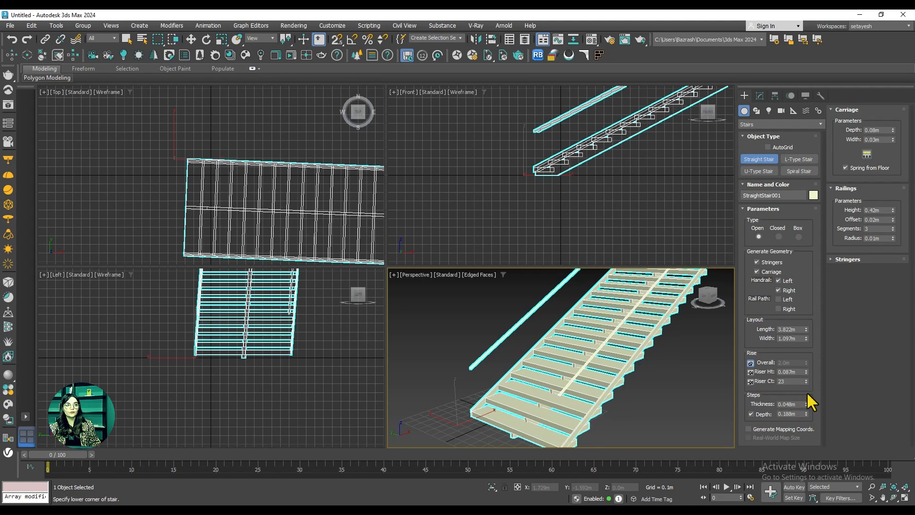
scroll(595, 378, "up", 3)
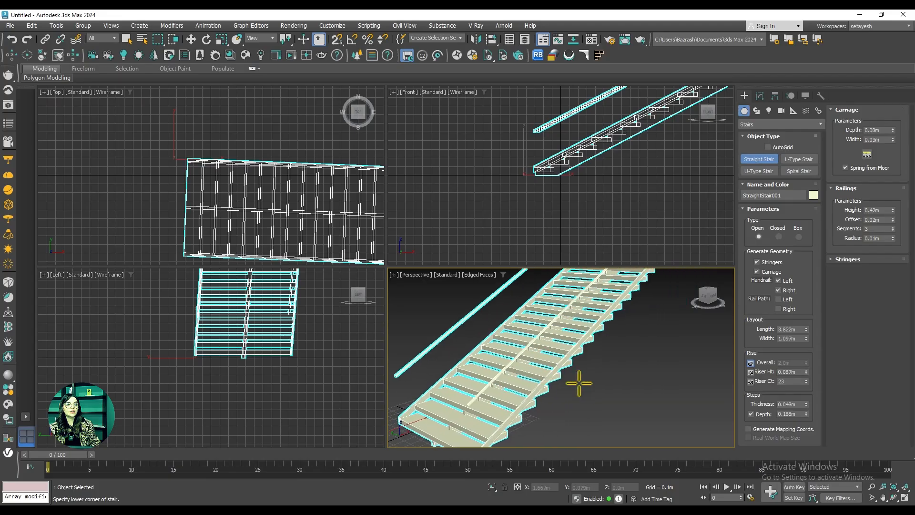
Step: Increase the carriage depth to about 0.318 m and its width to about 0.157 m
scroll(613, 380, "down", 5)
scroll(538, 378, "down", 2)
middle_click_drag(538, 377, 561, 382, "alt")
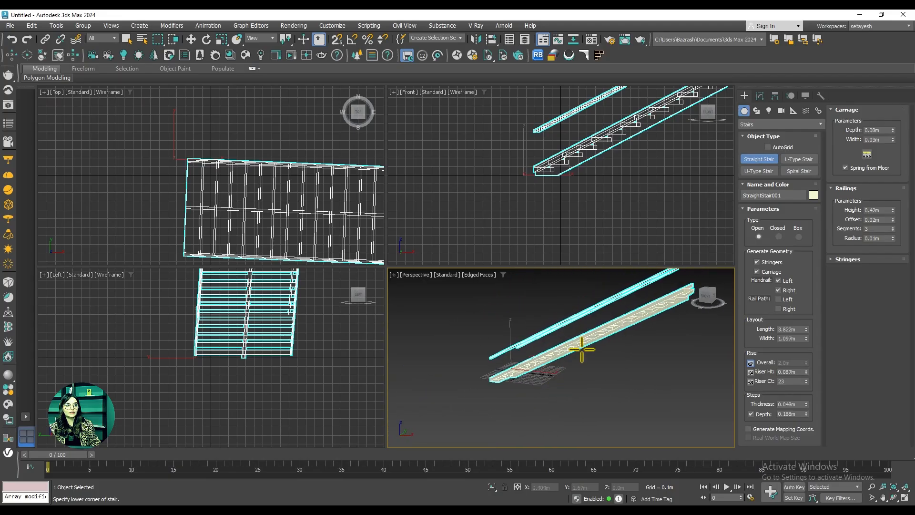
middle_click_drag(614, 318, 568, 320, "alt")
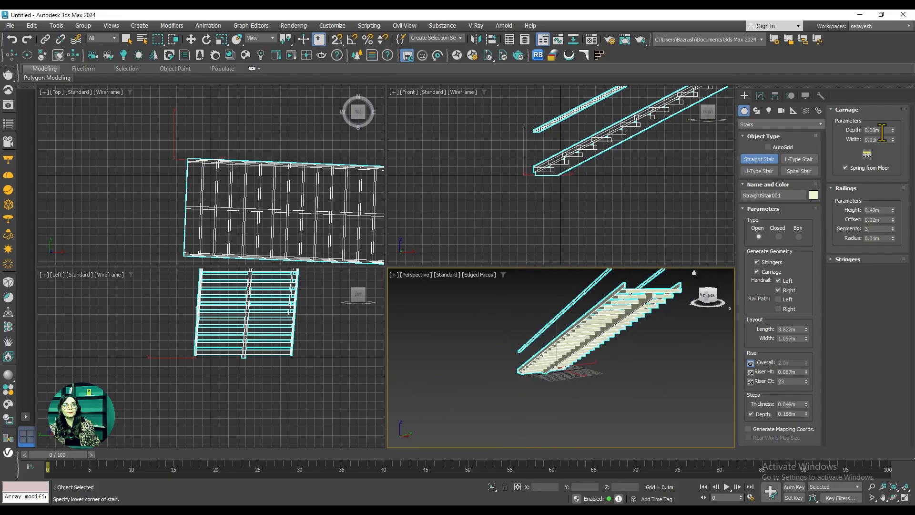
left_click_drag(893, 131, 893, 98)
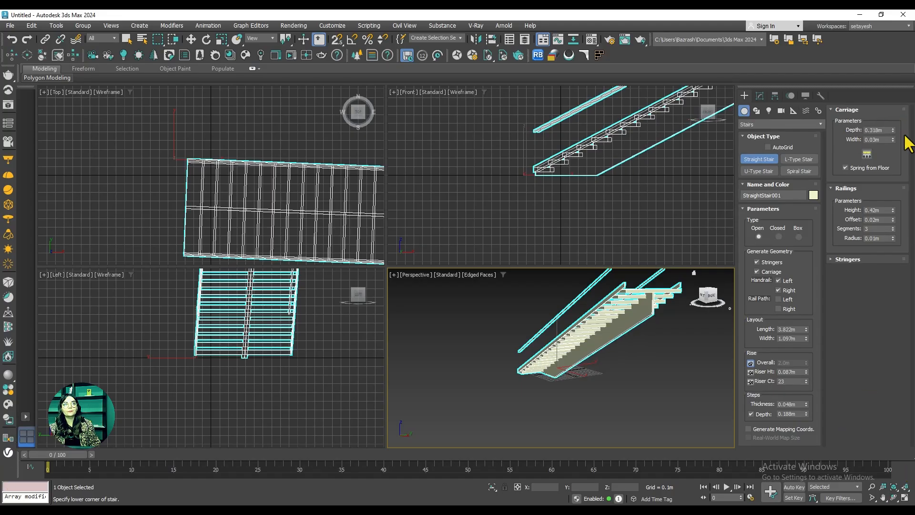
left_click_drag(893, 139, 893, 114)
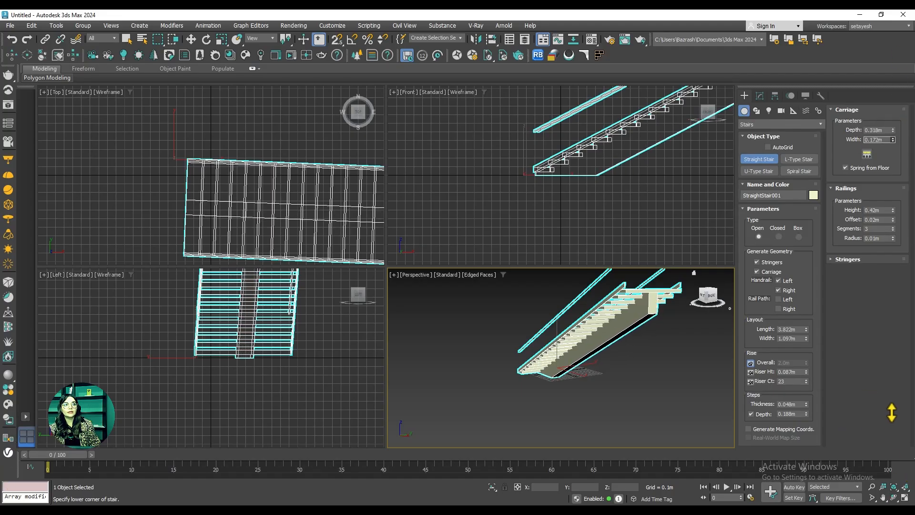
Step: Raise the railing height to about 0.626 m and set the railing offset to 0 m
middle_click_drag(608, 357, 658, 370, "alt")
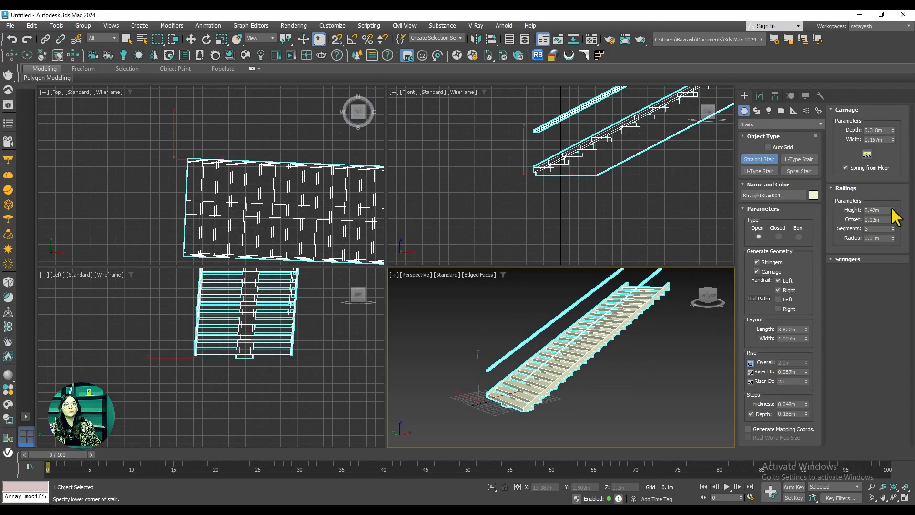
mouse_move(892, 210)
left_mouse_down()
mouse_move(893, 179)
mouse_move(892, 215)
mouse_move(891, 199)
left_mouse_up()
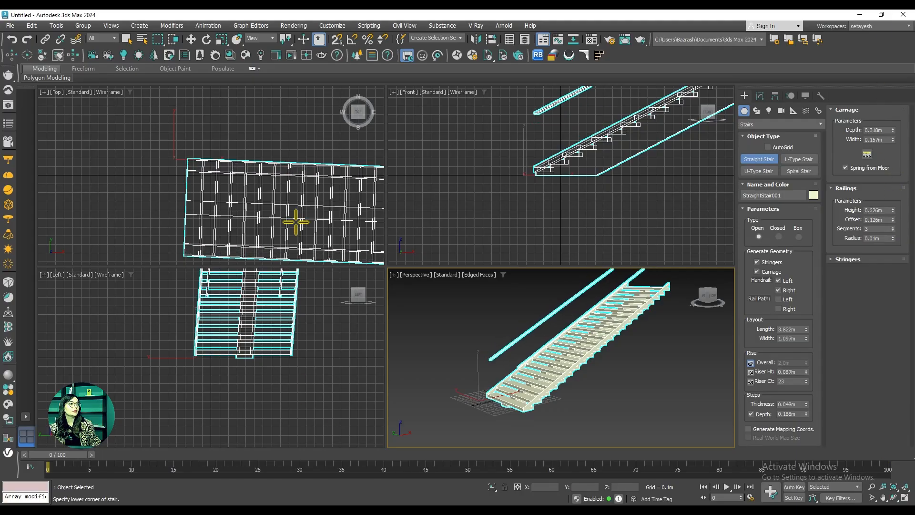
middle_click_drag(295, 222, 200, 184)
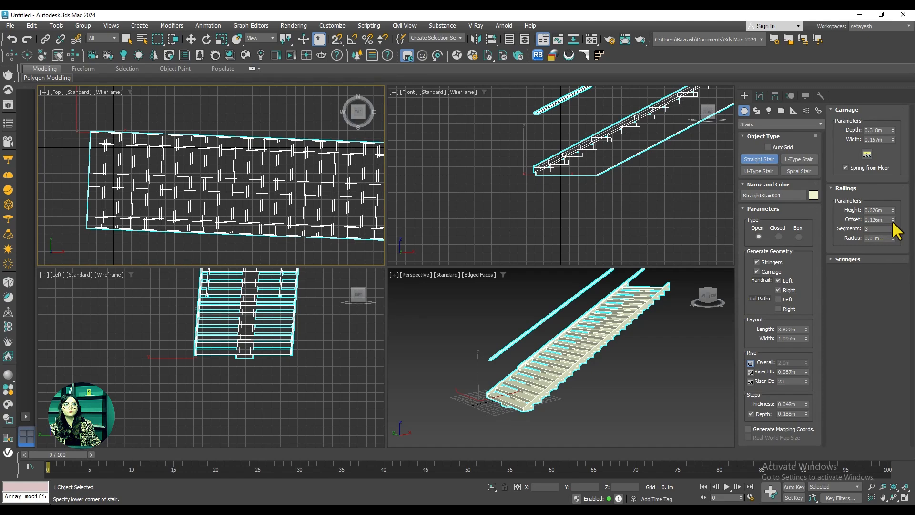
left_click_drag(893, 220, 881, 382)
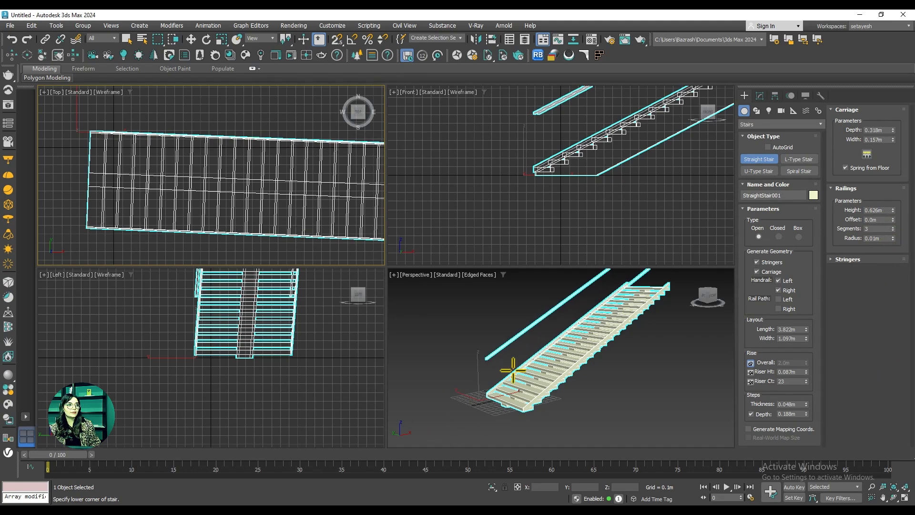
Step: Increase the railing segments to 11 and the railing radius to 0.02 m for rounder handrails
scroll(512, 370, "up", 5)
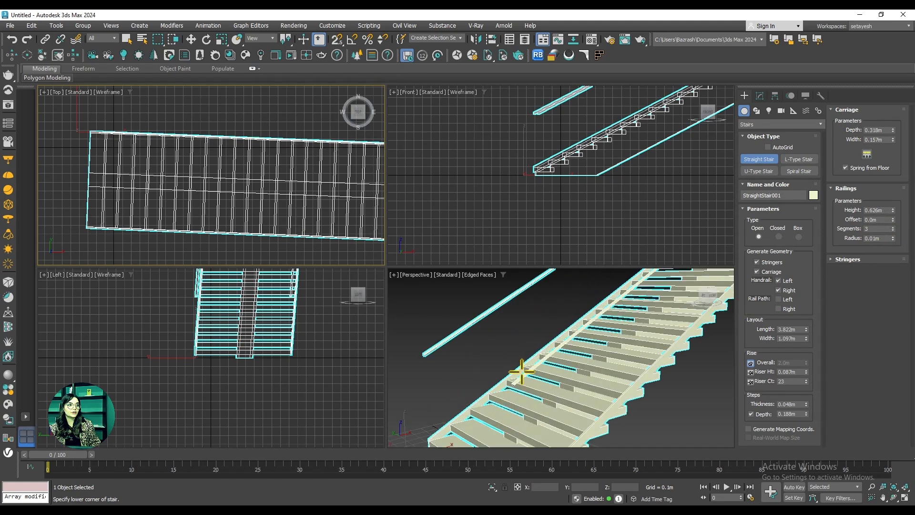
left_click(892, 227)
left_click(893, 227)
left_click(892, 227)
left_click(892, 227)
left_click(893, 227)
left_click(893, 227)
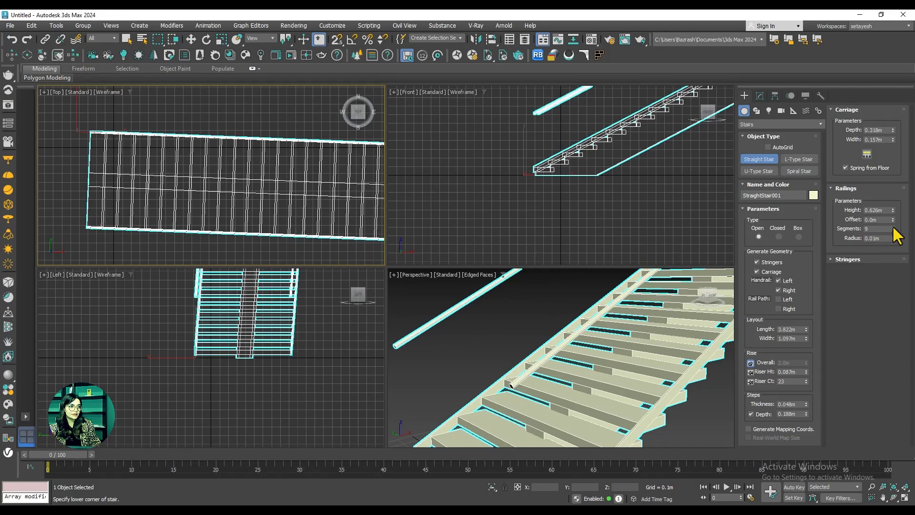
left_click(892, 228)
left_click(893, 229)
scroll(513, 381, "up", 5)
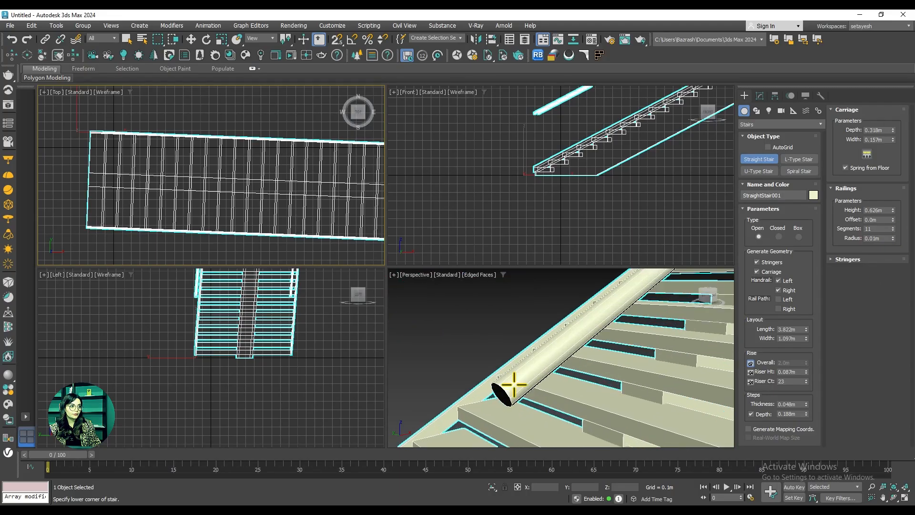
left_click(892, 237)
Step: Create an L-Type Stair beside the straight stair, about 4.484 m and 5.381 m in flight lengths and 1.898 m in overall height
scroll(572, 291, "down", 8)
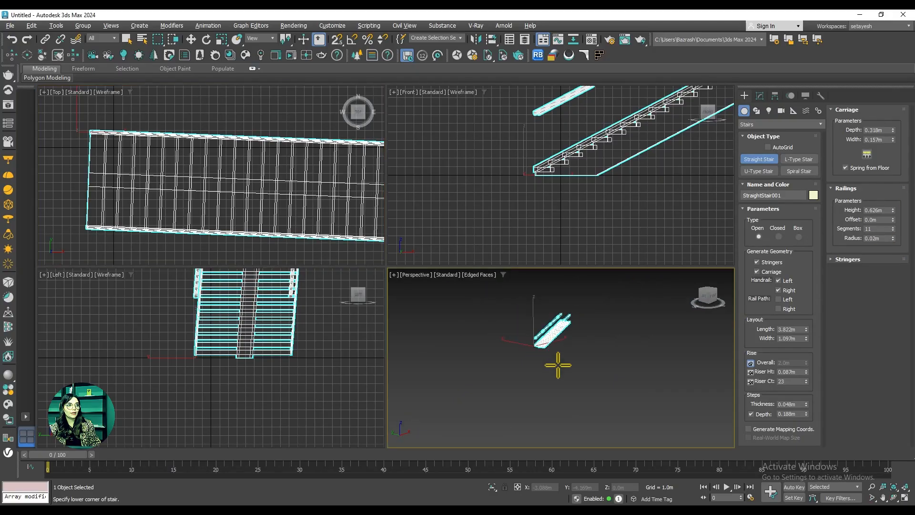
middle_click_drag(557, 365, 597, 330, "alt")
left_click(795, 161)
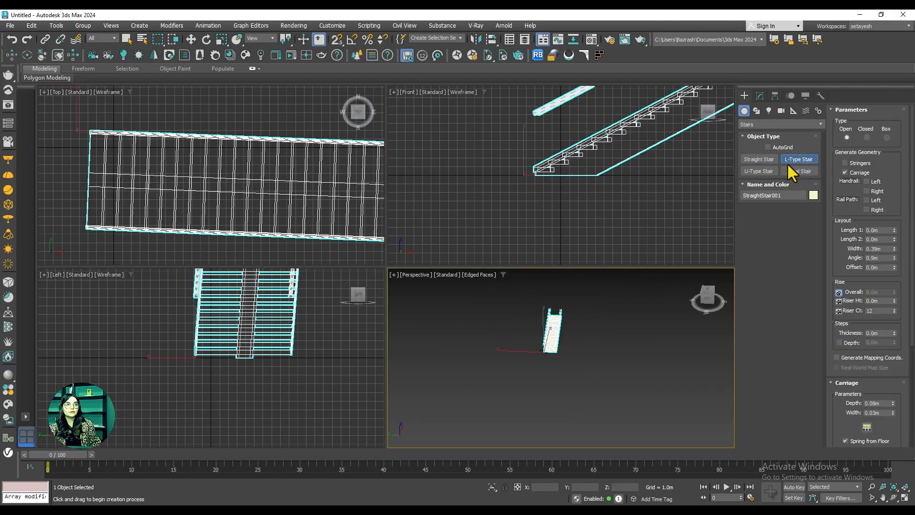
middle_click_drag(598, 372, 523, 401)
scroll(550, 396, "up", 3)
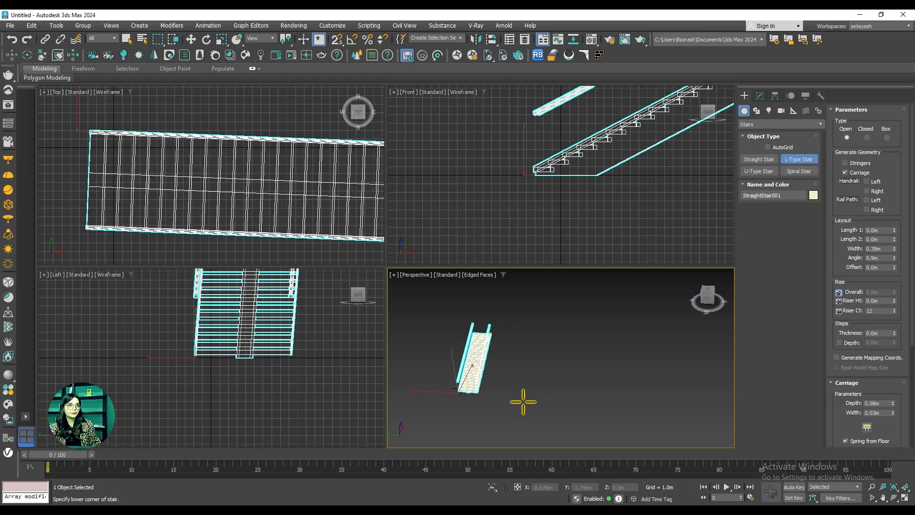
scroll(523, 401, "up", 3)
left_click_drag(506, 370, 633, 375)
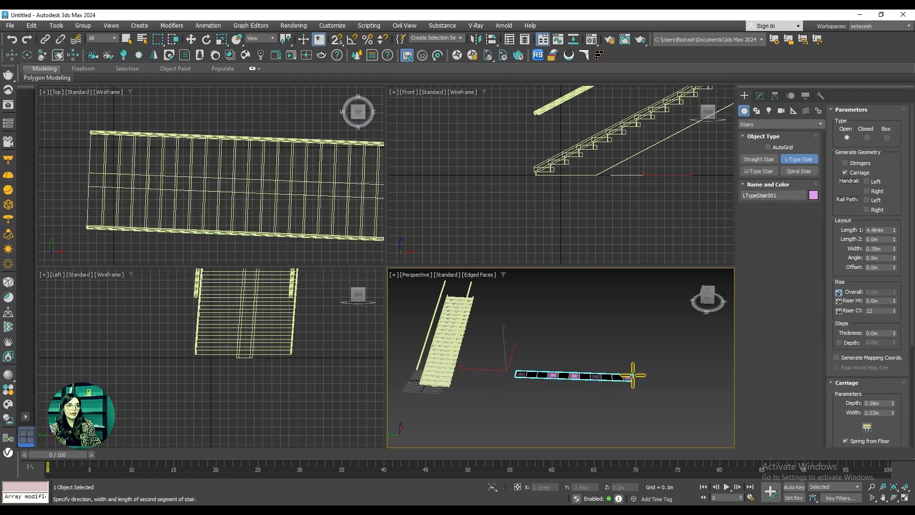
left_click(626, 299)
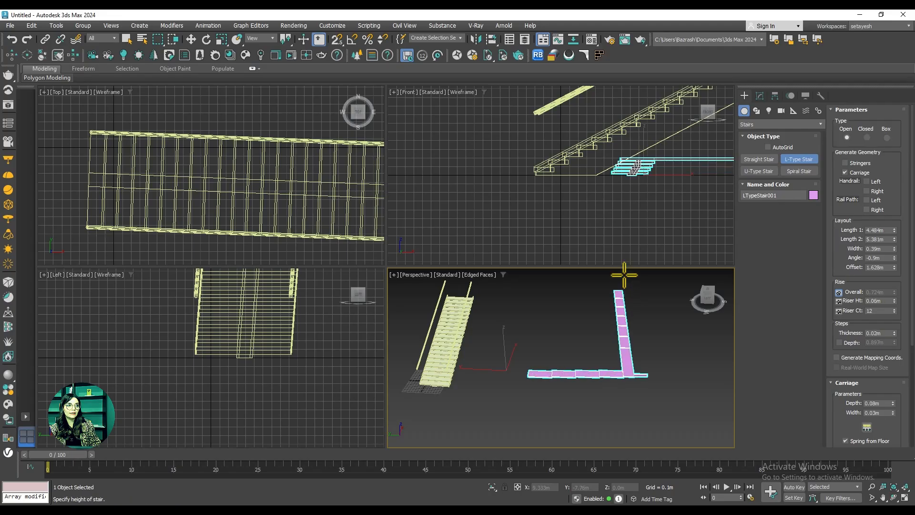
left_click(596, 263)
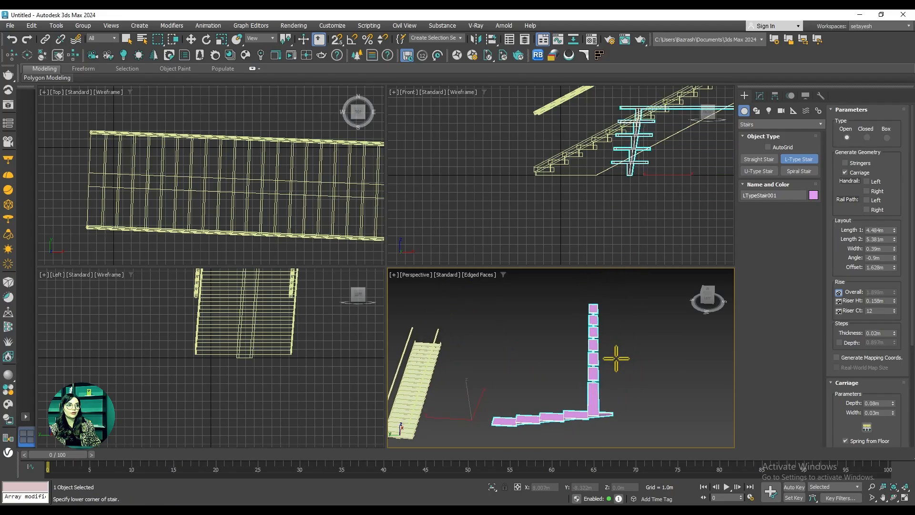
middle_click_drag(614, 370, 581, 365, "alt")
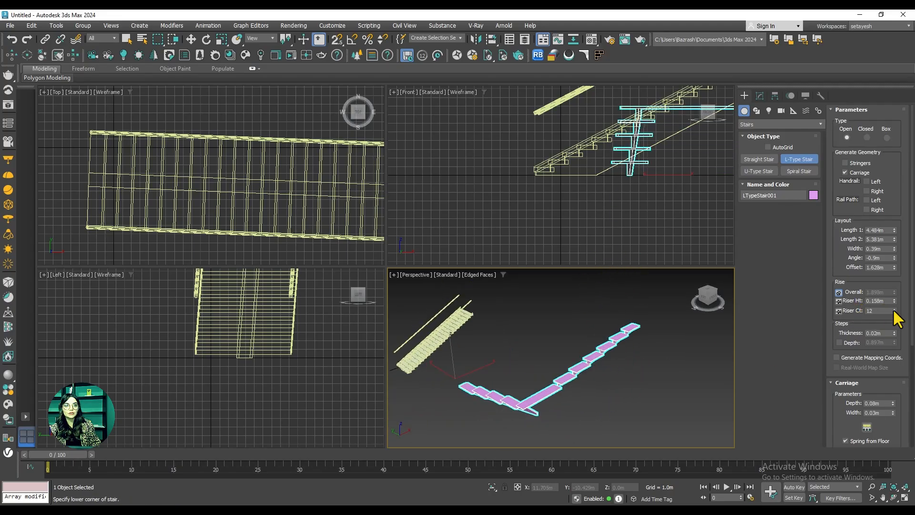
Step: Raise the L-type stair's riser count to 21 and adjust its lengths to about 4.08 m and 5.435 m and width to 1.849 m
left_click_drag(894, 311, 886, 306)
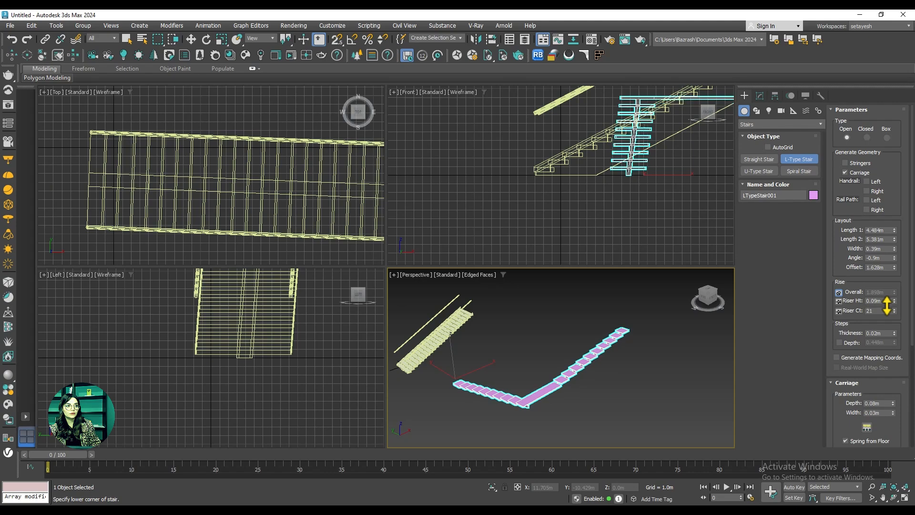
left_click_drag(893, 229, 880, 61)
scroll(547, 379, "down", 4)
middle_click_drag(547, 406, 634, 380, "alt")
scroll(548, 386, "up", 5)
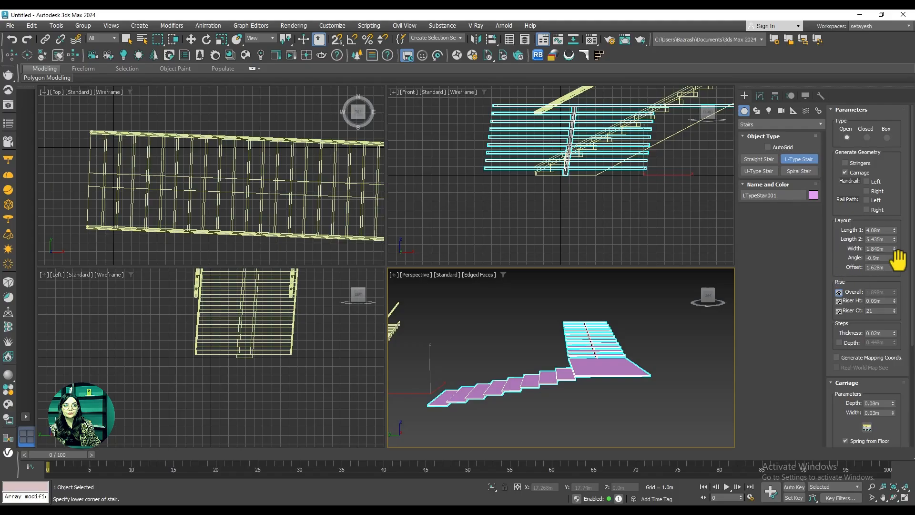
Step: Change the L-type stair's angle to about -0.666 and its offset to about 0.912 m
left_click_drag(895, 258, 895, 241)
middle_click_drag(669, 363, 768, 329, "alt")
left_click_drag(894, 267, 894, 288)
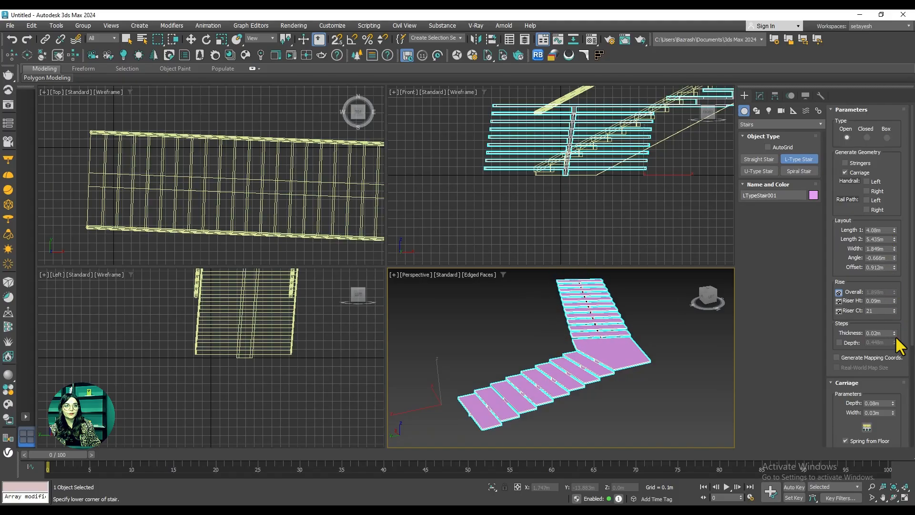
Step: Thicken the steps to about 0.071 m, enable a custom step depth of about 0.349 m, and increase the carriage depth to about 0.199 m
left_click_drag(895, 333, 888, 210)
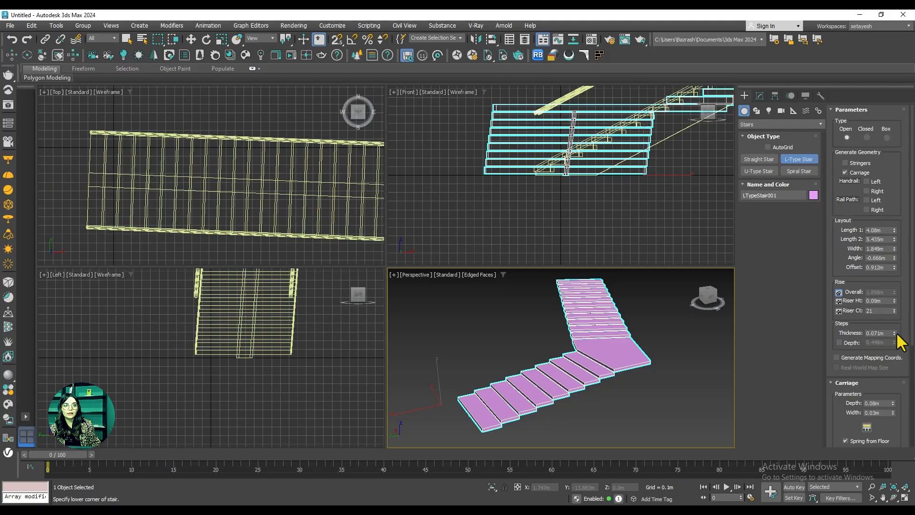
left_click(838, 343)
mouse_move(894, 343)
left_mouse_down()
mouse_move(895, 321)
mouse_move(883, 355)
left_mouse_up()
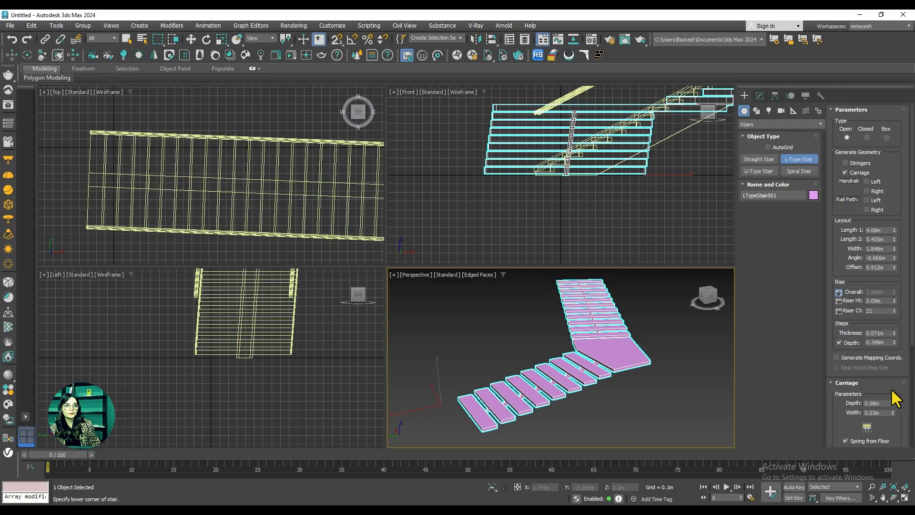
left_click_drag(893, 403, 897, 339)
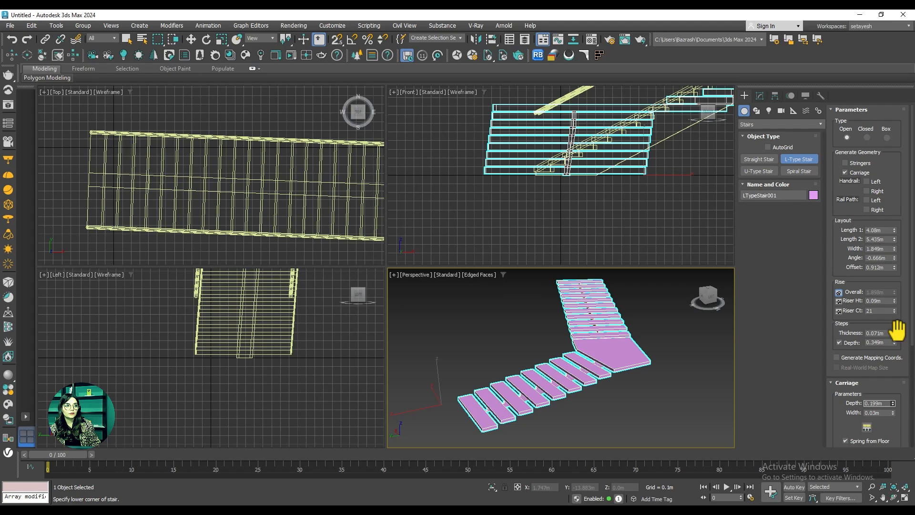
middle_click_drag(670, 402, 610, 389, "alt")
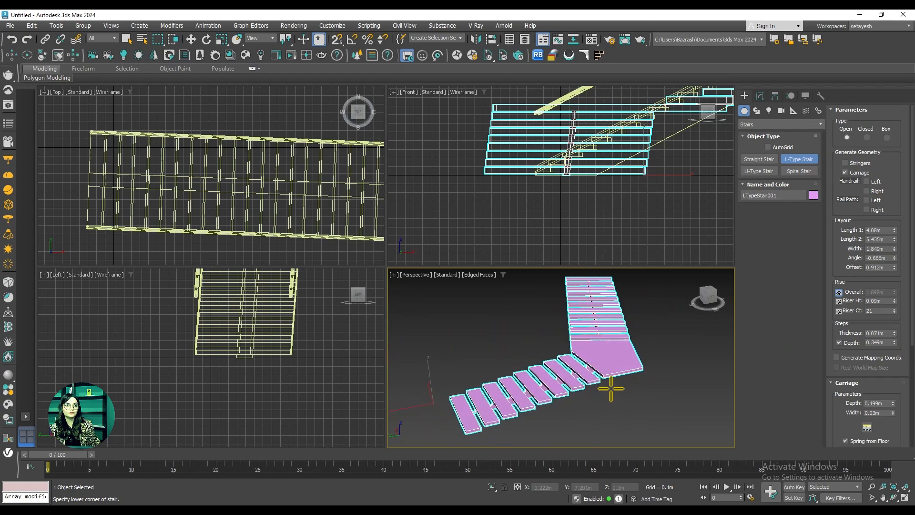
Step: Experiment with the L-type stair's riser count and lock the riser count against changes
left_click_drag(893, 311, 894, 283)
right_click(889, 307)
left_click(839, 311)
Step: Delete the L-type stair and the straight stair to empty the scene, and reset the perspective view
scroll(636, 316, "down", 3)
middle_click_drag(629, 362, 618, 386, "alt")
scroll(592, 369, "down", 3)
key("Delete")
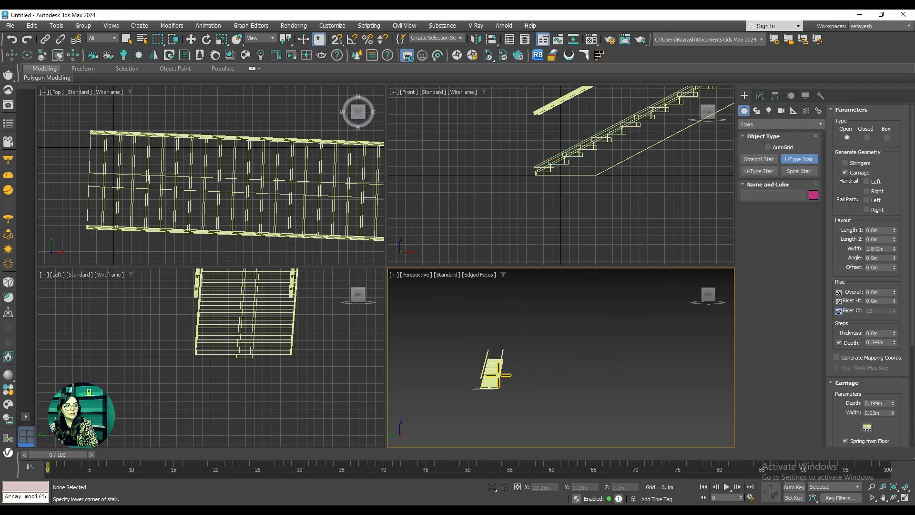
left_click(799, 159)
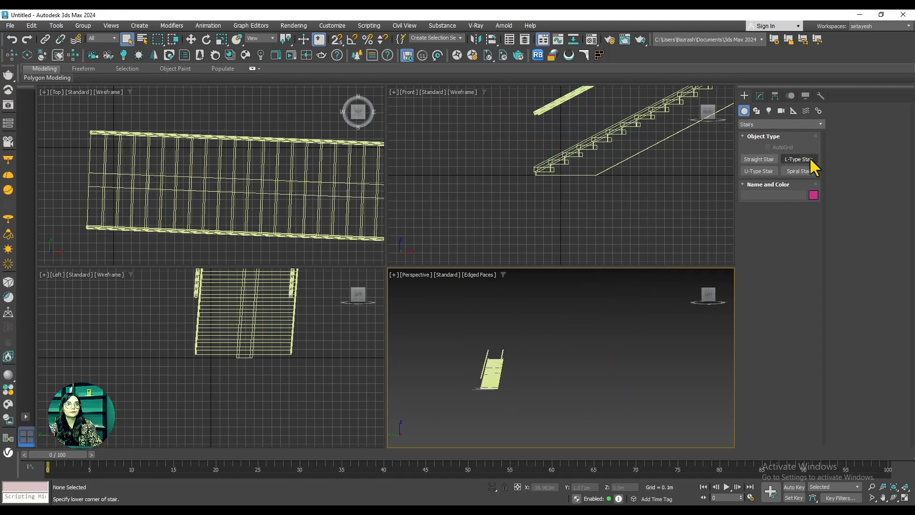
middle_click_drag(514, 409, 581, 429)
left_click_drag(534, 396, 528, 397)
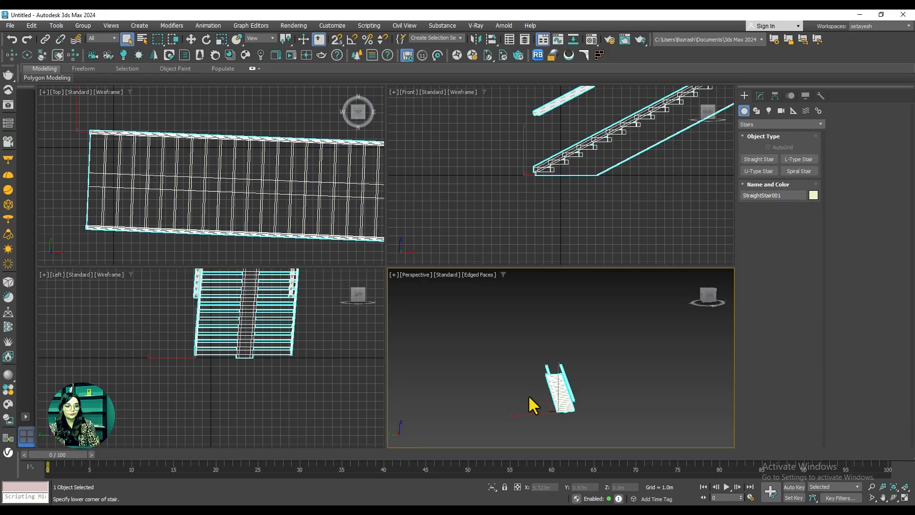
key("Delete")
key("z")
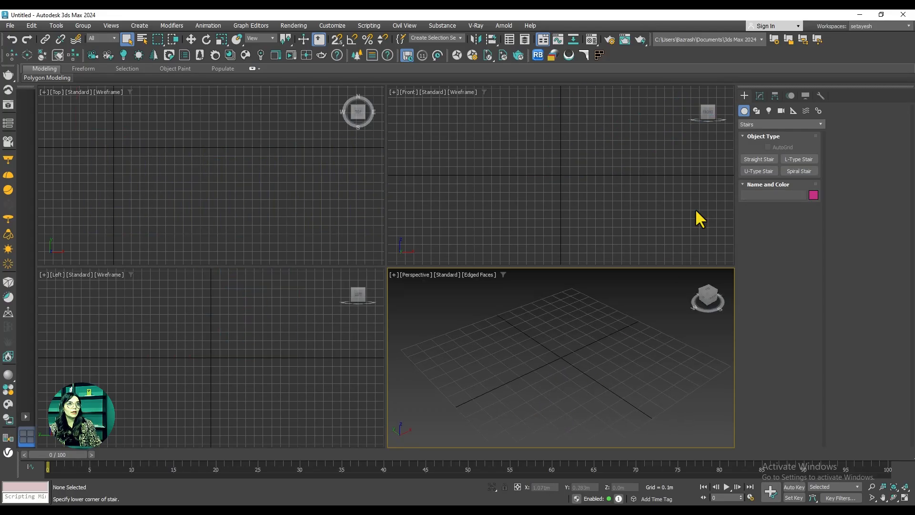
Step: Create a Pivot door from the Doors category, about 0.642 m wide, 0.074 m deep and 0.984 m high
left_click(758, 125)
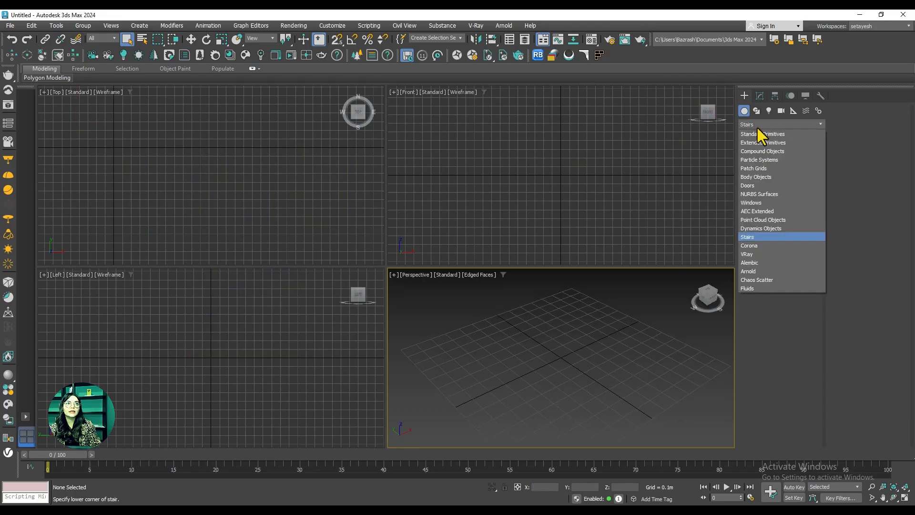
left_click(753, 191)
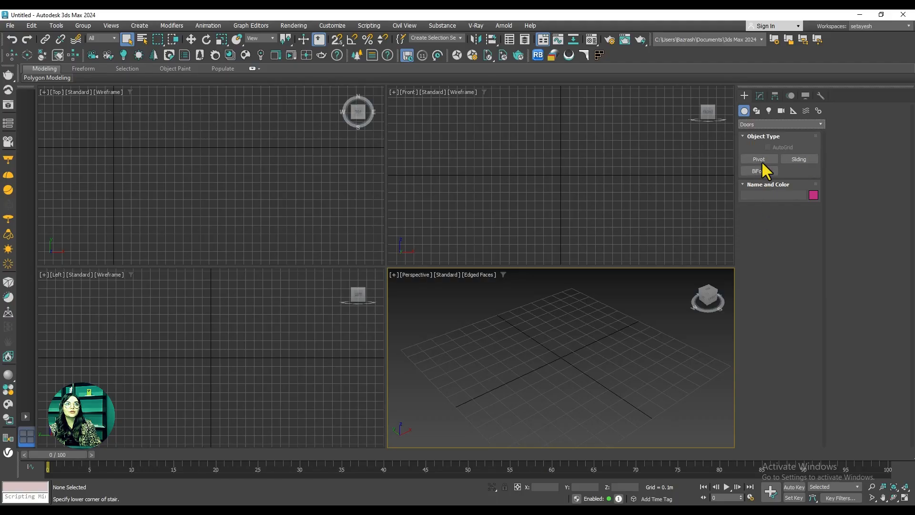
left_click(762, 159)
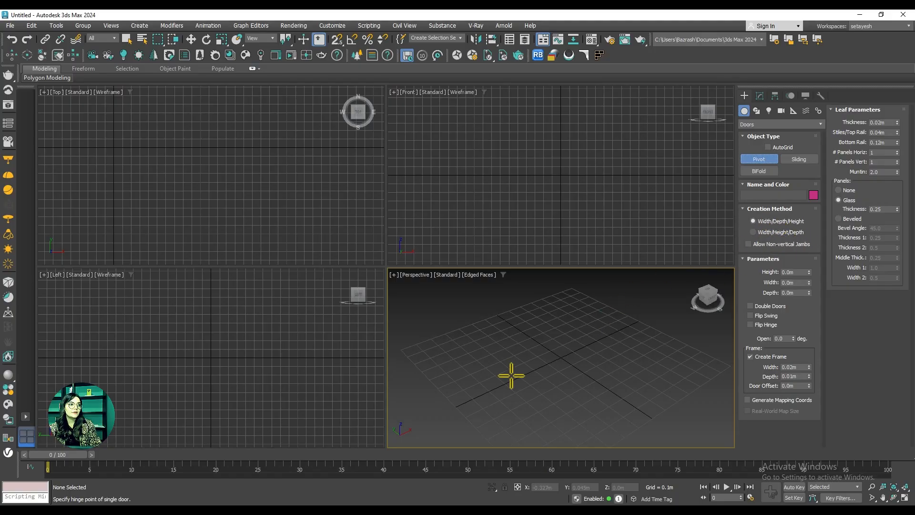
left_click_drag(510, 376, 596, 337)
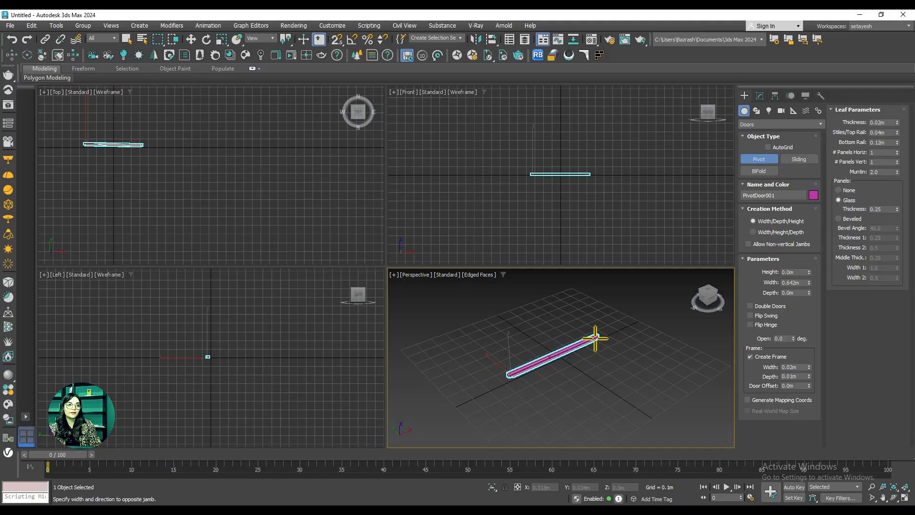
left_click_drag(595, 338, 599, 342)
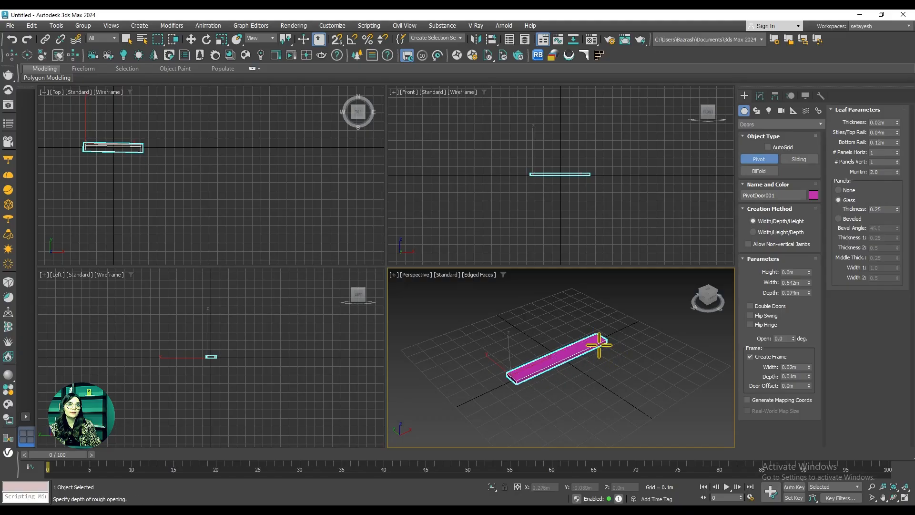
left_click(599, 342)
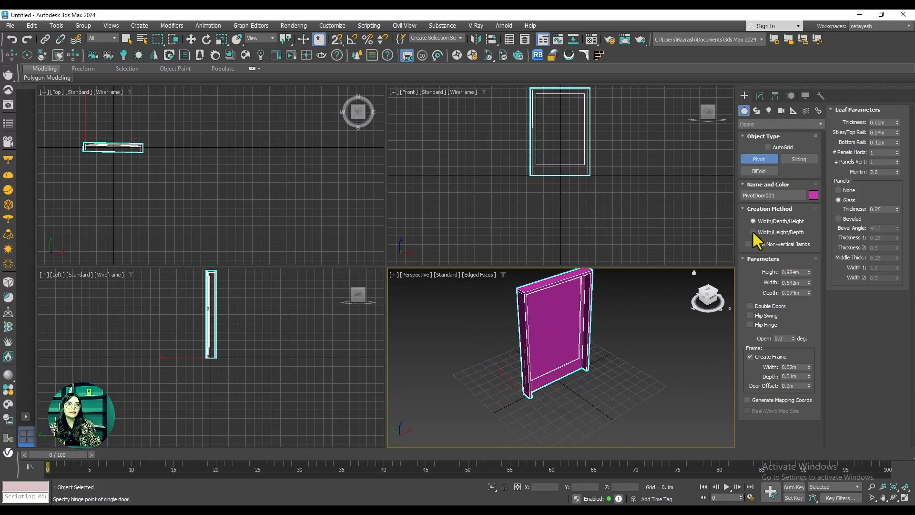
Step: Create a second Pivot door using the Width/Height/Depth method, about 0.831 m wide, 1.304 m high and 0.041 m deep
left_click(752, 232)
left_click_drag(645, 380, 695, 348)
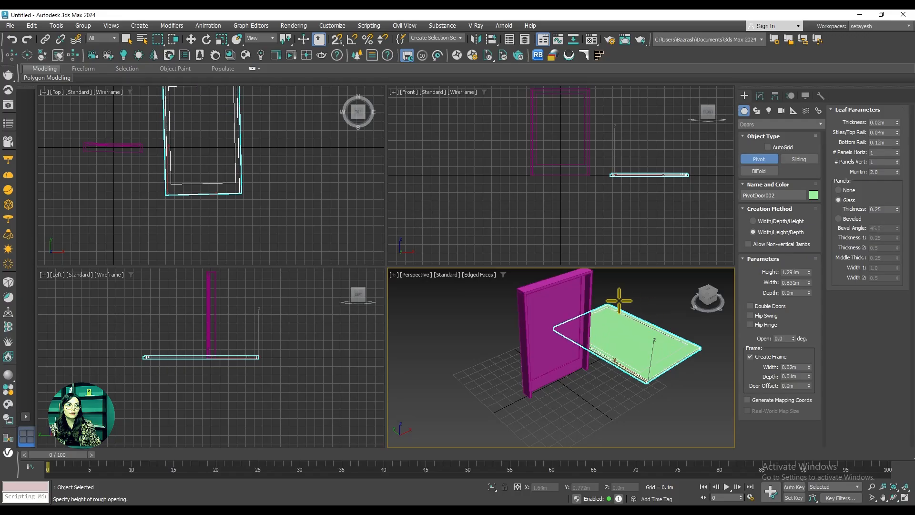
left_click(617, 299)
left_click(646, 341)
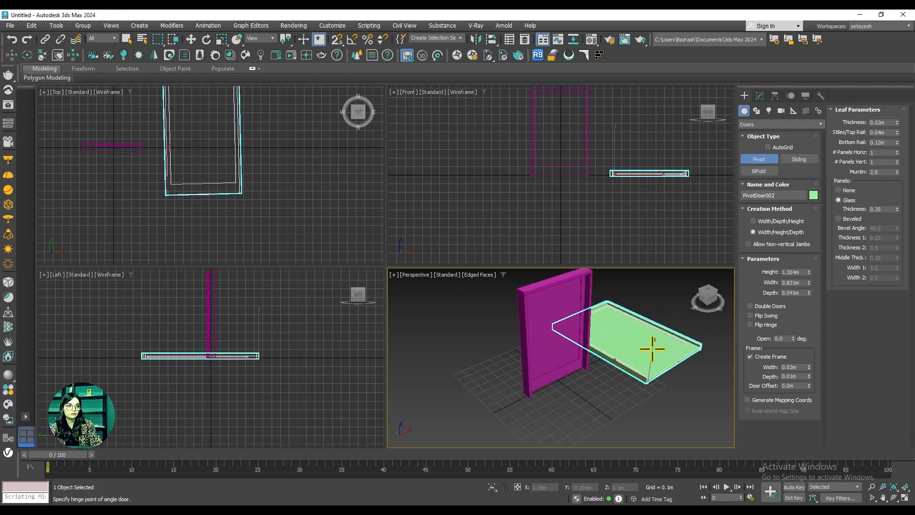
Step: Rotate the second door upright by 90 degrees about X with angle snap enabled, and delete that door
key("e")
left_click(352, 39)
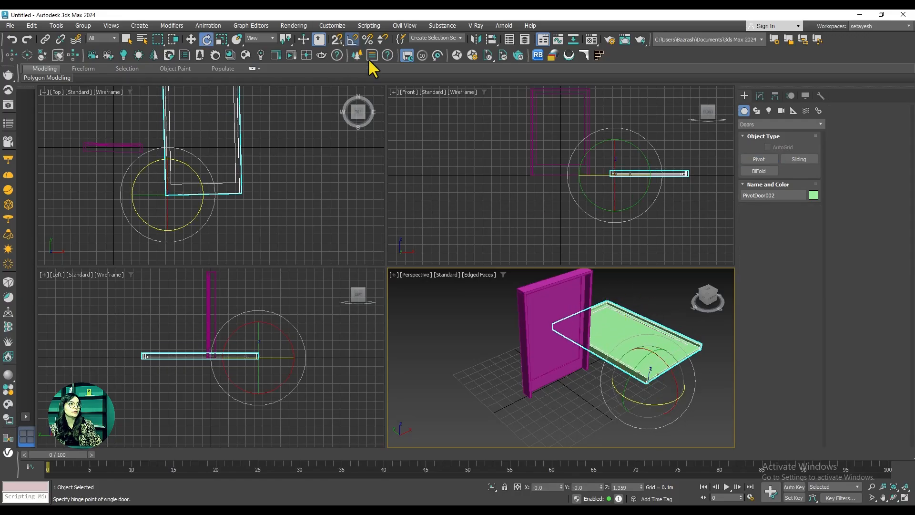
left_click_drag(667, 371, 691, 403)
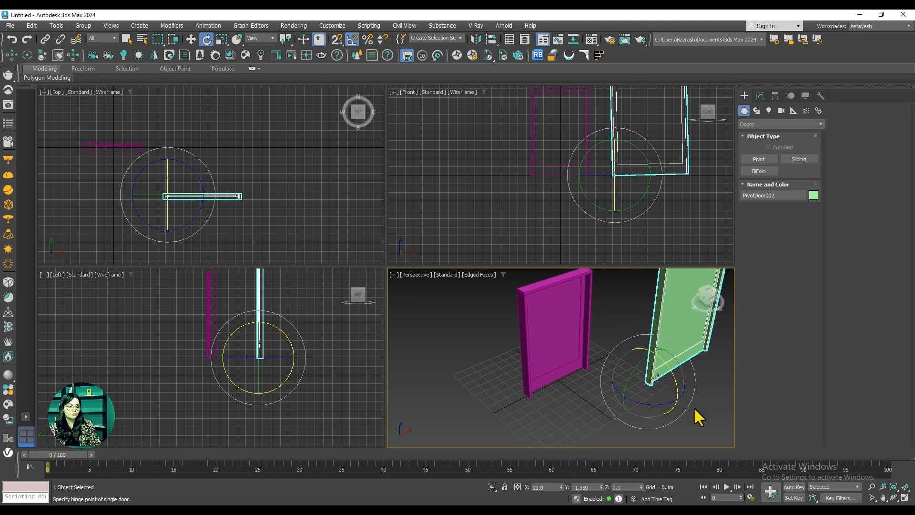
middle_click_drag(694, 408, 672, 424, "alt")
scroll(654, 395, "down", 5)
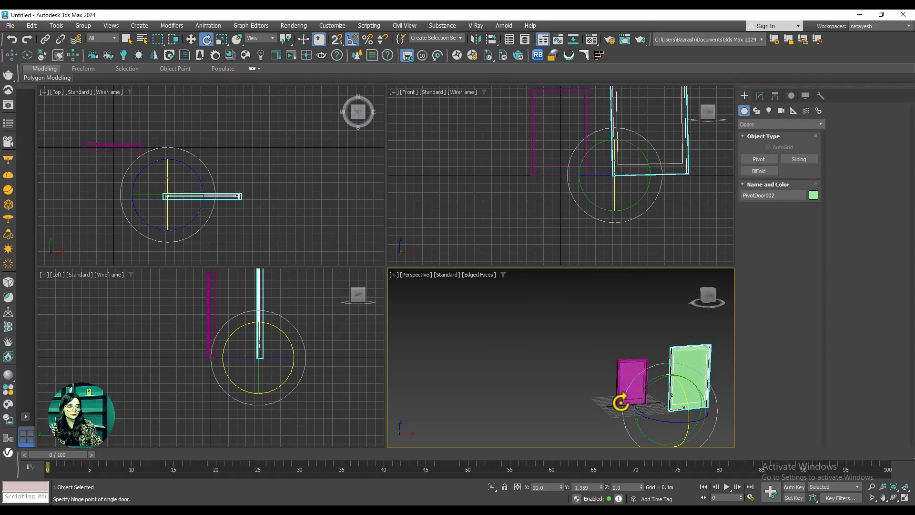
key("Delete")
Step: Modify the remaining pivot door to about 1.368 m high, 0.577 m wide and 0.088 m deep
scroll(626, 386, "up", 5)
left_click(626, 385)
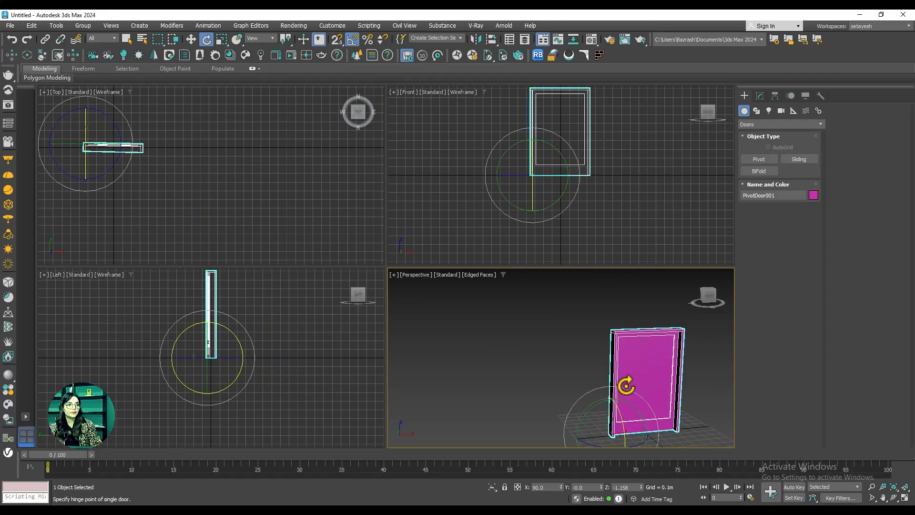
key("w")
left_click(760, 96)
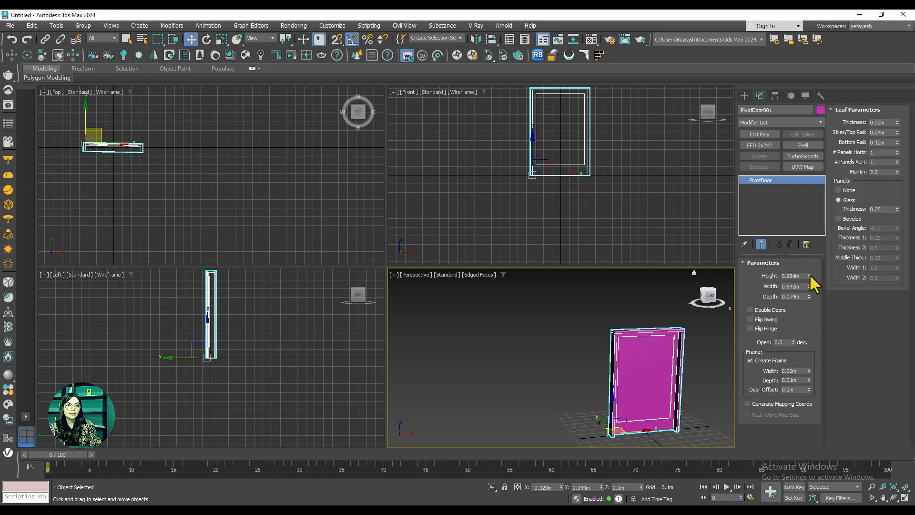
mouse_move(809, 275)
left_mouse_down()
mouse_move(806, 260)
mouse_move(807, 297)
mouse_move(810, 286)
left_mouse_up()
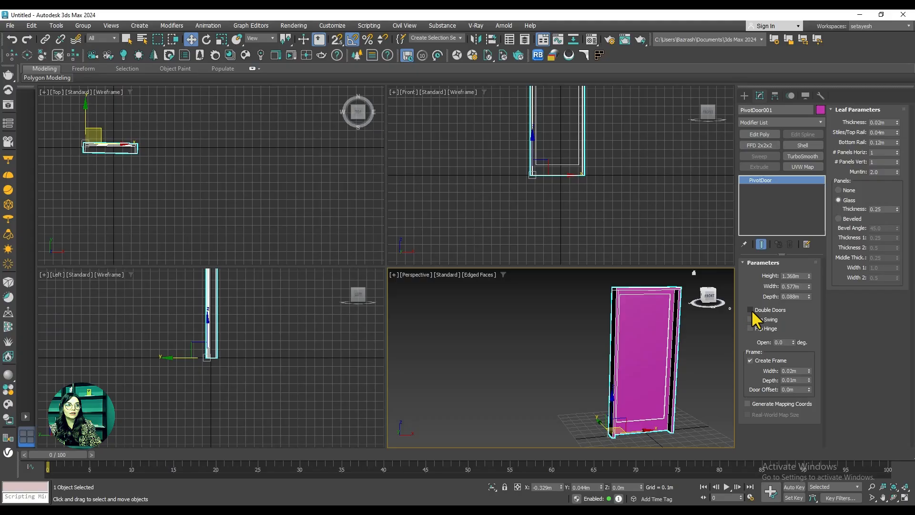
Step: Try the Double Doors option on and off, and open the single door leaf to about 25.5 degrees
left_click(750, 309)
left_click(751, 309)
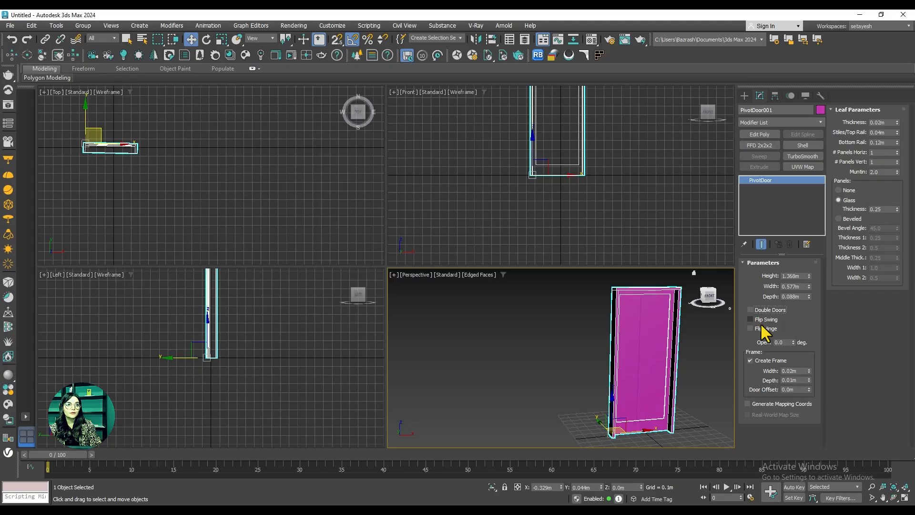
left_click_drag(792, 342, 781, 322)
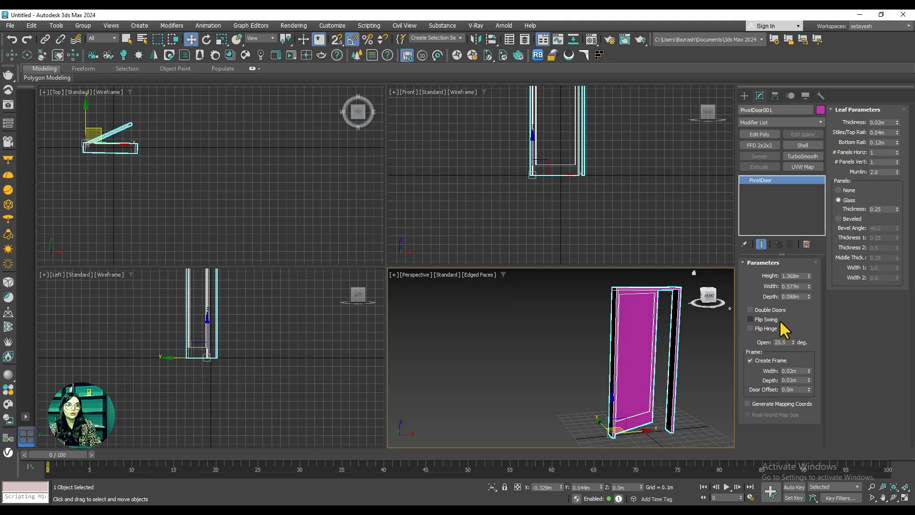
Step: Flip the door's swing and hinge side, and turn it into double doors
left_click(749, 319)
middle_click_drag(587, 436, 529, 432, "alt")
left_click(750, 328)
middle_click_drag(686, 376, 728, 386, "alt")
left_click(750, 310)
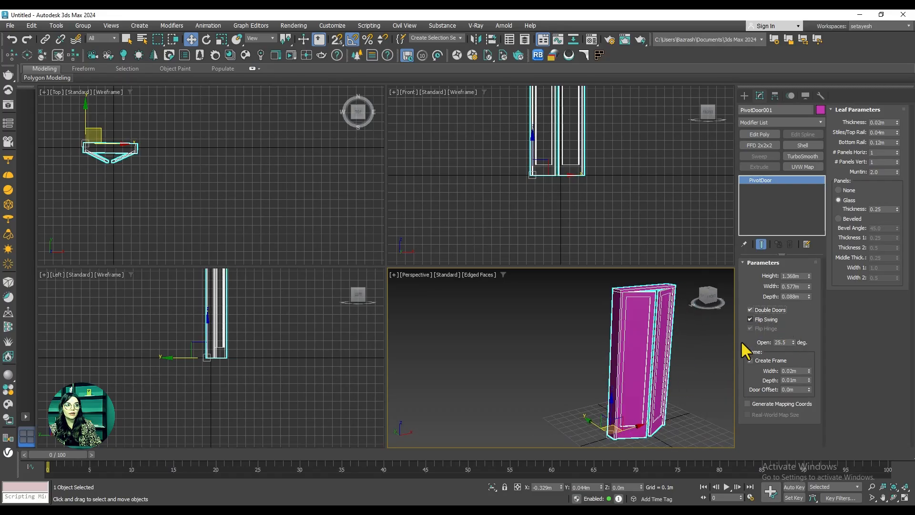
Step: Turn off Flip Swing on the double pivot door and open its leaves to about 41 degrees
left_click(747, 319)
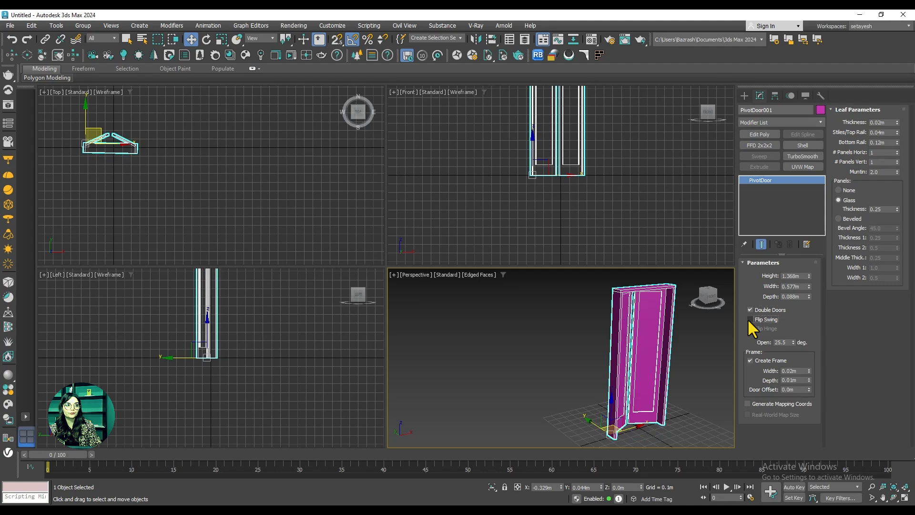
middle_click_drag(666, 387, 638, 389, "alt")
left_click_drag(793, 341, 792, 324)
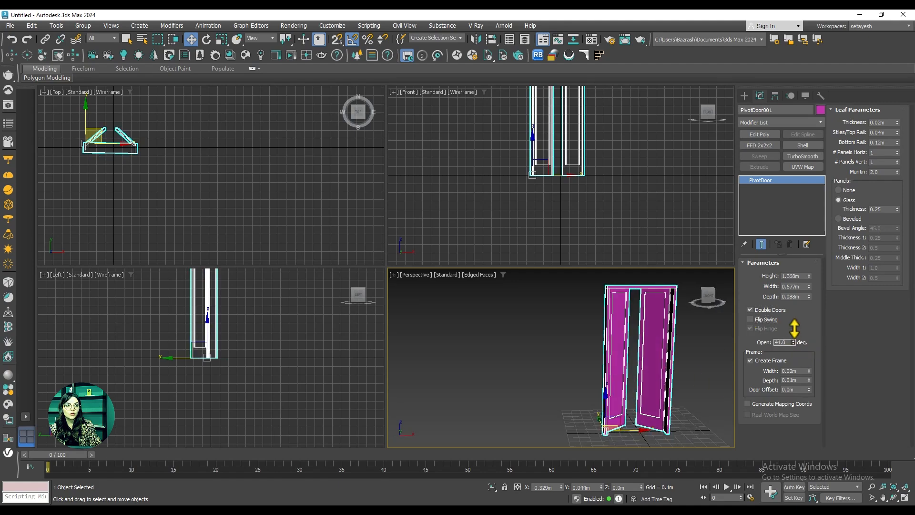
Step: Turn the double door back into a single door and close it with an opening of 0 degrees
left_click(750, 309)
double_click(782, 342)
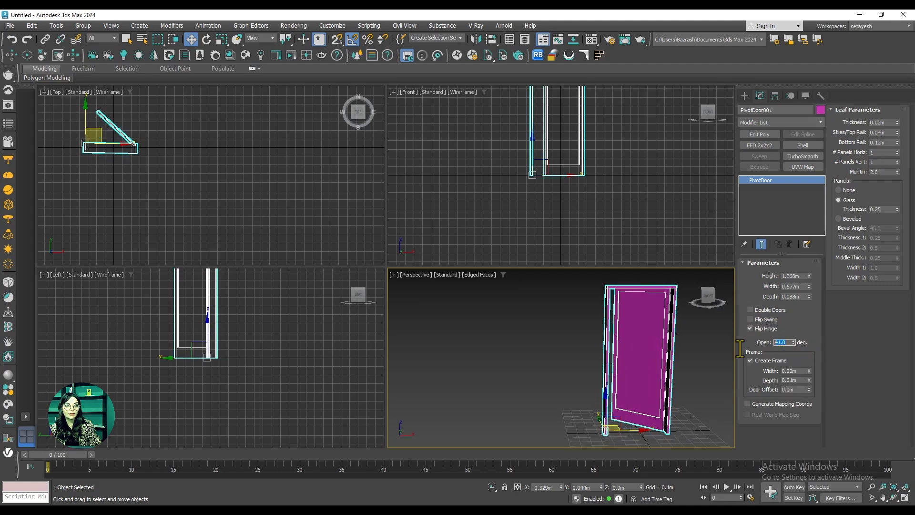
type("0")
key("Return")
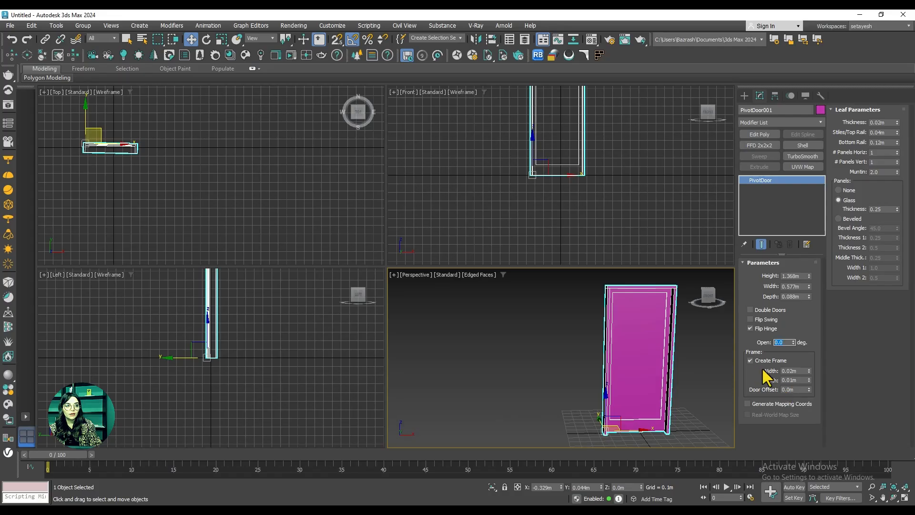
Step: Set the door frame's width to about 0.041 m, its depth to 0.021 m and the door offset to 0.048 m
left_click_drag(808, 370, 807, 320)
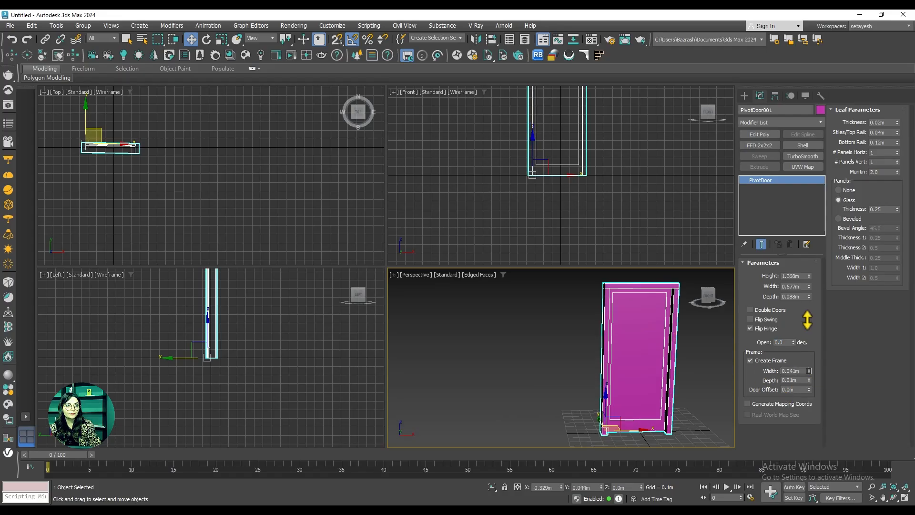
left_click_drag(808, 380, 801, 261)
middle_click_drag(280, 362, 327, 375)
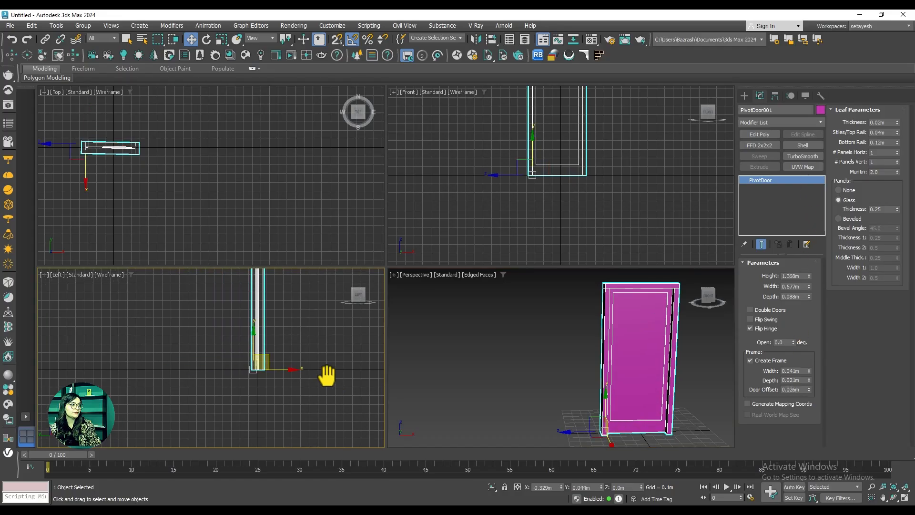
left_click_drag(808, 389, 798, 351)
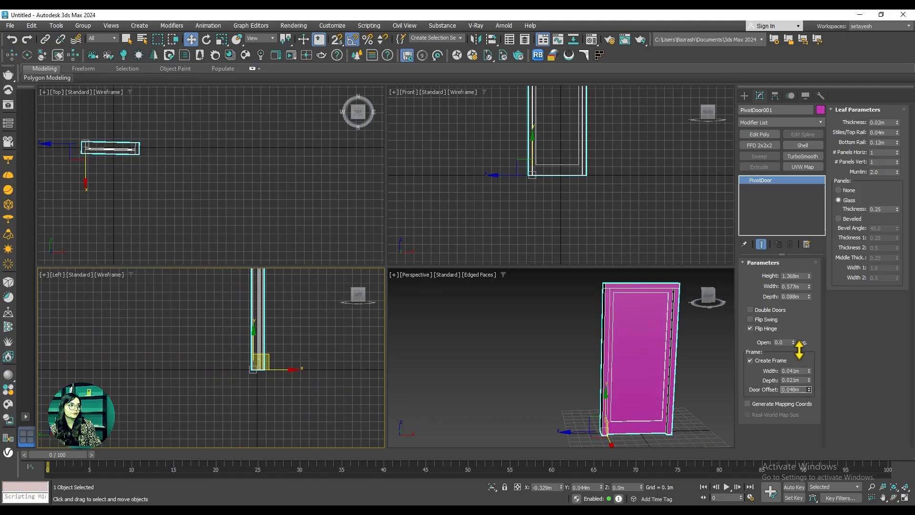
middle_click_drag(638, 422, 673, 418, "alt")
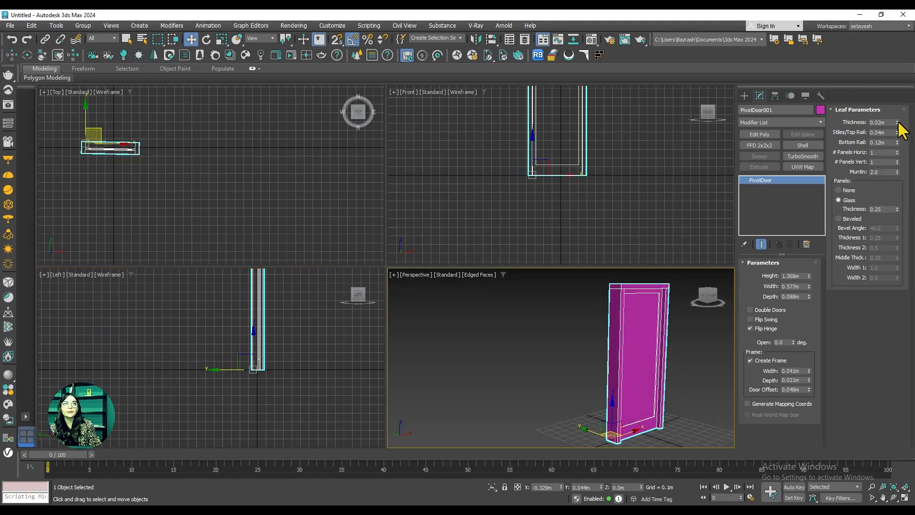
Step: Set the leaf thickness to about 0.086 m, door offset to 0.002 m, stiles/top rail to 0.067 m and bottom rail to 0.336 m
left_click_drag(897, 123, 905, 424)
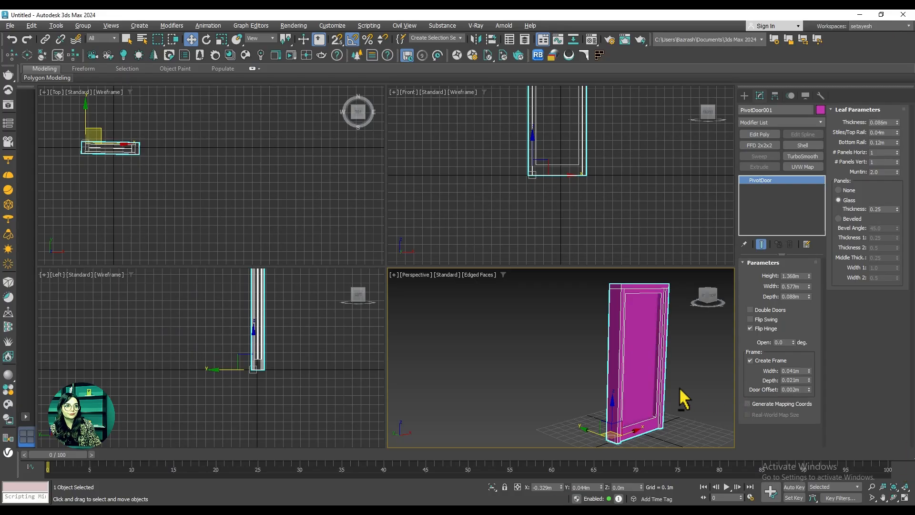
scroll(633, 410, "up", 4)
scroll(647, 322, "up", 3)
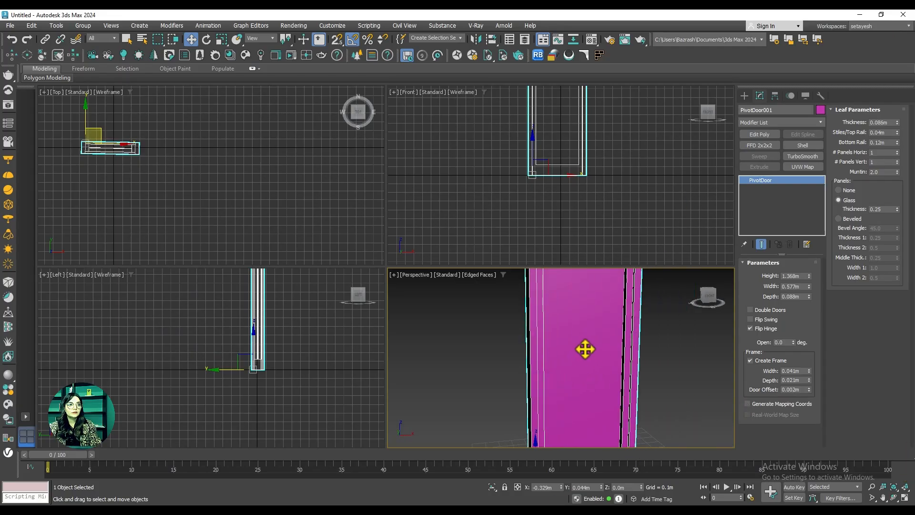
scroll(585, 349, "down", 6)
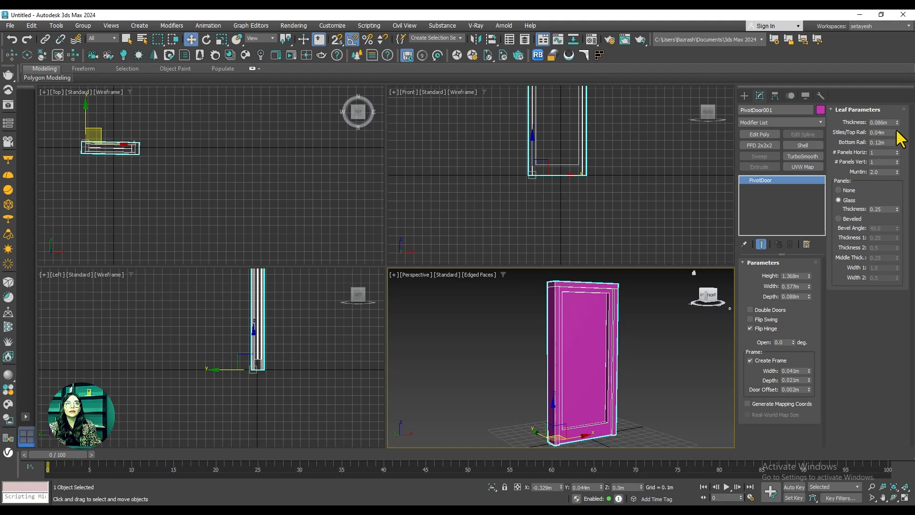
left_click_drag(898, 132, 897, 108)
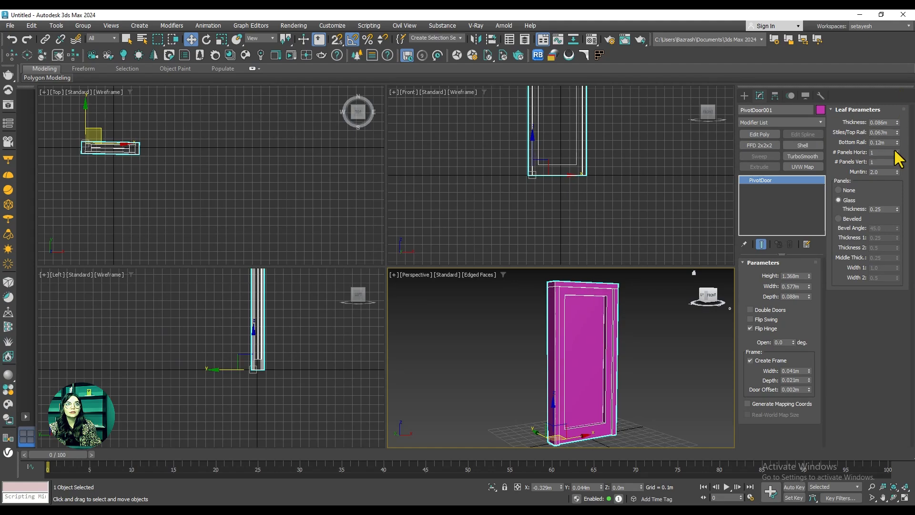
left_click_drag(896, 142, 894, 56)
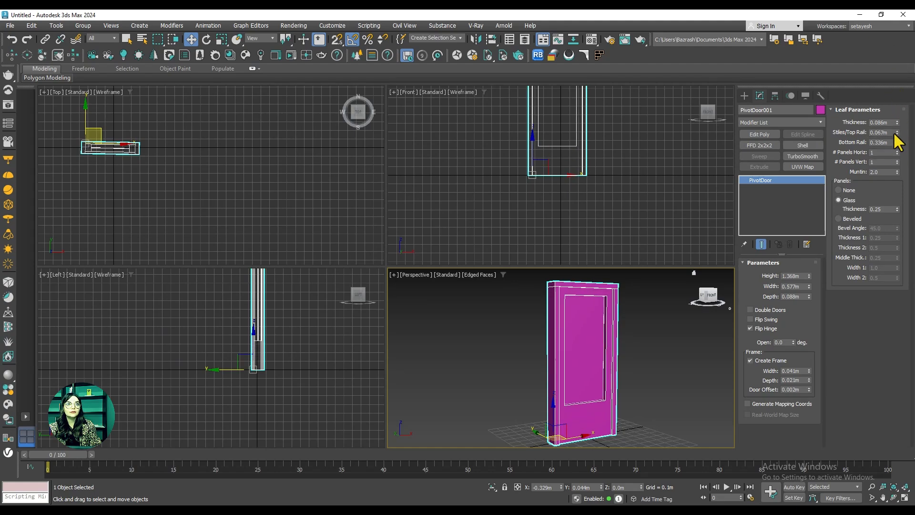
Step: Divide the door leaf into 3 horizontal by 2 vertical panels and set the muntin to 3.46
left_click_drag(897, 152, 898, 145)
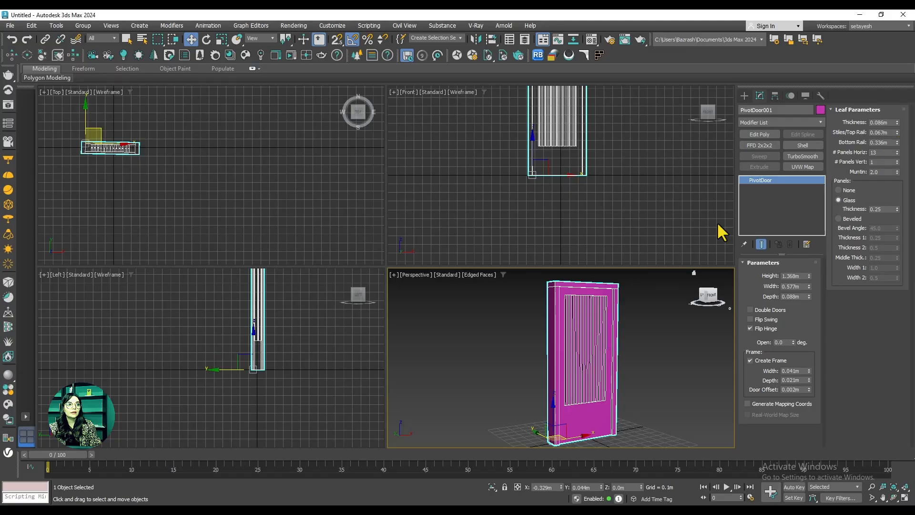
scroll(582, 317, "up", 5)
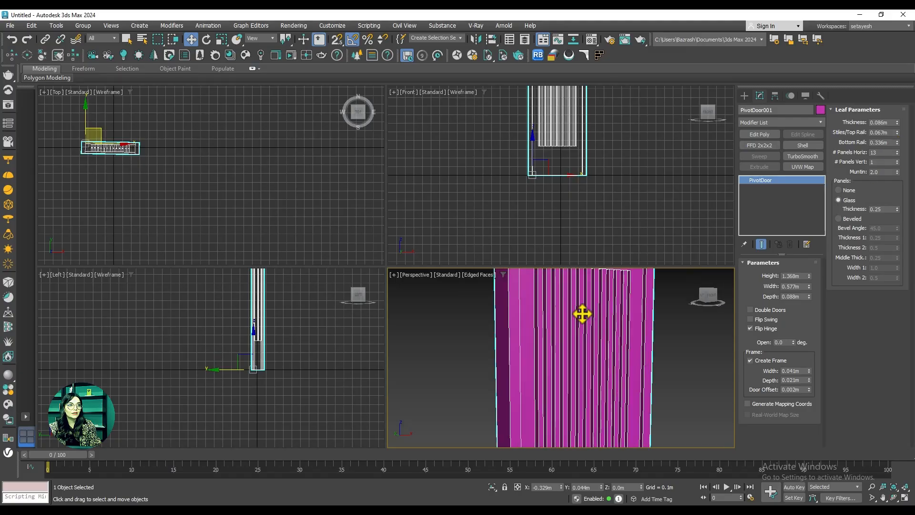
left_click_drag(896, 154, 896, 155)
left_click(897, 159)
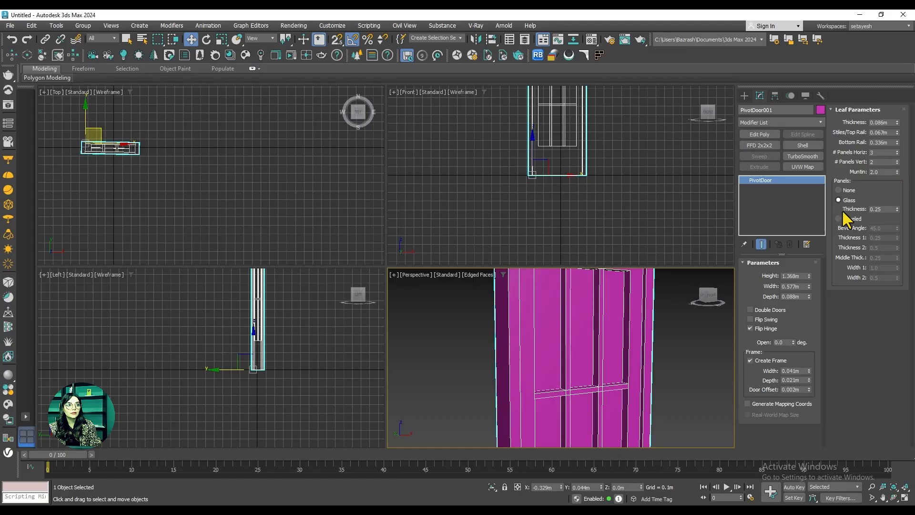
scroll(624, 348, "down", 3)
middle_click_drag(623, 349, 586, 327)
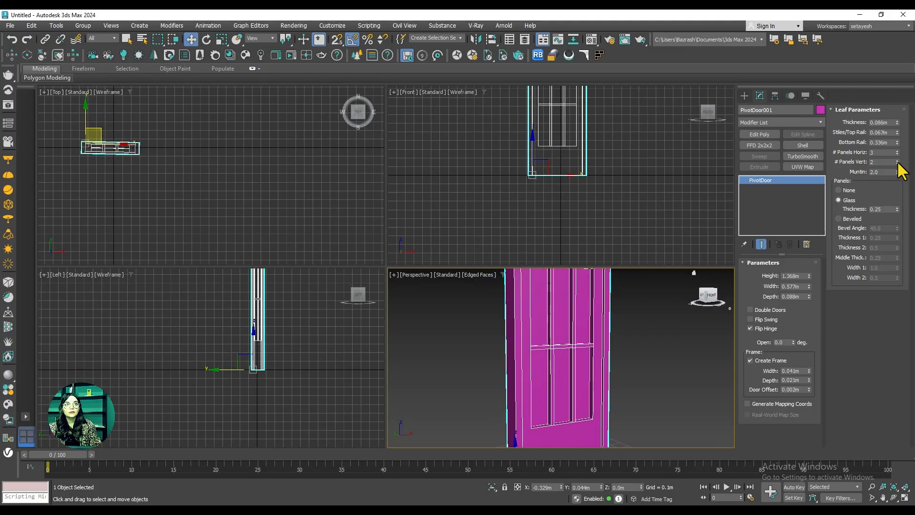
left_click_drag(897, 172, 899, 145)
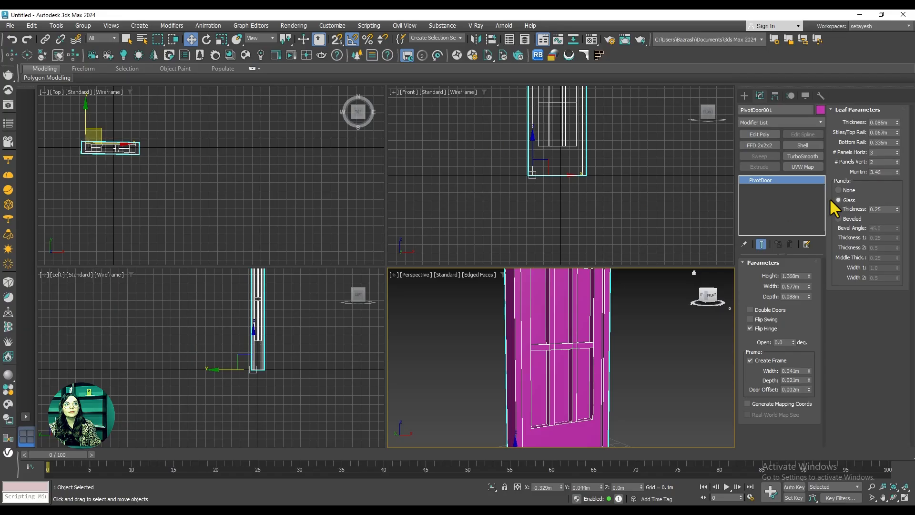
Step: Make the door panels beveled, with bevel angle 90, Thickness 1 4.03, Thickness 2 1.03, Middle Thick. 1.0 and Width 1 0.99
left_click(839, 218)
scroll(584, 330, "up", 3)
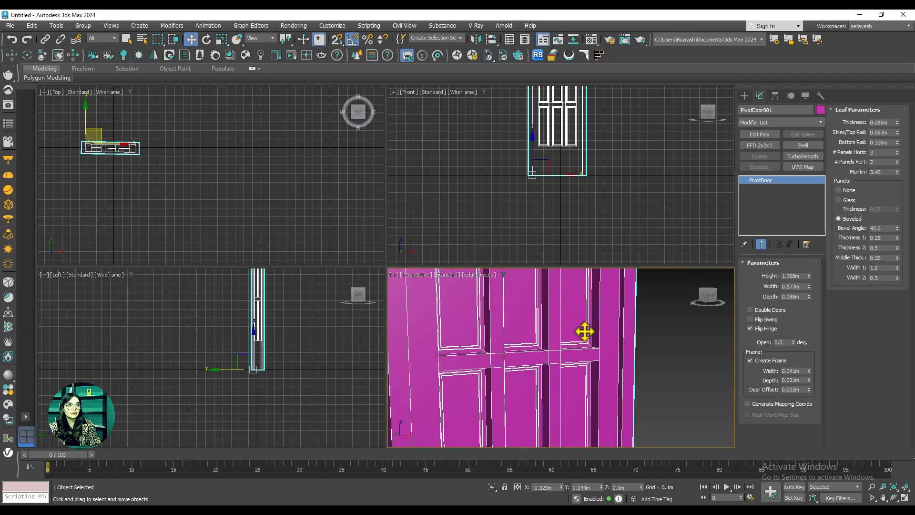
middle_click_drag(584, 331, 580, 394)
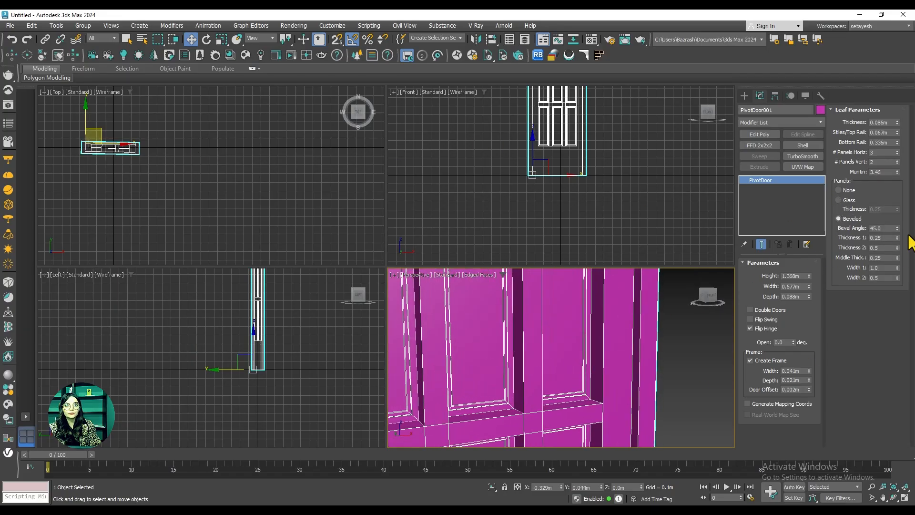
left_click_drag(897, 230, 892, 197)
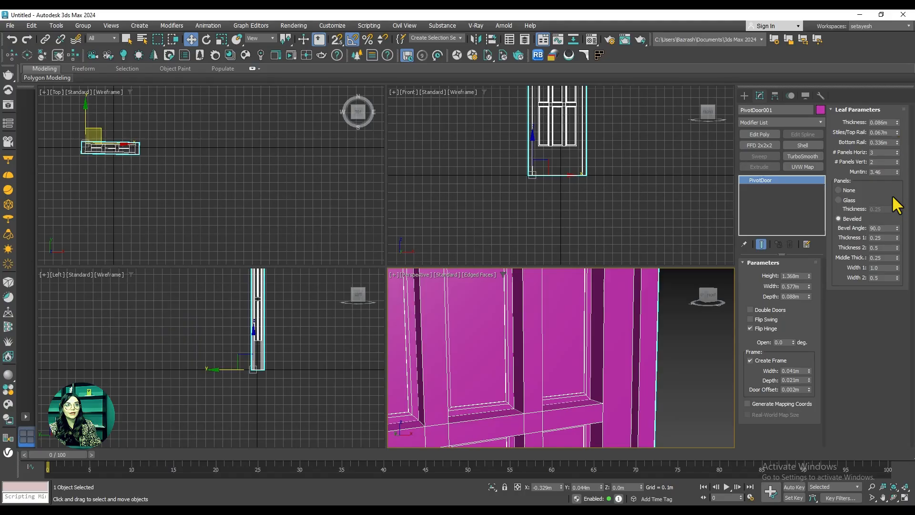
mouse_move(895, 237)
left_mouse_down()
mouse_move(906, 55)
mouse_move(894, 257)
mouse_move(900, 219)
mouse_move(888, 267)
mouse_move(897, 200)
mouse_move(896, 222)
left_mouse_up()
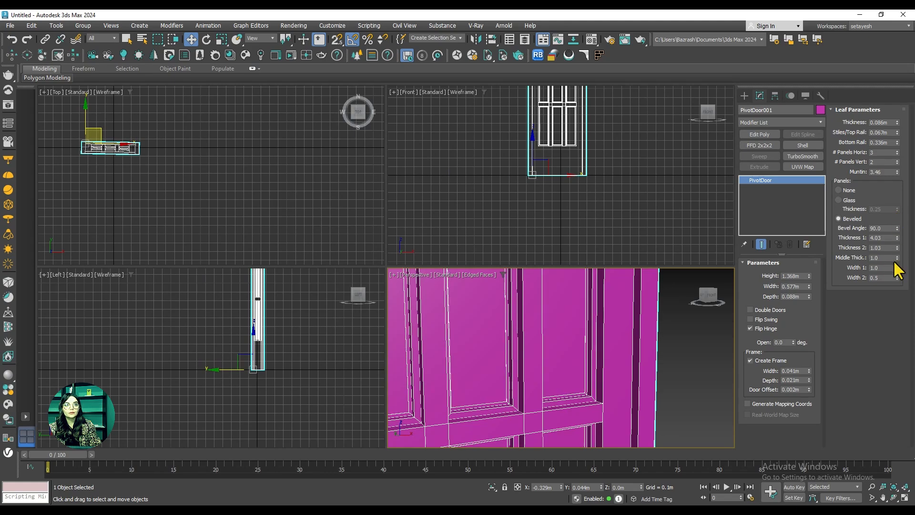
mouse_move(897, 268)
left_mouse_down()
mouse_move(887, 248)
mouse_move(897, 267)
left_mouse_up()
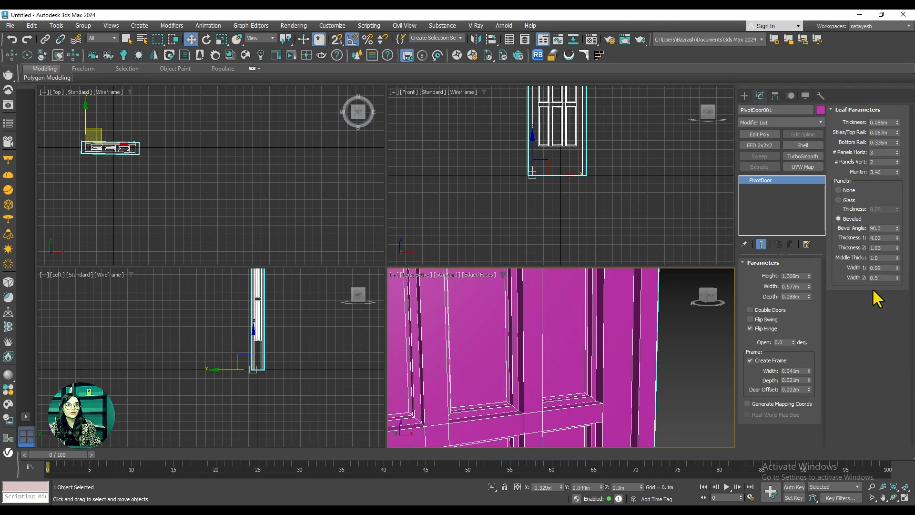
scroll(521, 376, "down", 10)
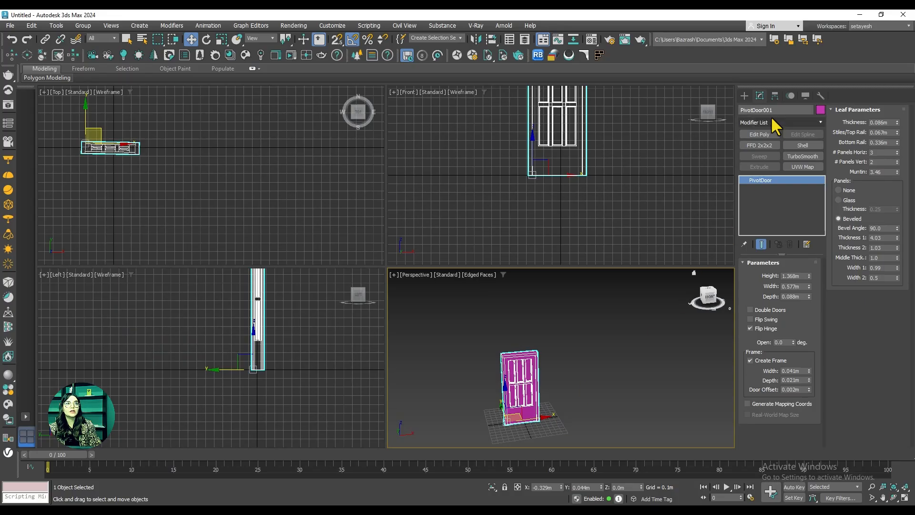
Step: Create a Sliding door beside the pivot door, about 1.112 m wide, 0.101 m deep and 1.851 m high
left_click(744, 96)
left_click(798, 160)
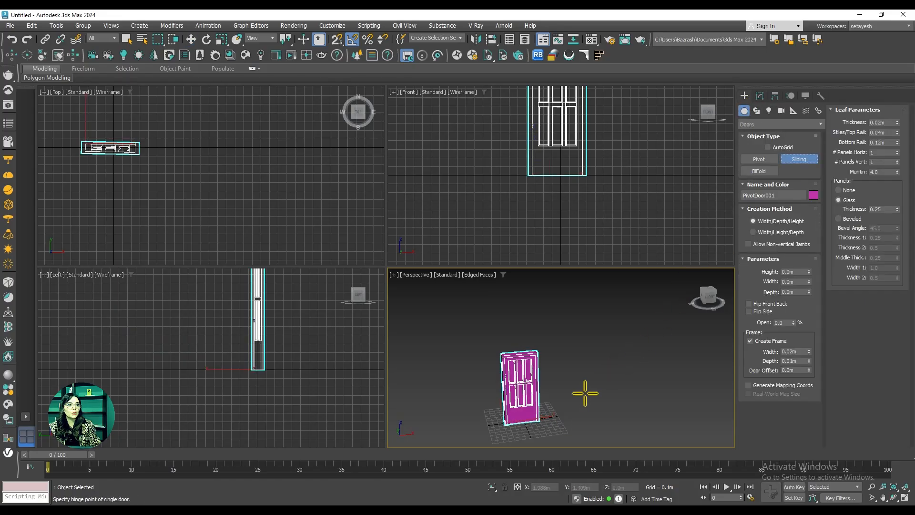
scroll(572, 419, "up", 3)
left_click_drag(572, 420, 636, 403)
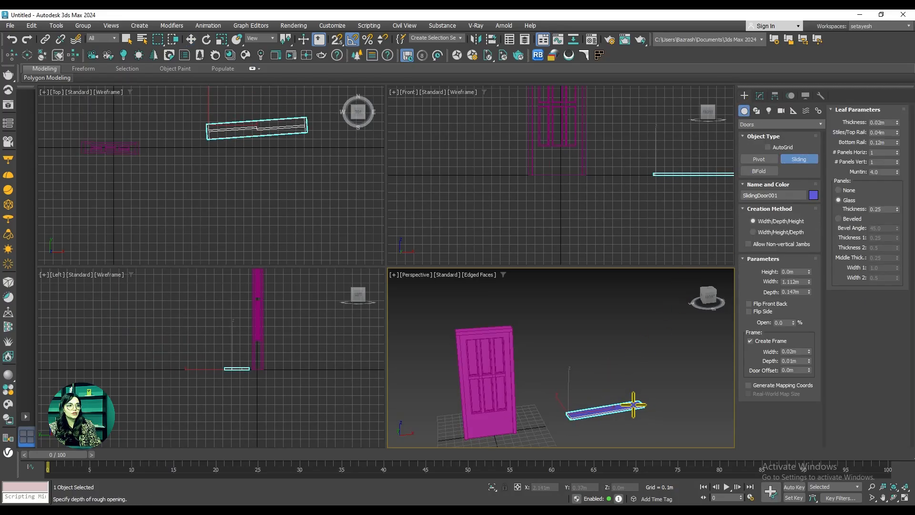
left_click(613, 359)
left_click(623, 281)
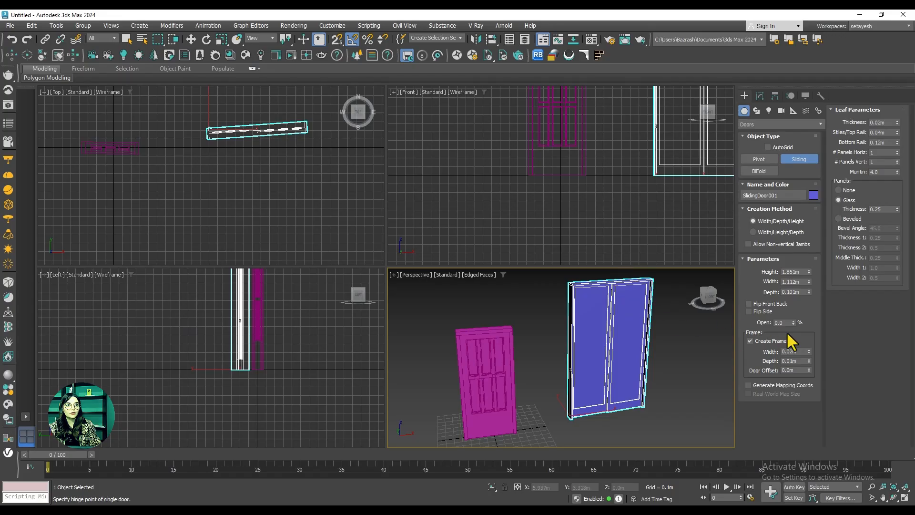
Step: Turn on Flip Side and Flip Front Back for the sliding door and open it to 42%
left_click_drag(792, 321, 796, 313)
left_click(749, 311)
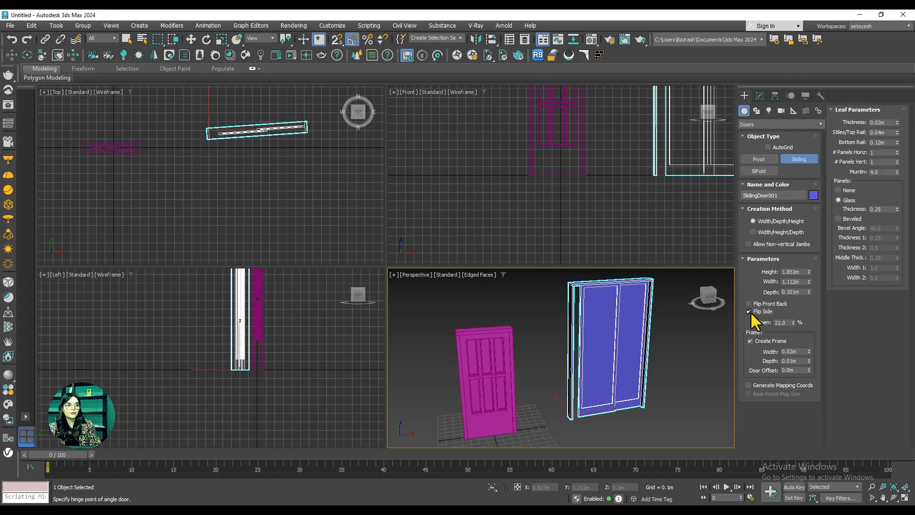
left_click(748, 304)
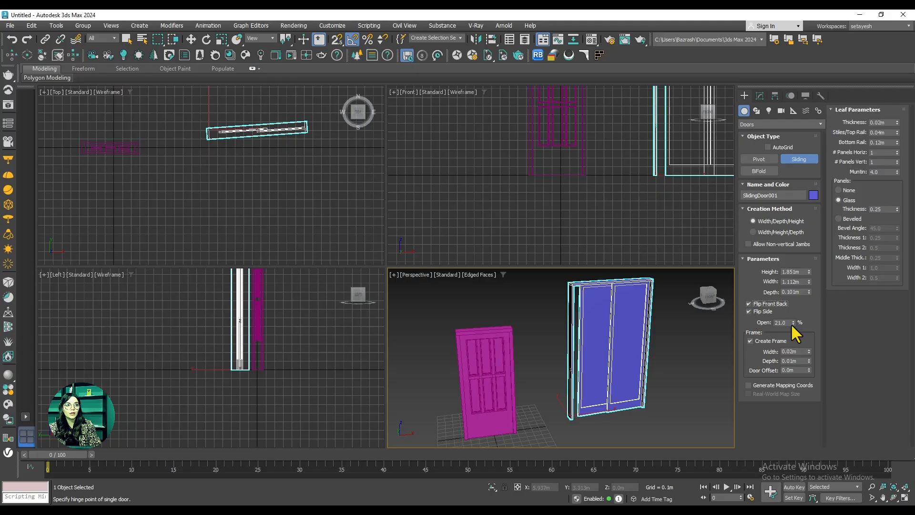
left_click_drag(794, 323, 796, 308)
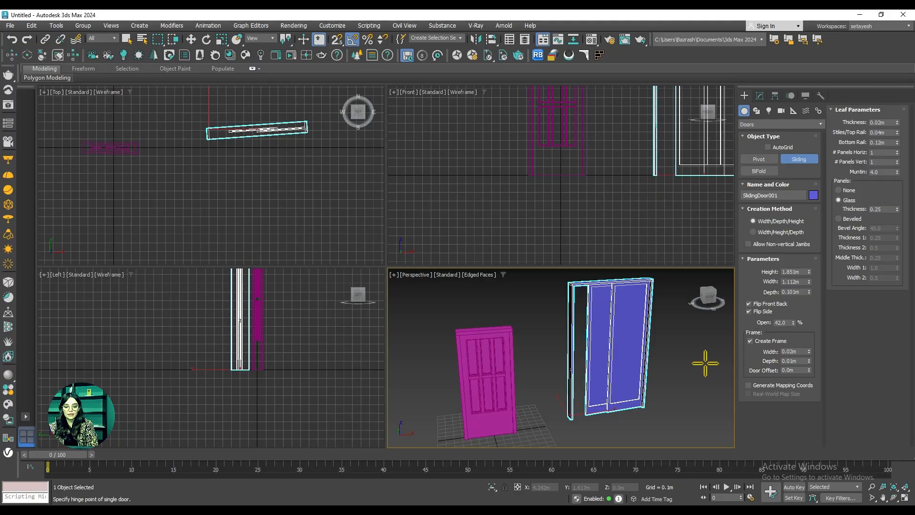
Step: Delete the sliding door and the pivot door to clear the scene
key("Delete")
key("w")
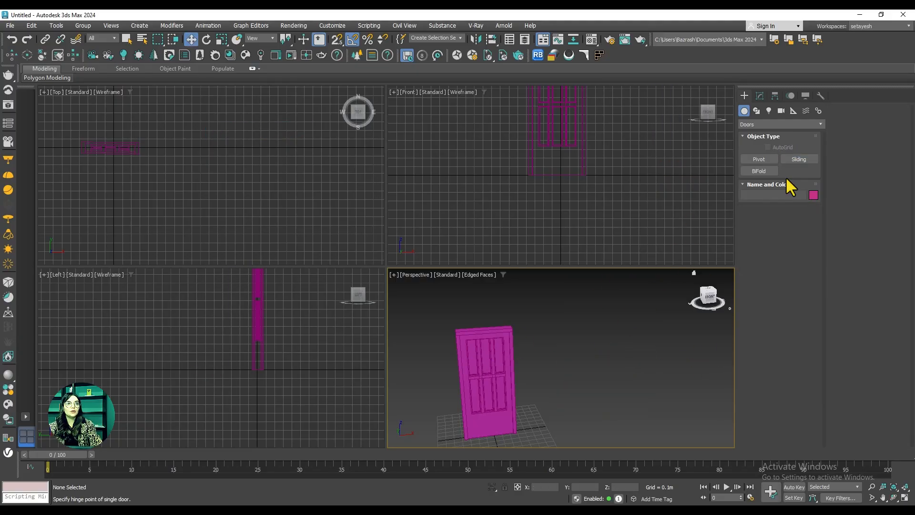
left_click(486, 346)
key("Delete")
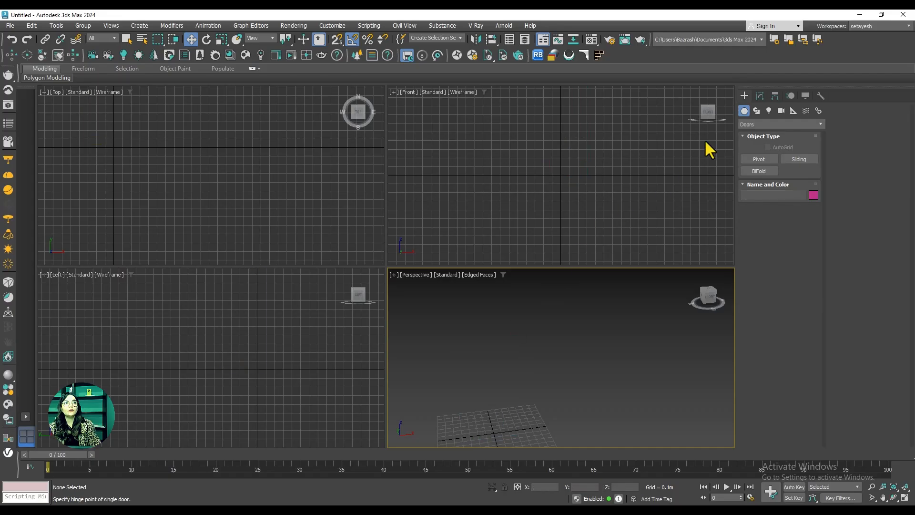
Step: Create a Casement window in the Perspective view, about 1.046 m wide, 0.189 m deep and 1.438 m high
left_click(752, 123)
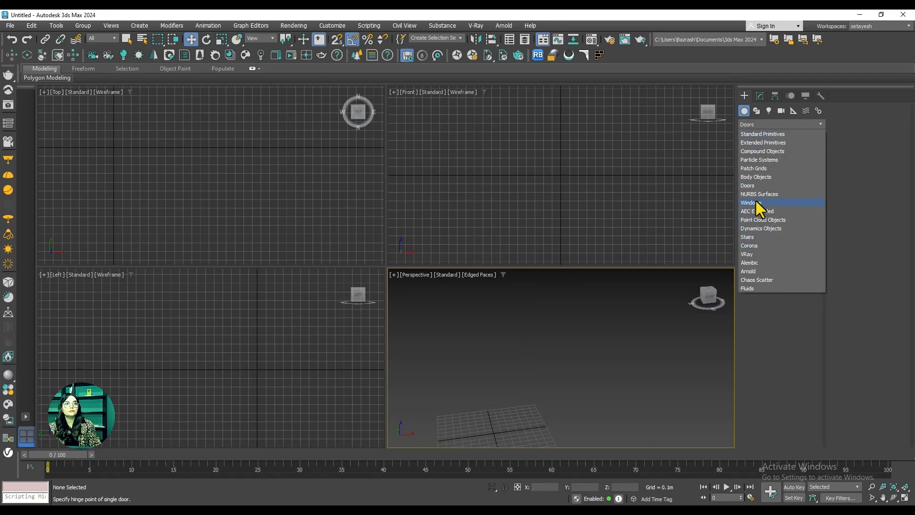
left_click(757, 203)
left_click(765, 162)
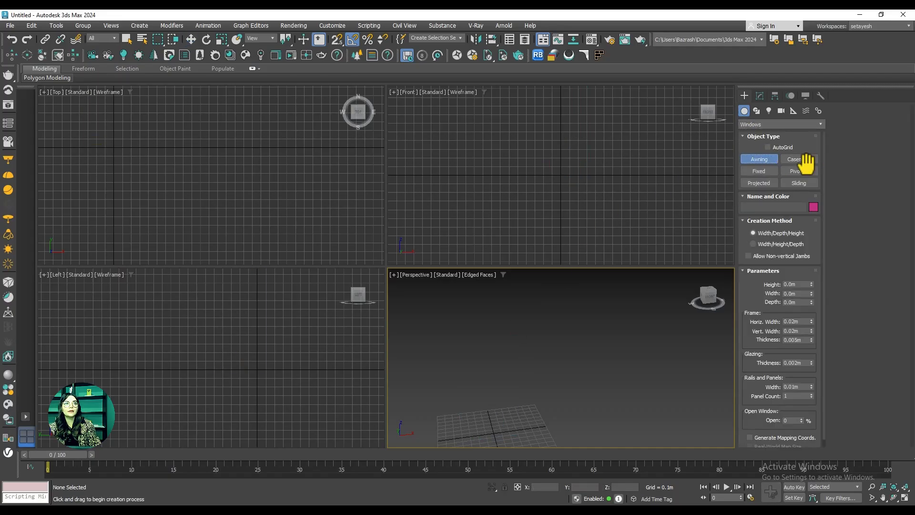
left_click(804, 161)
left_click_drag(522, 411, 604, 400)
left_click(601, 387)
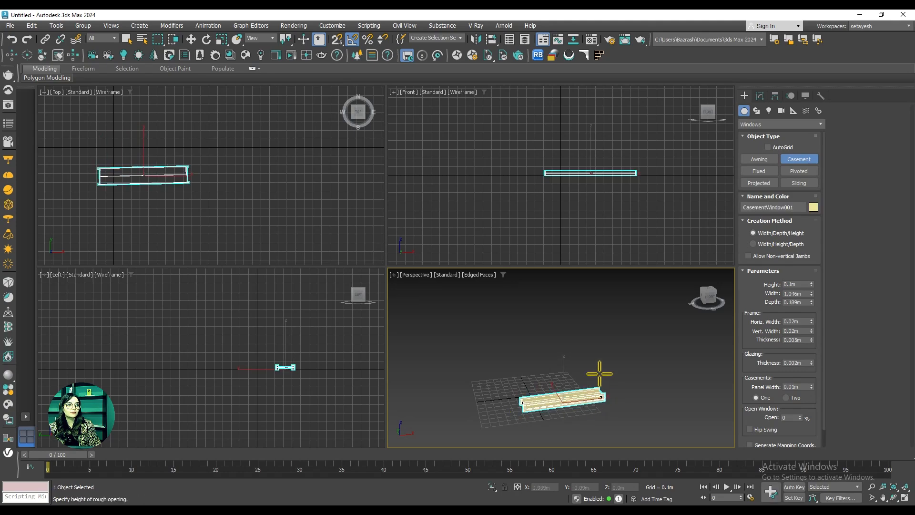
left_click(597, 283)
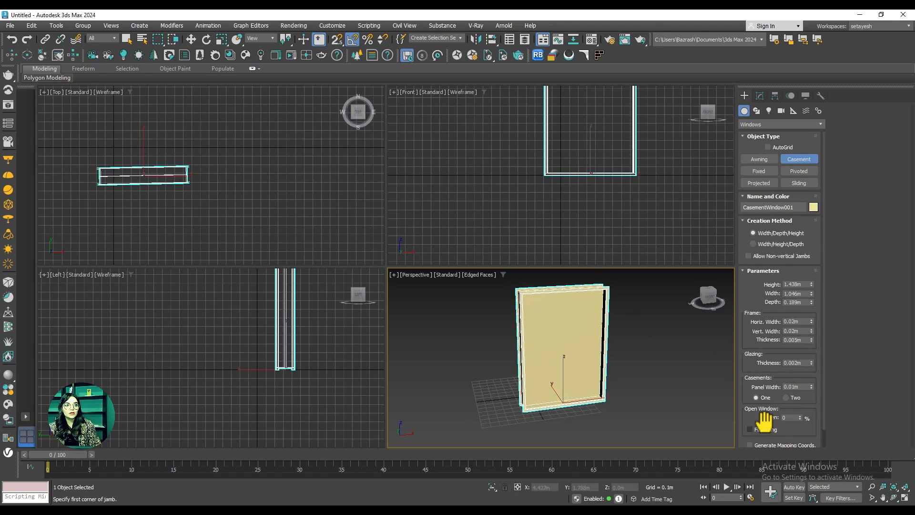
Step: Give the window two casements opened to 59% with Flip Swing, and set its frame's Horiz. Width to 0.072 m and Vert. Width to 0.074 m
left_click(786, 397)
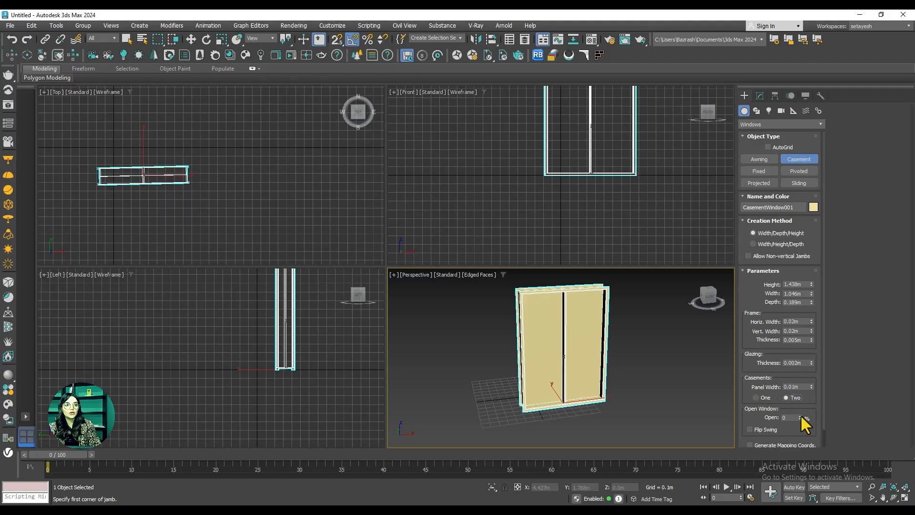
left_click_drag(800, 419, 796, 382)
left_click(749, 428)
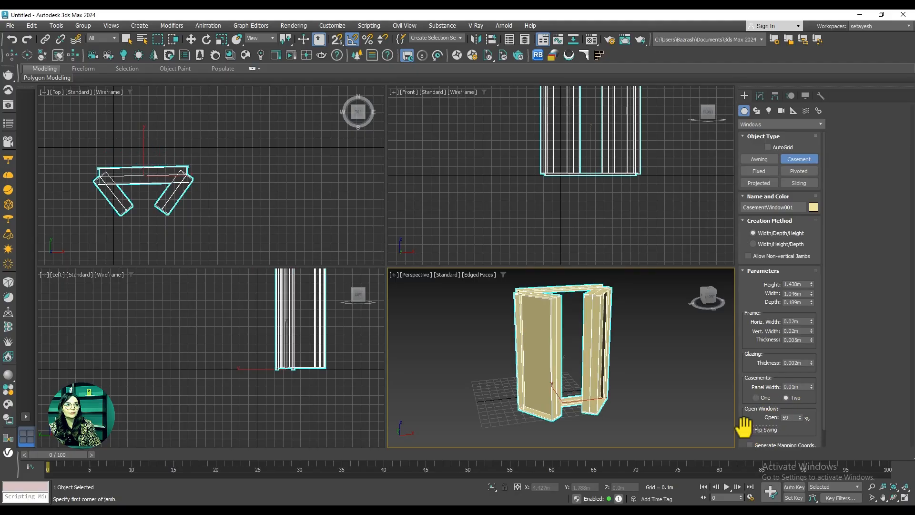
left_click_drag(811, 321, 727, 204)
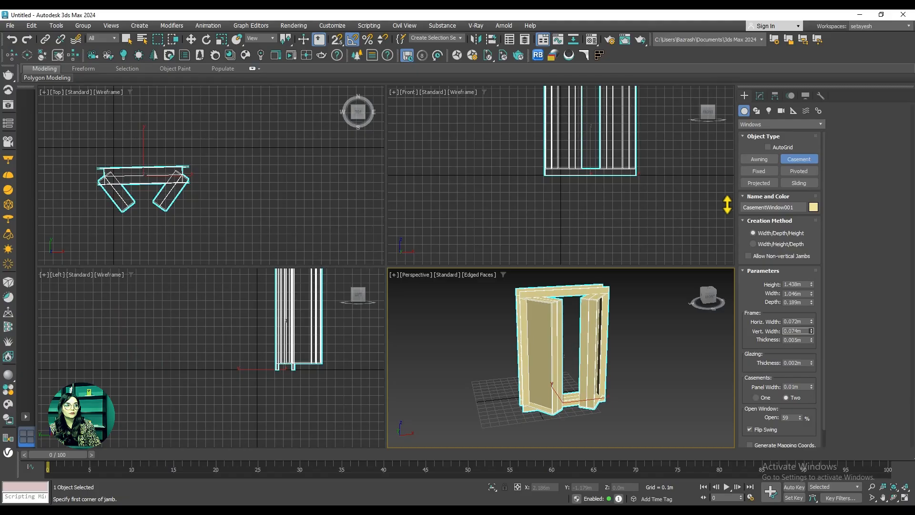
Step: Delete the casement window to clear the scene
scroll(786, 402, "down", 1)
middle_click_drag(579, 362, 553, 377, "alt")
key("Delete")
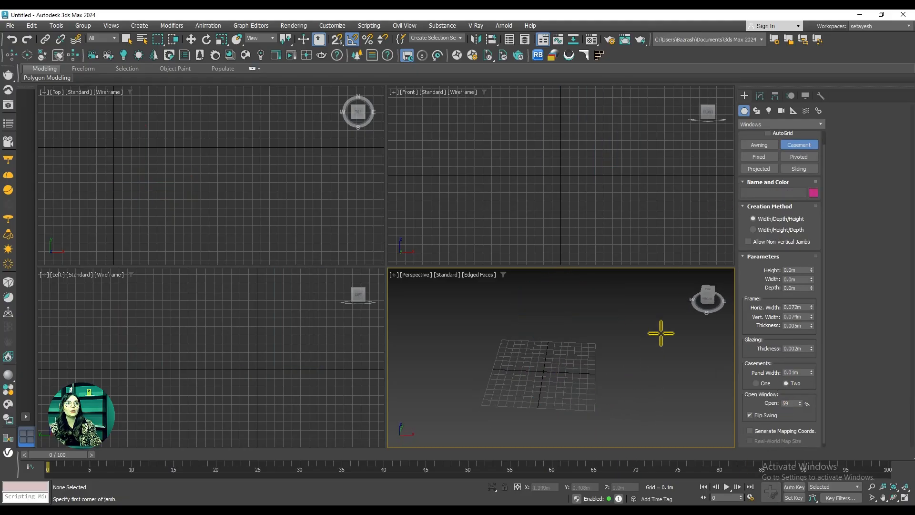
left_click(776, 125)
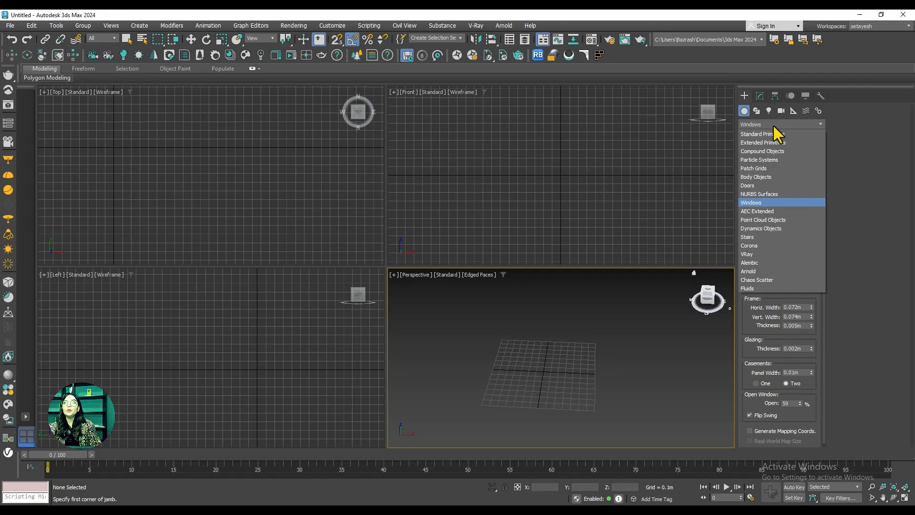
middle_click_drag(595, 365, 625, 354, "alt")
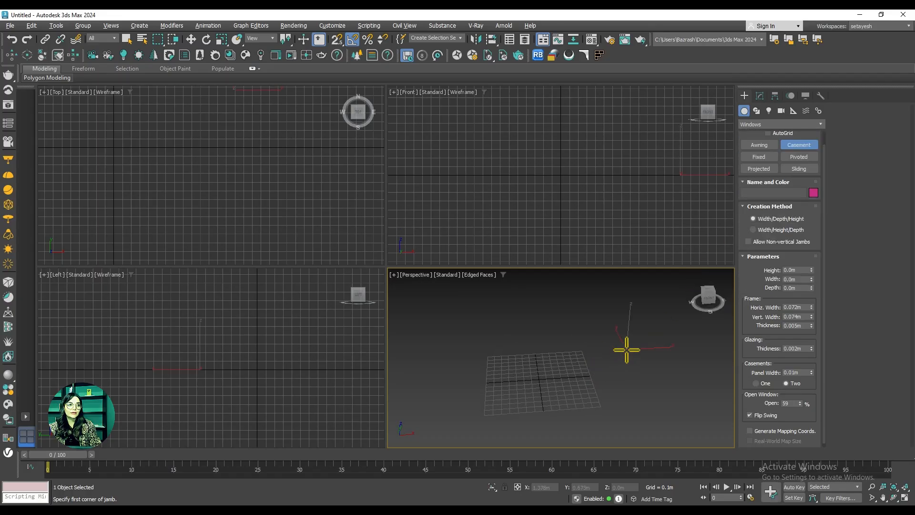
left_click_drag(627, 349, 617, 367)
right_click(617, 367)
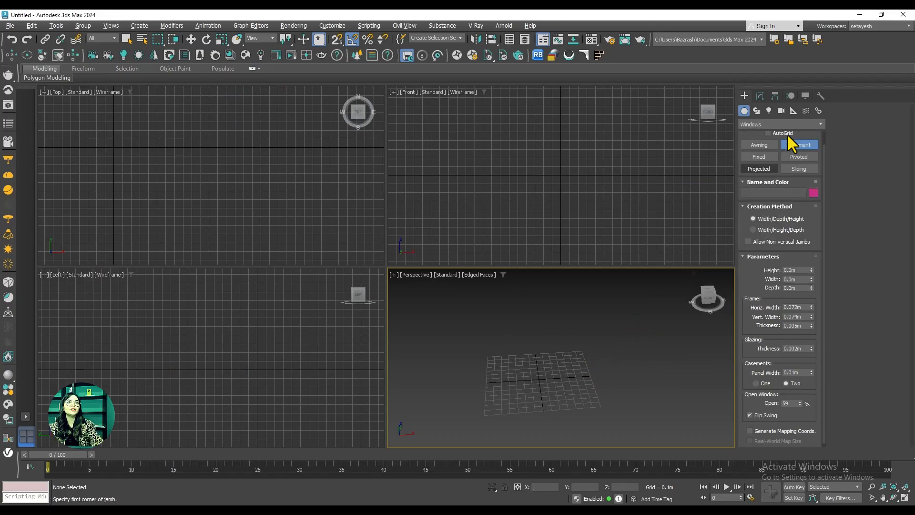
Step: Switch the object category to Standard Primitives and start the Box tool
left_click(755, 124)
left_click(751, 132)
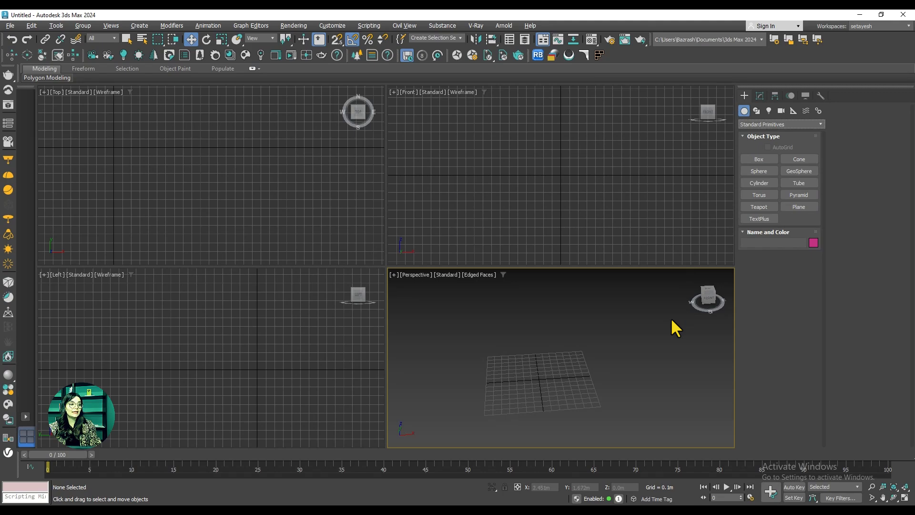
left_click(762, 160)
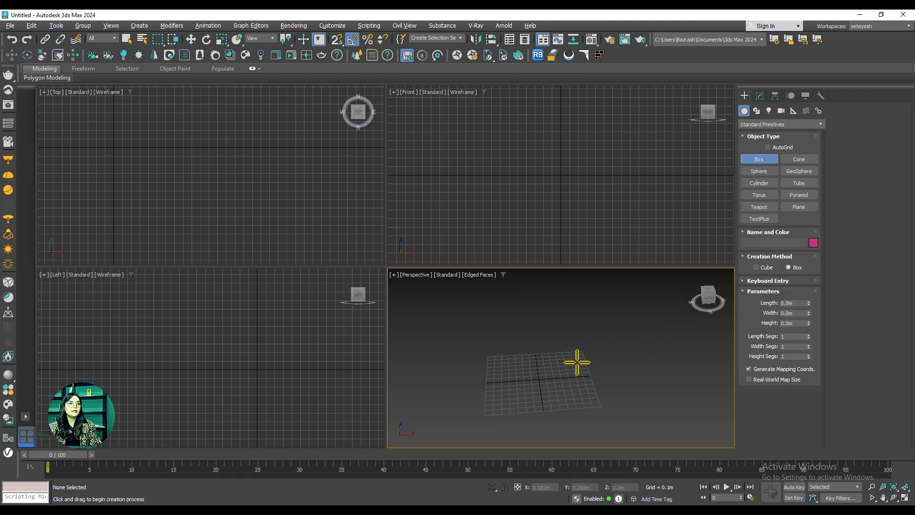
middle_click_drag(577, 362, 598, 364, "alt")
scroll(482, 371, "up", 4)
left_click_drag(482, 368, 486, 366)
left_click(486, 357)
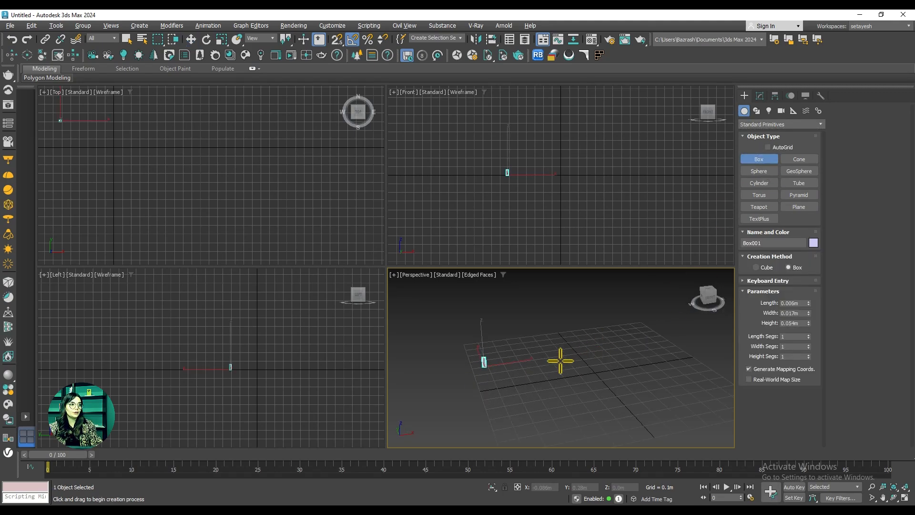
key("ctrl+z")
Step: Create a box in the Top view about 0.094 m long, 1.901 m wide and 0.573 m high
left_click_drag(186, 137, 352, 146)
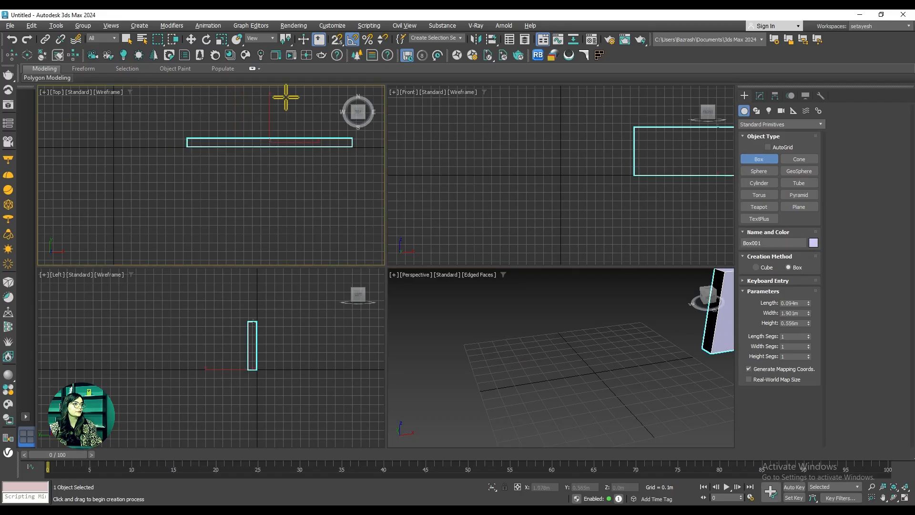
left_click(286, 96)
middle_click_drag(582, 344, 398, 393)
scroll(606, 376, "down", 3)
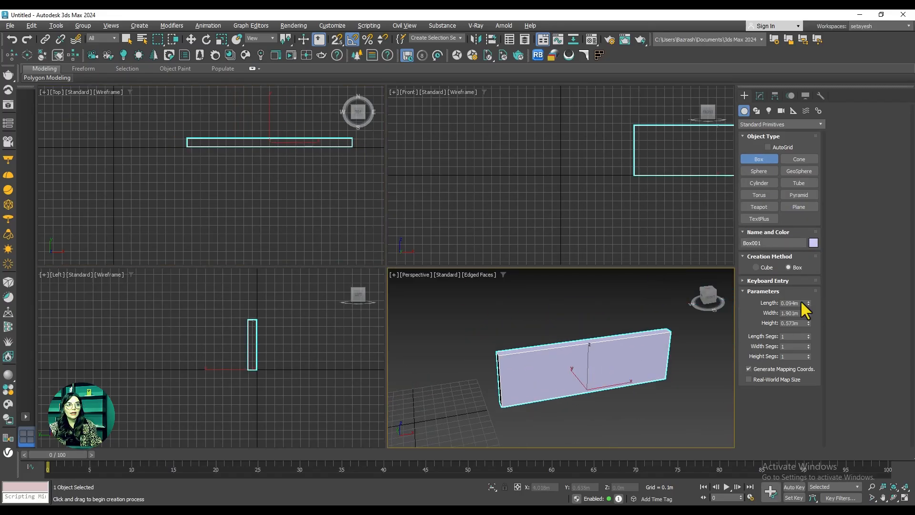
Step: Set the box's length to 0.2 m and its height to 3 m to form a wall
left_click_drag(808, 304, 810, 315)
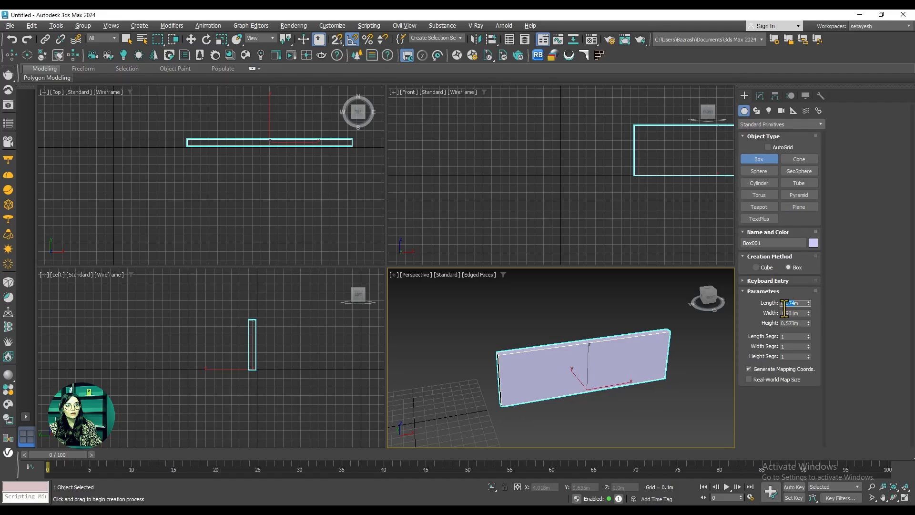
type("0.2")
key("Return")
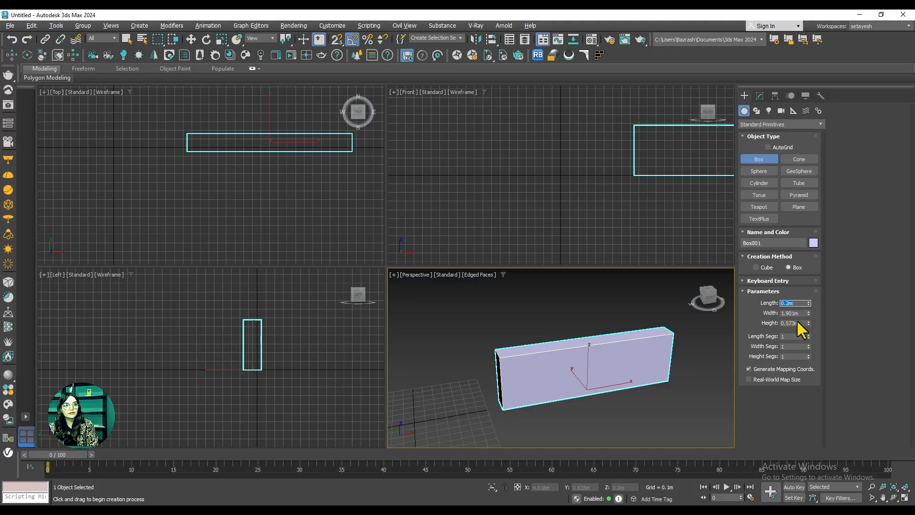
left_click_drag(800, 323, 750, 324)
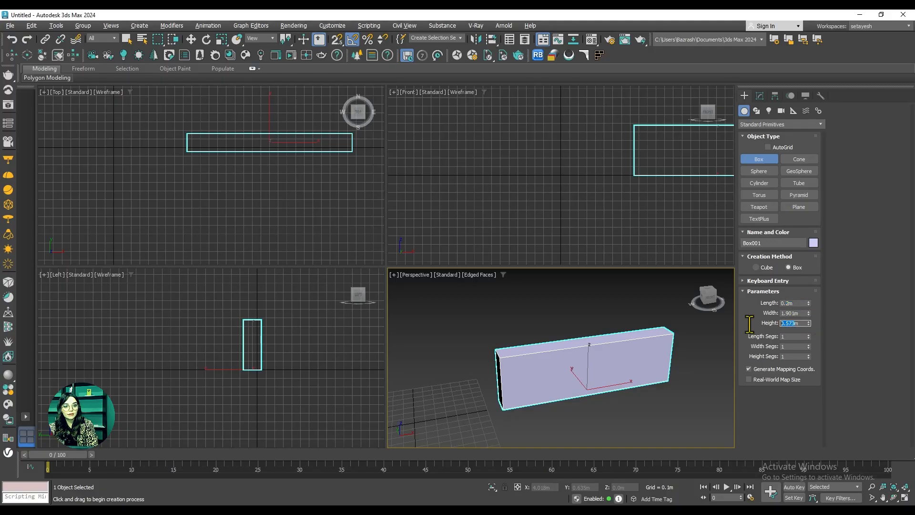
type("3")
key("Return")
scroll(643, 364, "down", 5)
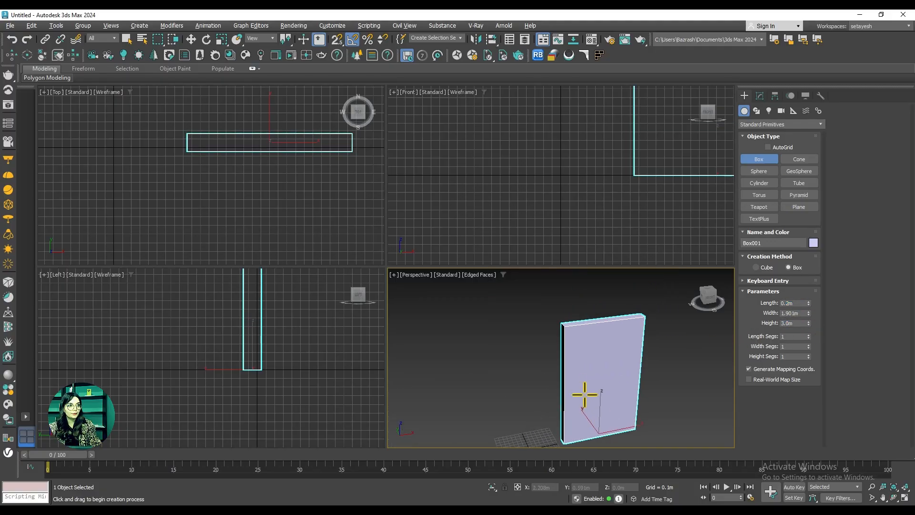
middle_click_drag(588, 388, 579, 372)
Step: Convert the wall box to an Editable Poly
key("w")
right_click(608, 366)
mouse_move(669, 480)
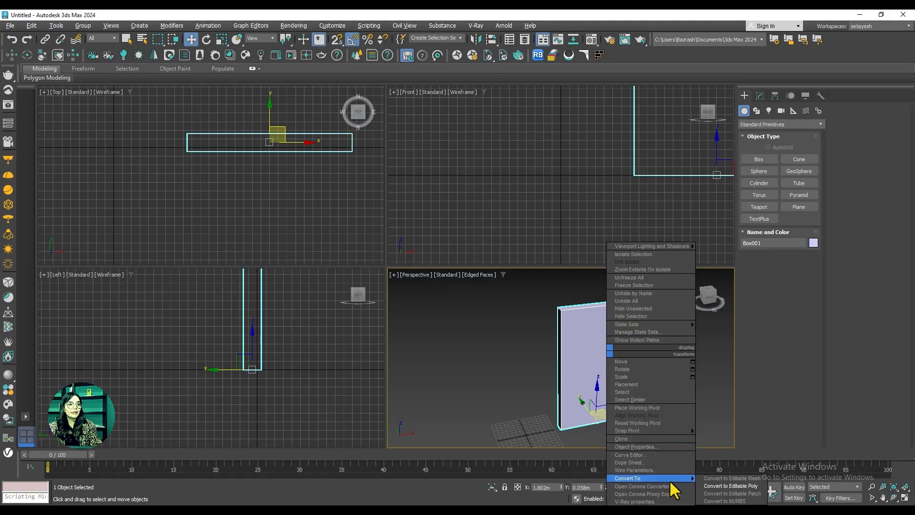
left_click(726, 486)
Step: Connect the ring of edges along the wall's width with one segment and move the new edges along X near the wall's end
key("2")
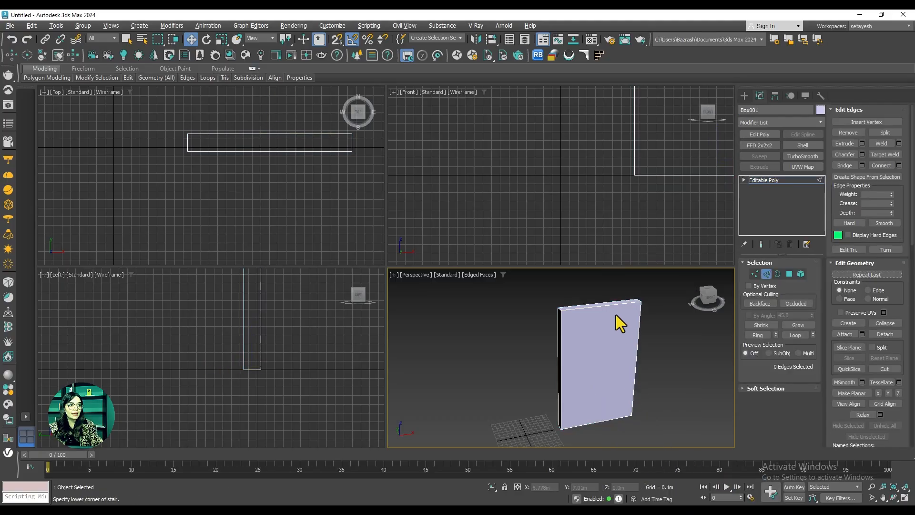
left_click(614, 305)
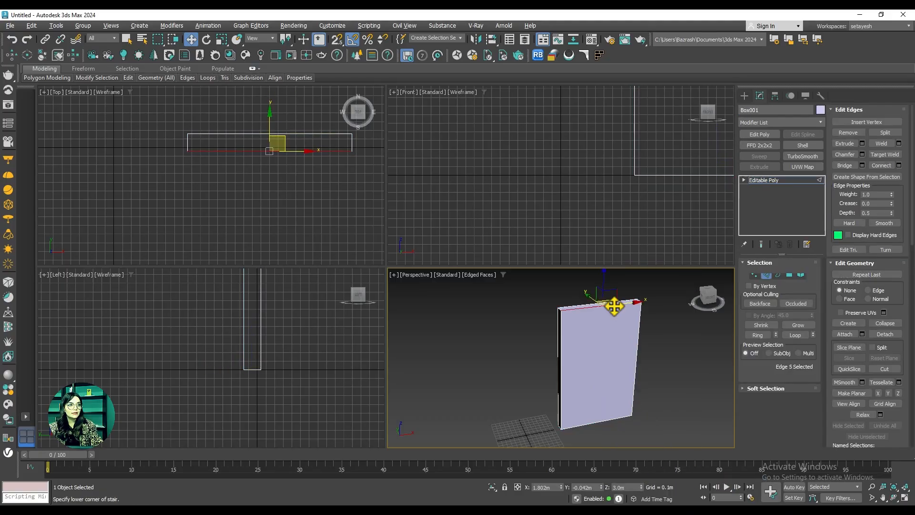
left_click(758, 335)
right_click(616, 331)
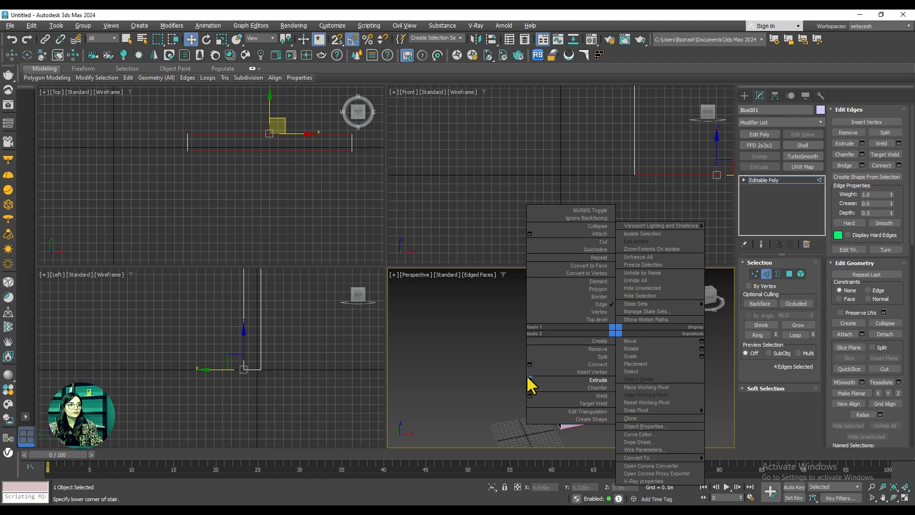
left_click(527, 363)
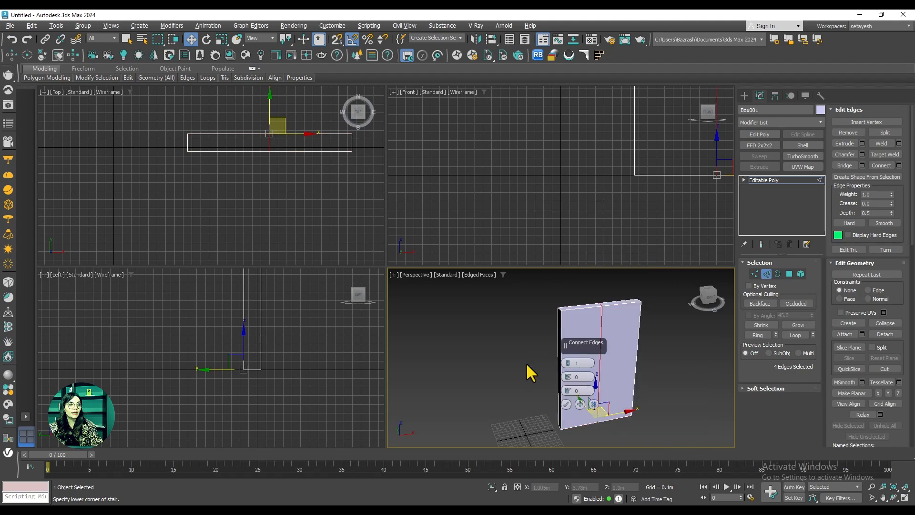
left_click(567, 403)
left_click_drag(621, 364, 647, 357)
Step: Extrude the narrow front polygon at the wall's end by about 2.505 m to form a perpendicular wall
key("4")
left_click(635, 344)
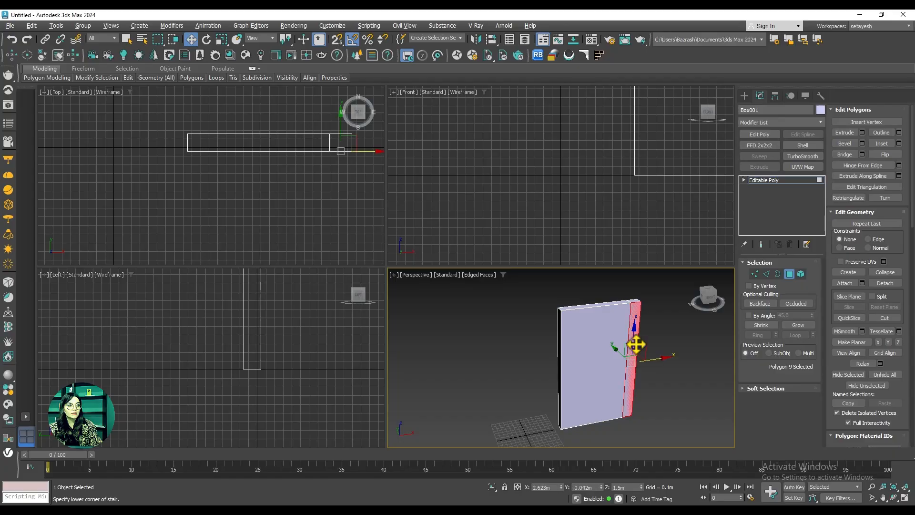
right_click(635, 344)
left_click(552, 375)
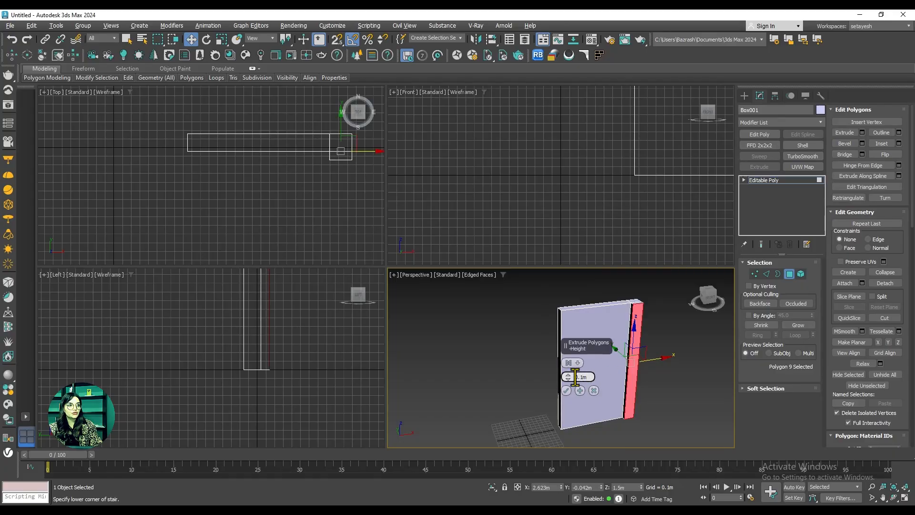
left_click_drag(567, 376, 572, 357)
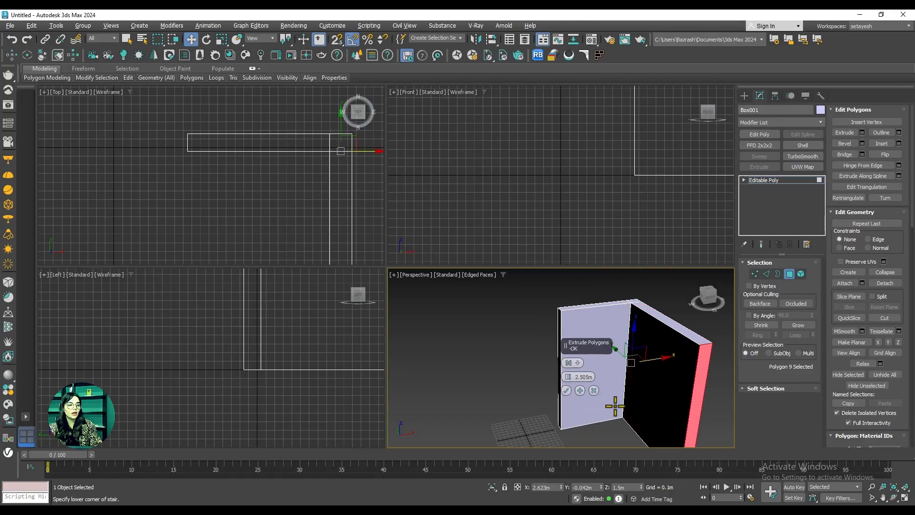
scroll(610, 395, "down", 3)
left_click(566, 391)
scroll(322, 197, "down", 5)
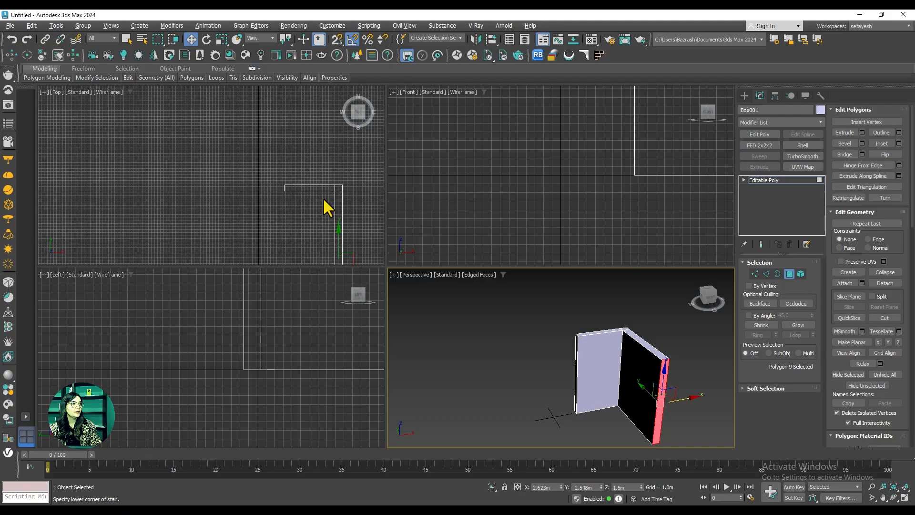
Step: Switch geometry creation to AEC Extended objects and look through the Foliage and Railing options
middle_click_drag(322, 197, 180, 174)
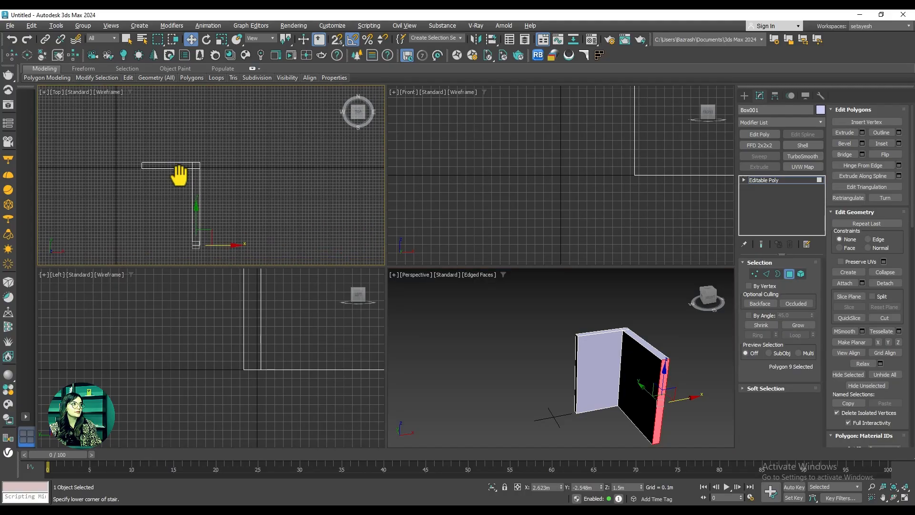
left_click(744, 100)
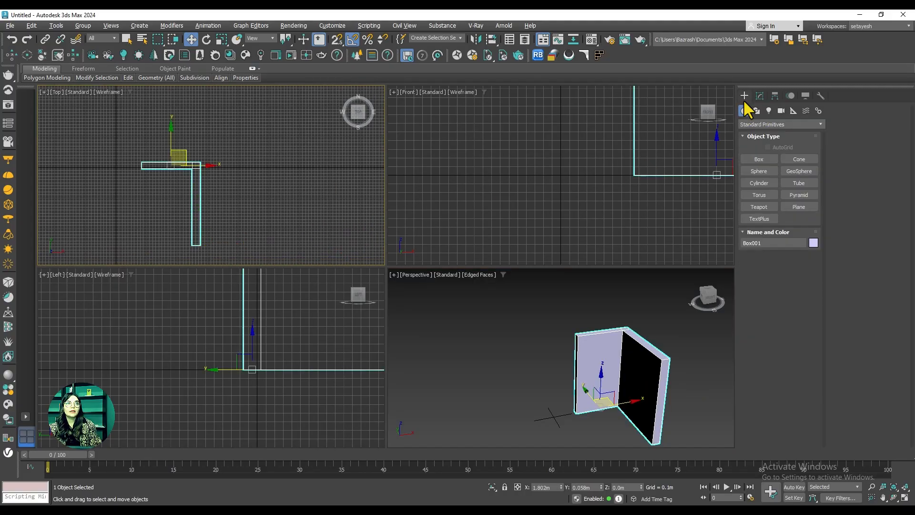
left_click(779, 125)
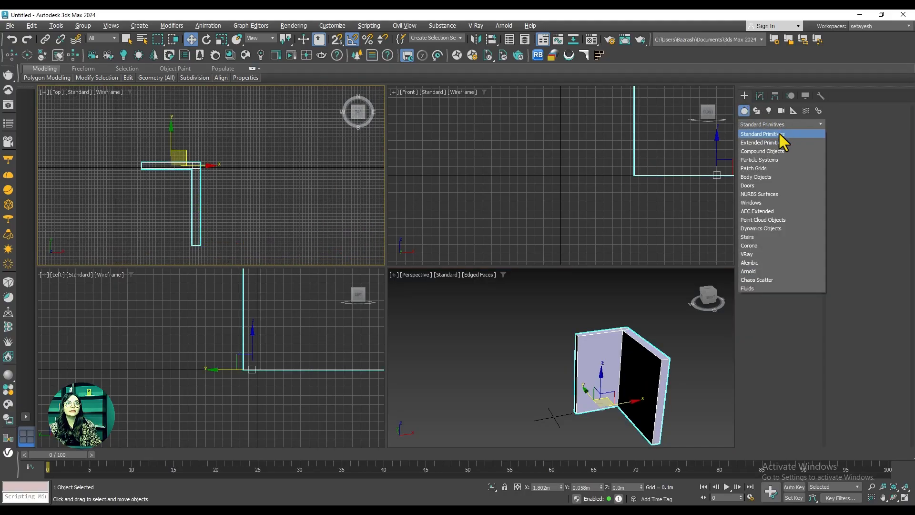
left_click(762, 212)
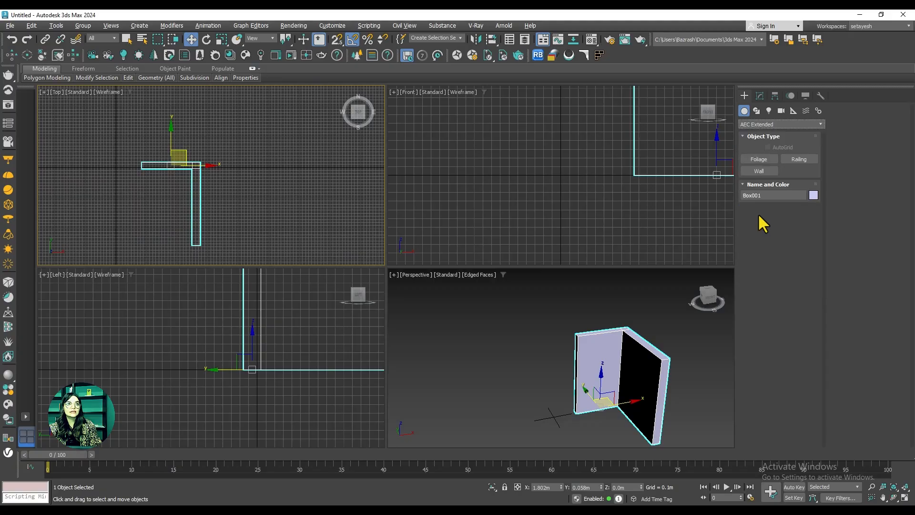
left_click(758, 159)
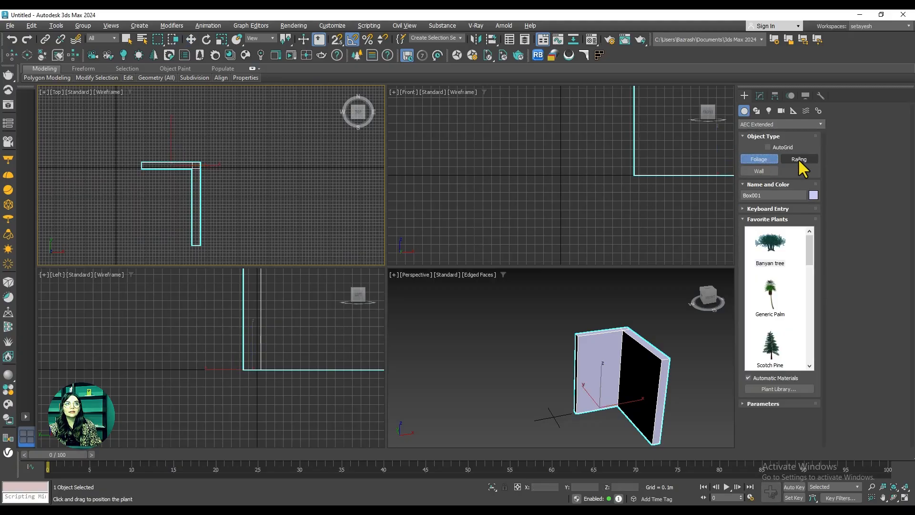
left_click(798, 159)
left_click(759, 159)
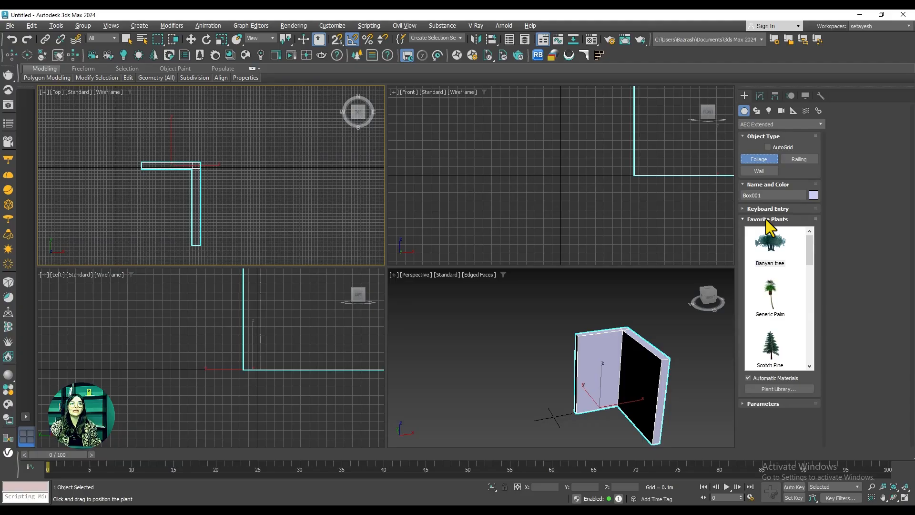
Step: Draw an L-shaped AEC Extended Wall with two perpendicular segments in the top view, beside the box wall
left_click(758, 170)
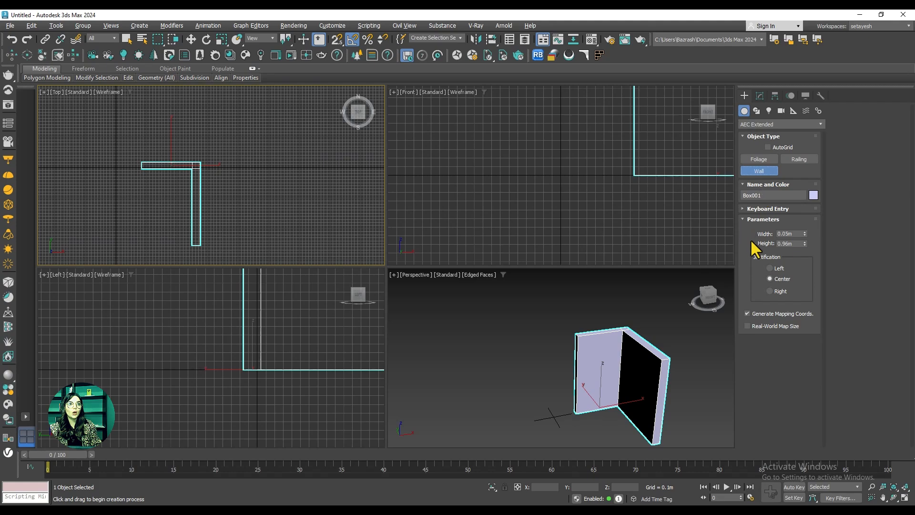
scroll(220, 183, "up", 2)
middle_click_drag(228, 159, 198, 161)
scroll(198, 161, "up", 3)
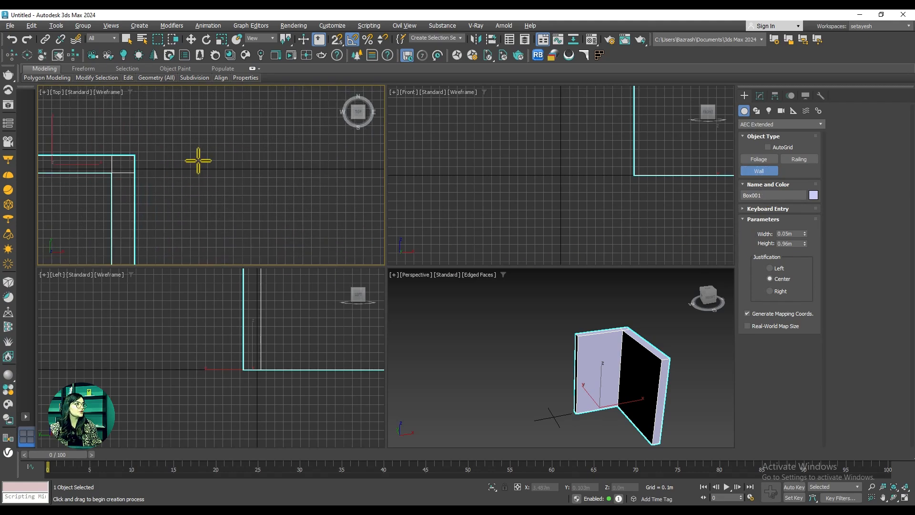
left_click(199, 156)
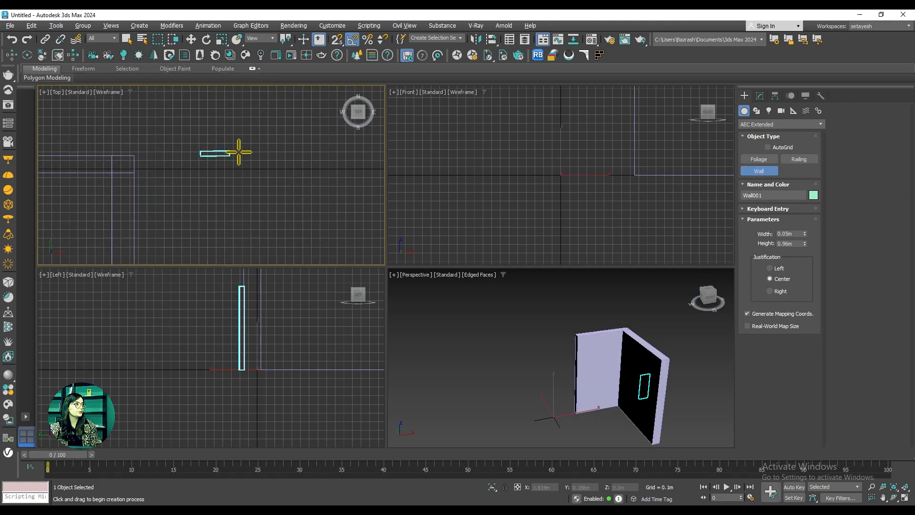
left_click(372, 154)
middle_click_drag(371, 253, 345, 176)
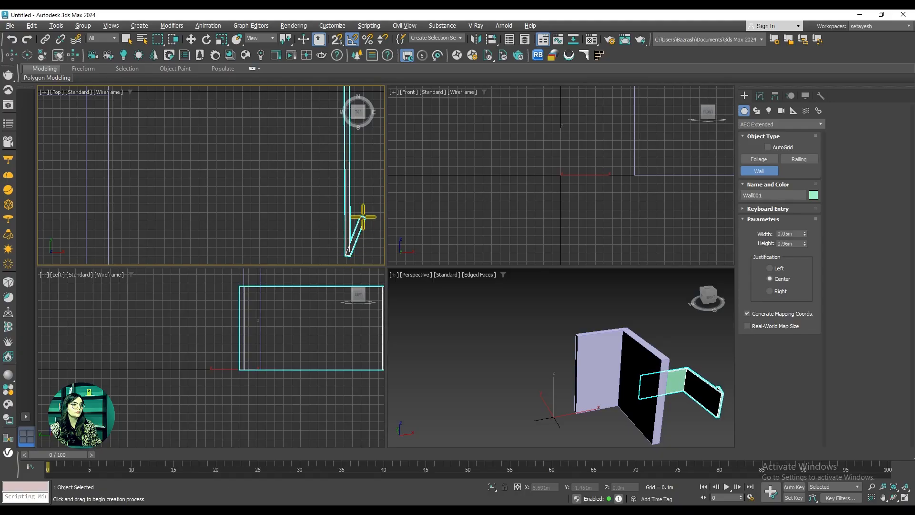
Step: Set the new L-shaped wall's height to 3 m and its width to 0.2 m, and finish wall creation
middle_click_drag(702, 418, 671, 417)
scroll(667, 410, "up", 3)
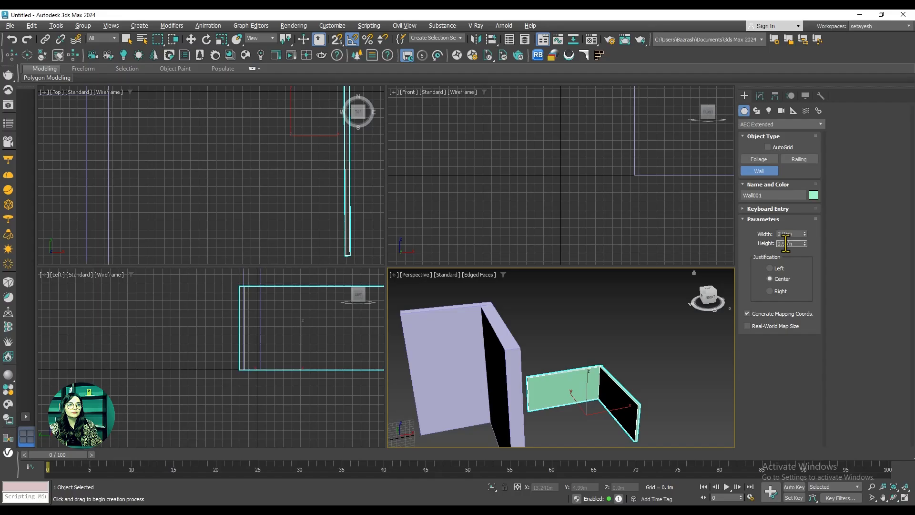
type("3m")
key("Return")
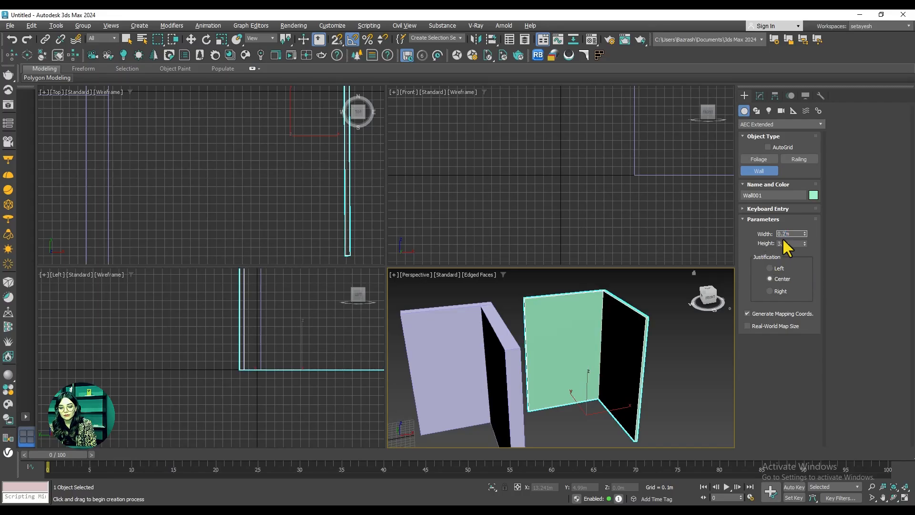
scroll(649, 376, "up", 6)
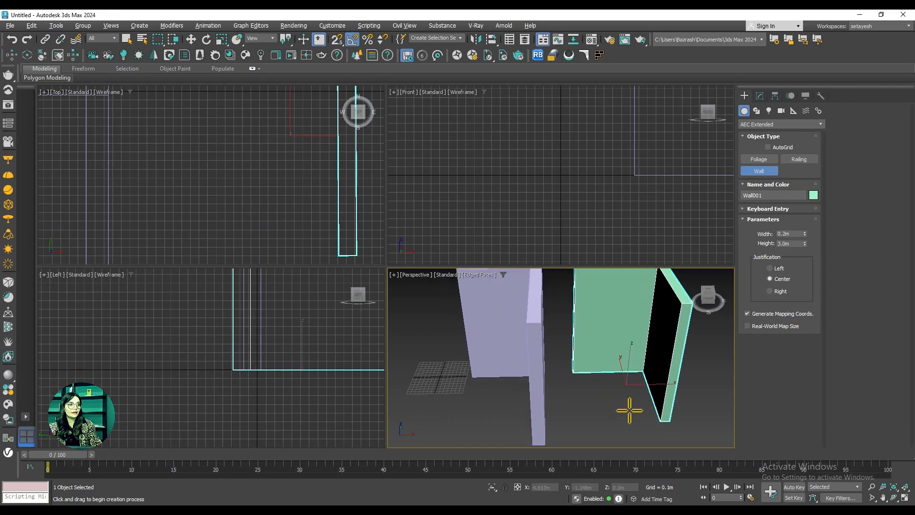
scroll(629, 410, "down", 5)
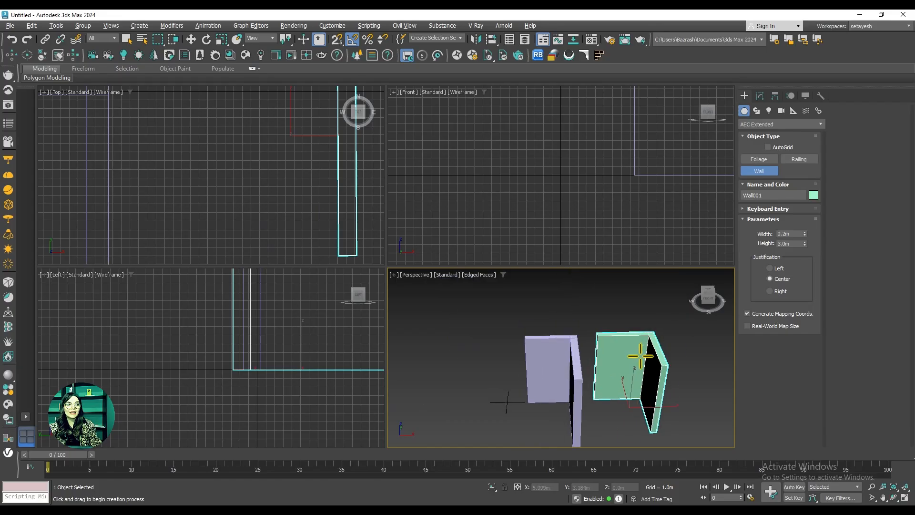
key("w")
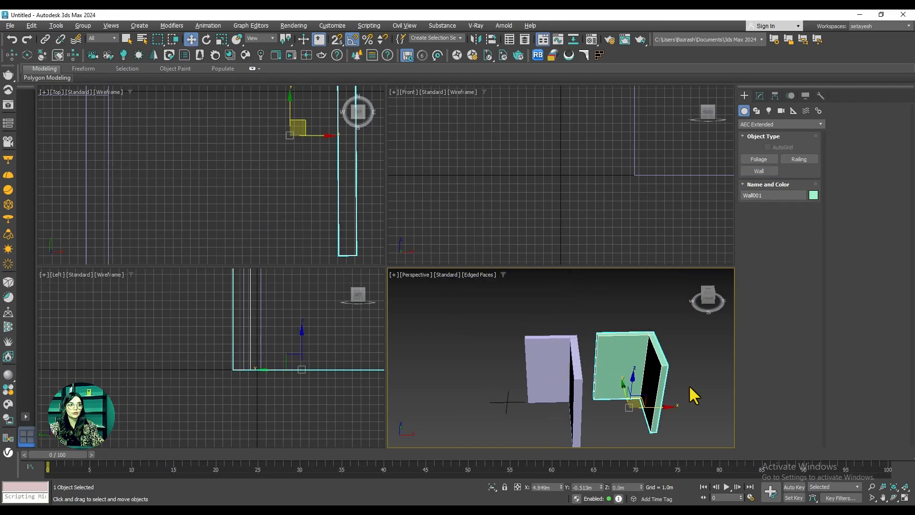
Step: Start a Pivot door from the Doors category for the horizontal segment of the AEC wall in the top view
left_click(770, 124)
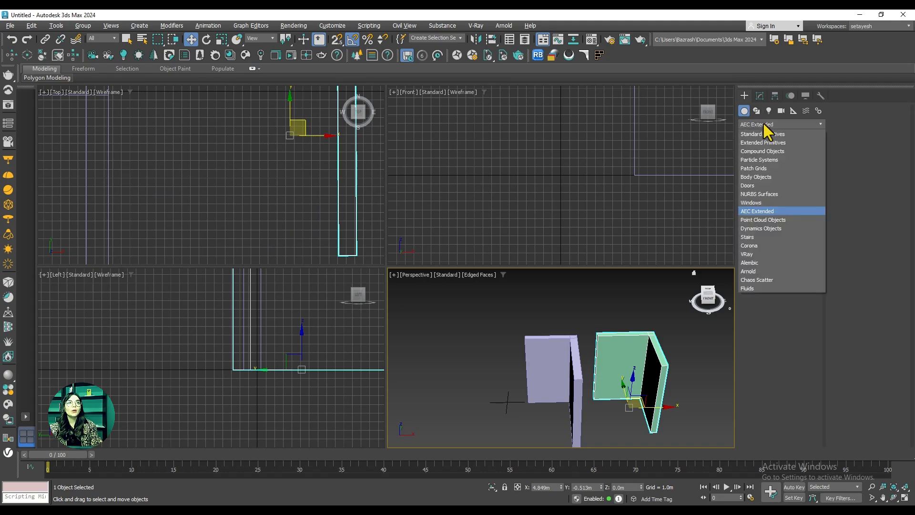
left_click(756, 186)
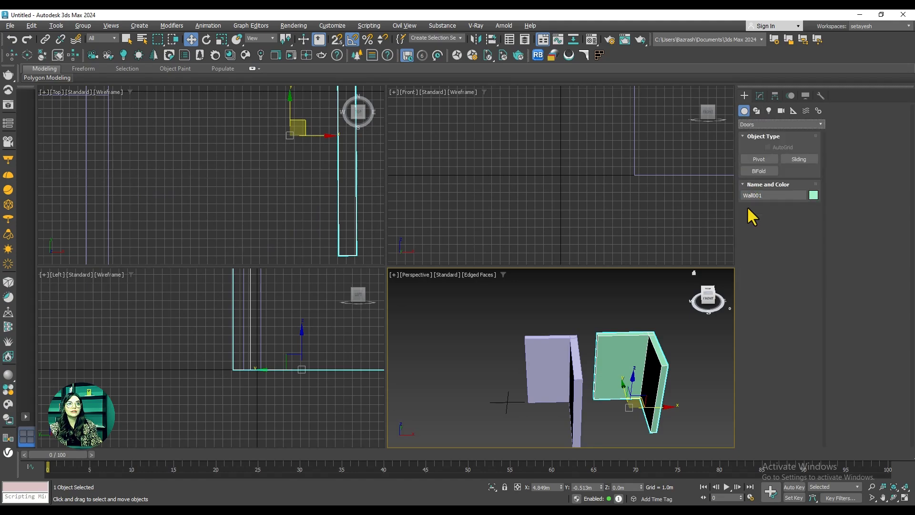
left_click(754, 159)
scroll(351, 247, "down", 3)
middle_click_drag(300, 180, 220, 171)
scroll(303, 175, "up", 3)
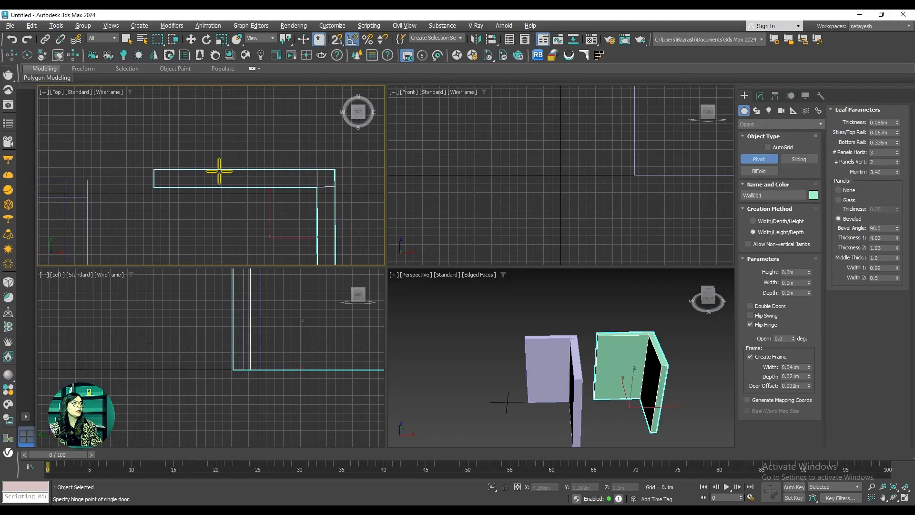
scroll(213, 173, "up", 1)
left_click(210, 166)
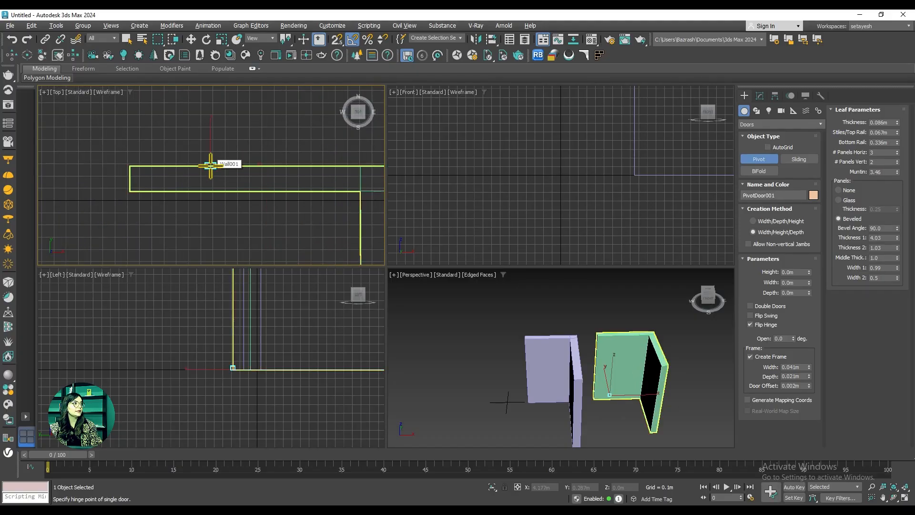
left_click_drag(210, 166, 332, 166)
left_click_drag(336, 167, 338, 166)
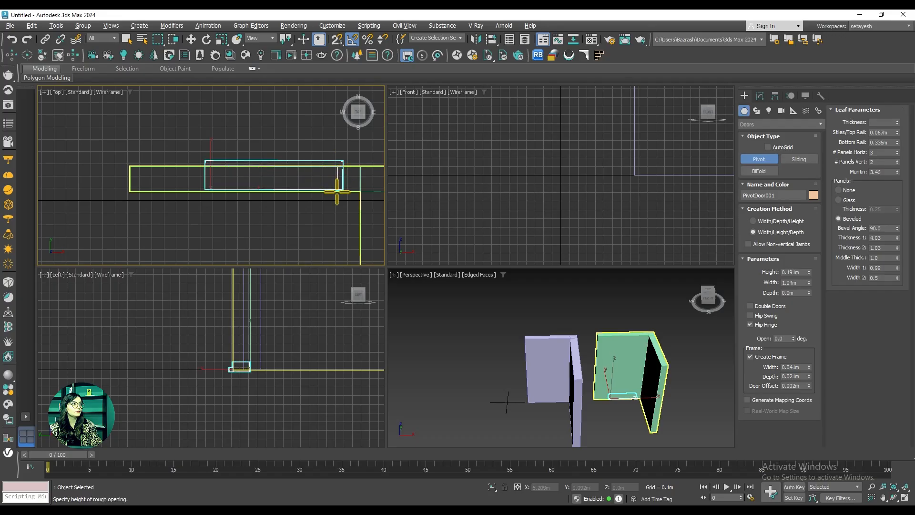
right_click(337, 192)
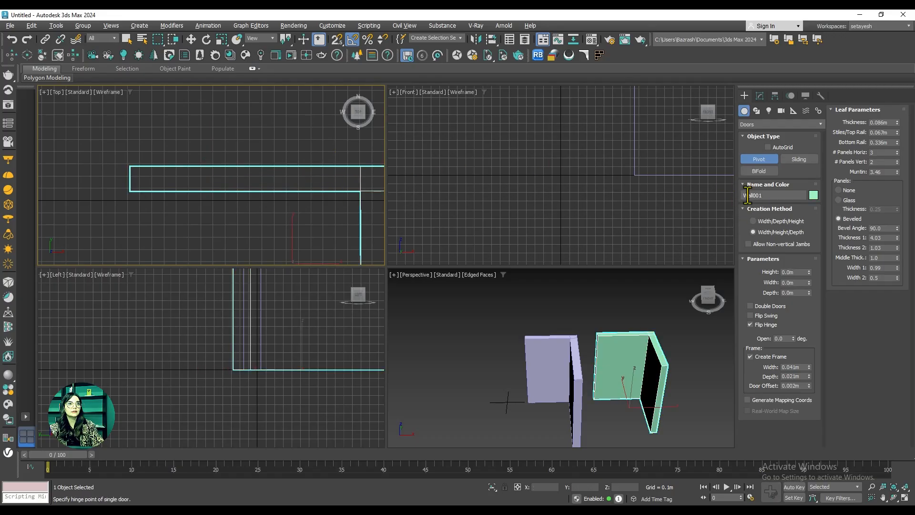
Step: Create the Pivot door in the AEC wall by Width/Depth/Height, about 1.064 m wide, 0.195 m deep and 1.473 m high
left_click(752, 221)
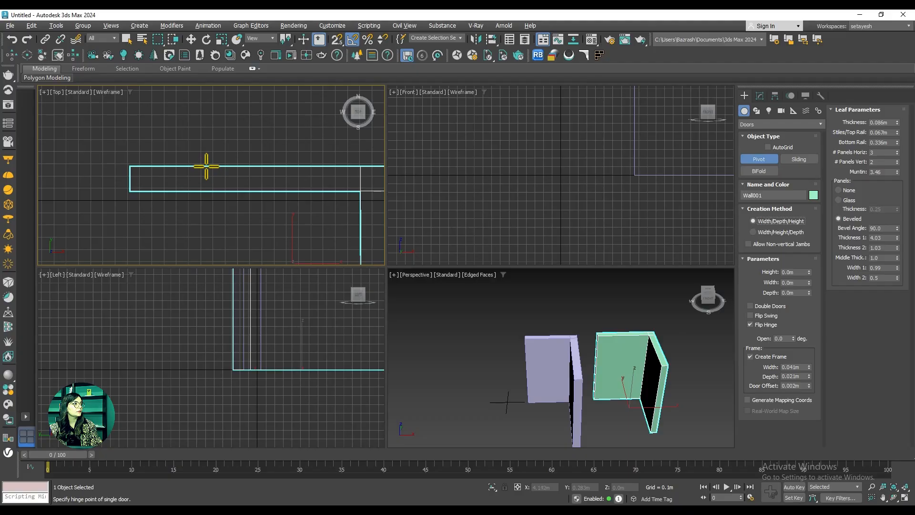
left_click_drag(206, 166, 337, 168)
left_click(337, 191)
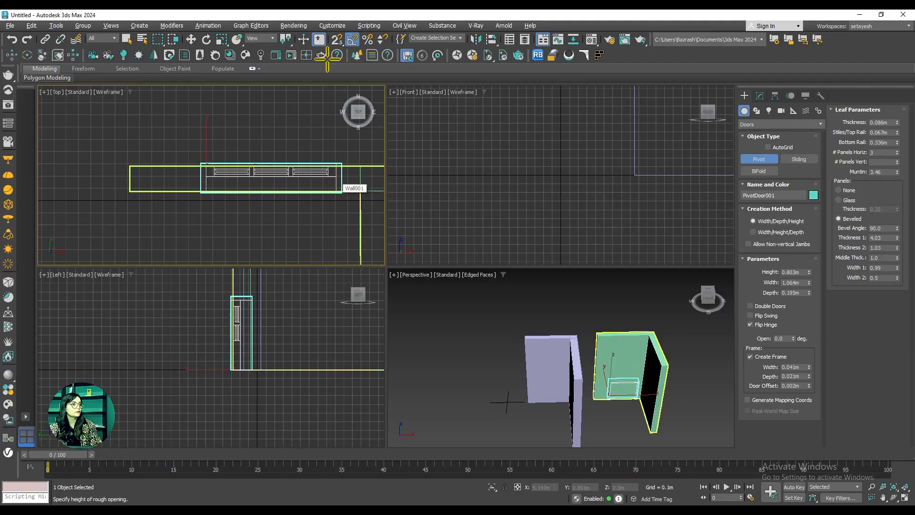
left_click(320, 11)
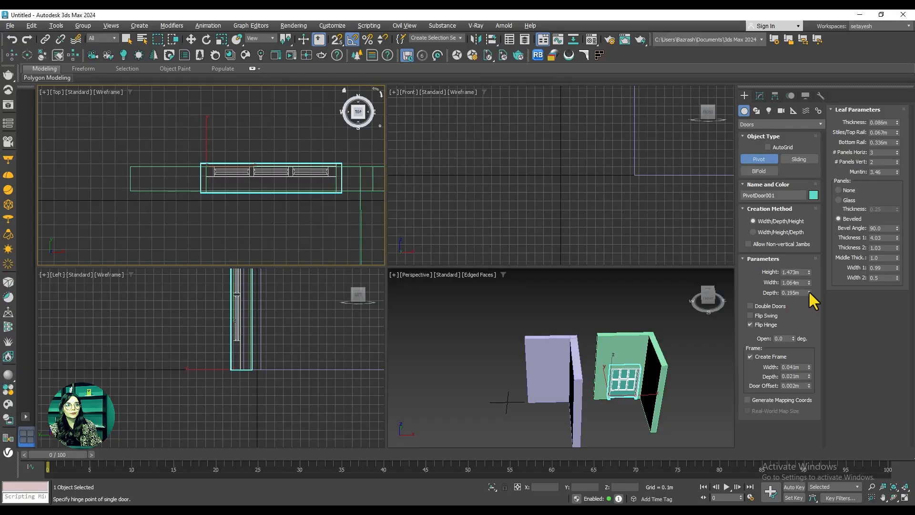
Step: Increase the pivot door's depth to about 0.199 m and its height to about 2.592 m
left_click_drag(808, 293, 802, 231)
scroll(627, 410, "up", 3)
middle_click_drag(627, 410, 641, 407)
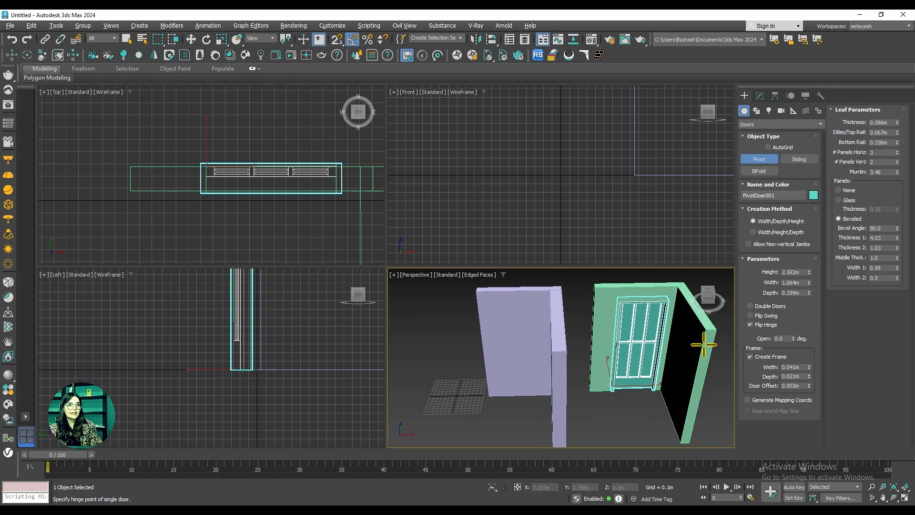
middle_click_drag(643, 371, 616, 380)
Step: Move the pivot door along Y to about 0.178 m and along X to about 3.937 m
key("w")
middle_click_drag(592, 425, 604, 432, "alt")
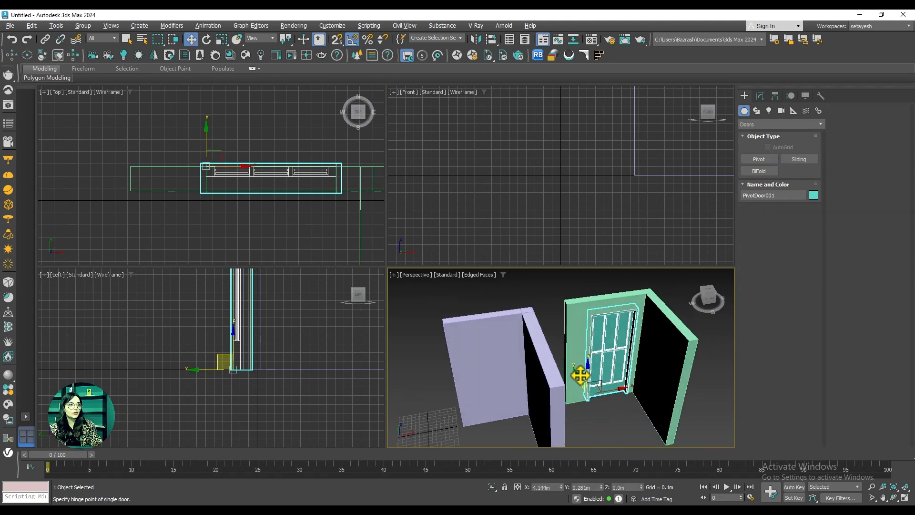
left_click_drag(580, 377, 545, 384)
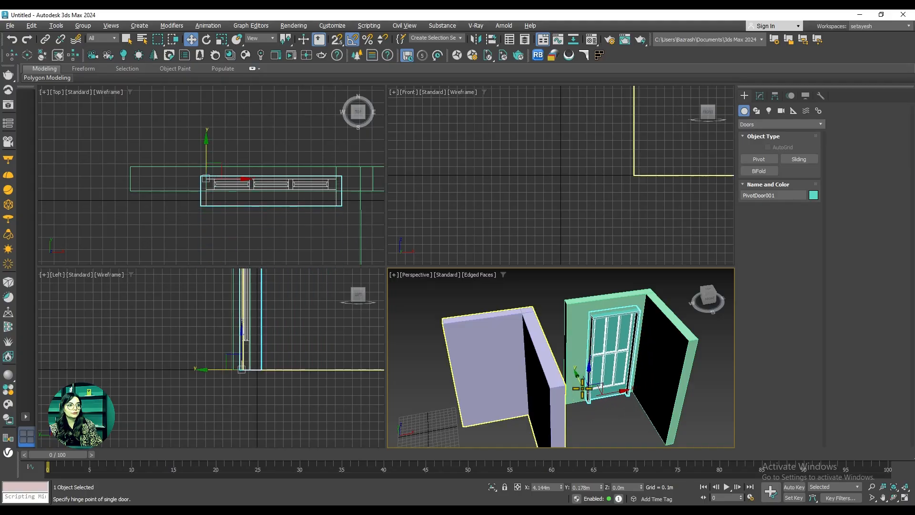
middle_click_drag(634, 381, 610, 378, "alt")
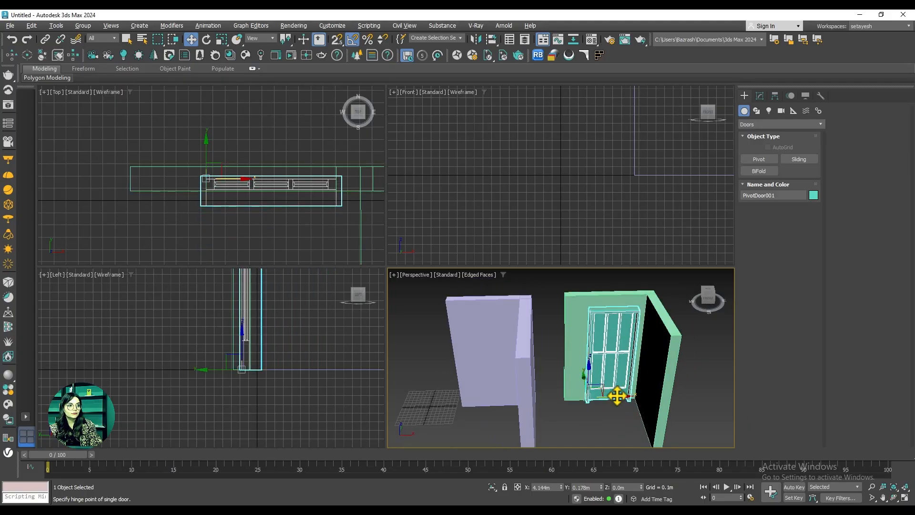
left_click_drag(618, 396, 610, 399)
middle_click_drag(606, 407, 608, 394, "alt")
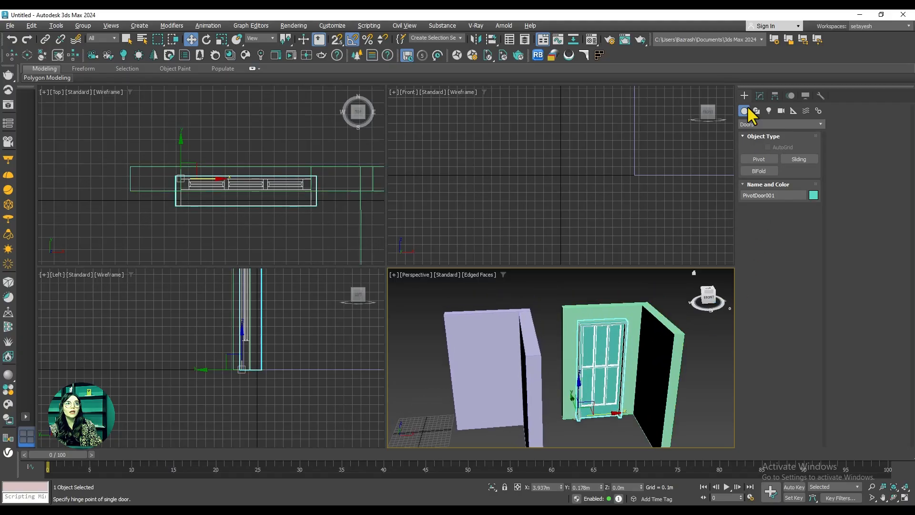
Step: Open the pivot door to about 58.5 degrees and deselect it
left_click(760, 96)
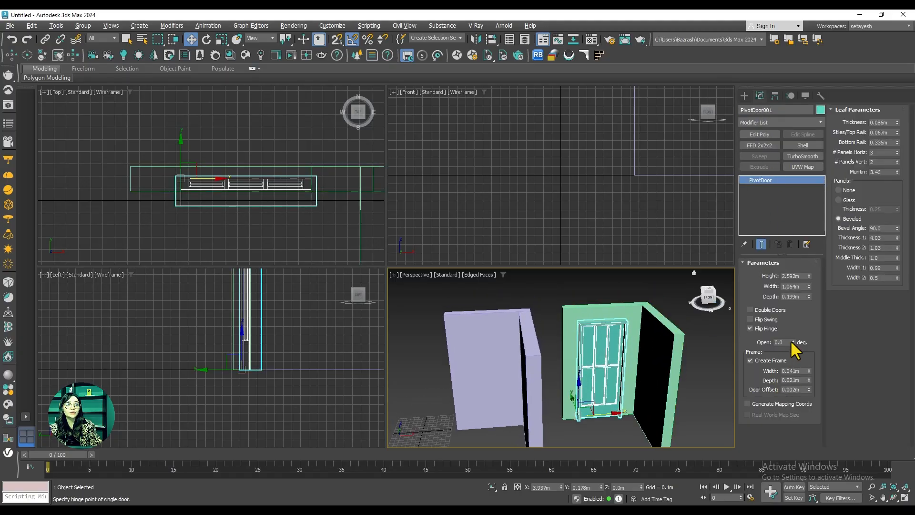
left_click_drag(792, 342, 793, 322)
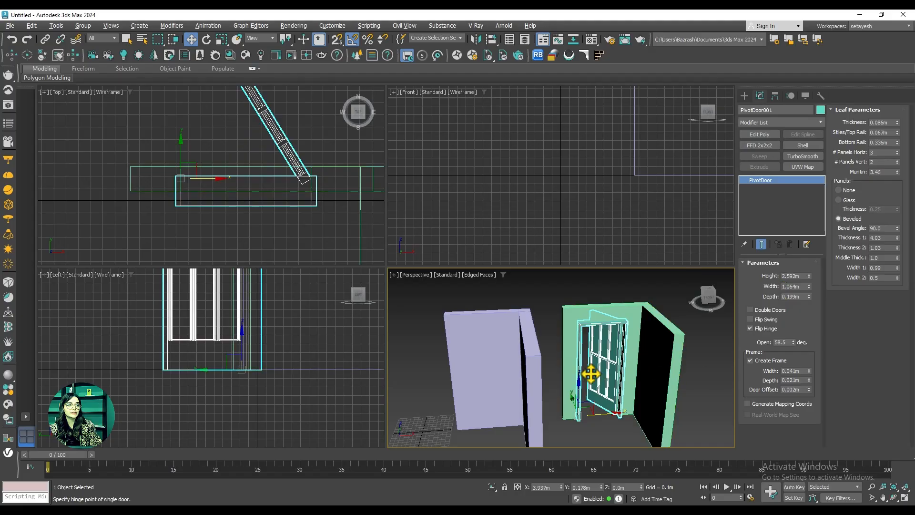
left_click(531, 281)
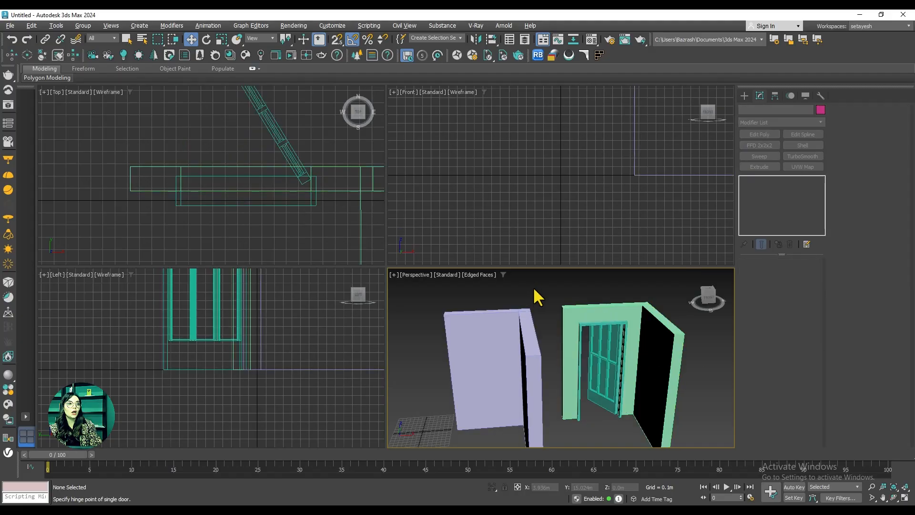
Step: Create a Pivot door in the box wall by Width/Depth/Height, about 0.888 m wide, 0.214 m deep and 1.679 m high
left_click(744, 95)
left_click(758, 159)
scroll(195, 217, "down", 5)
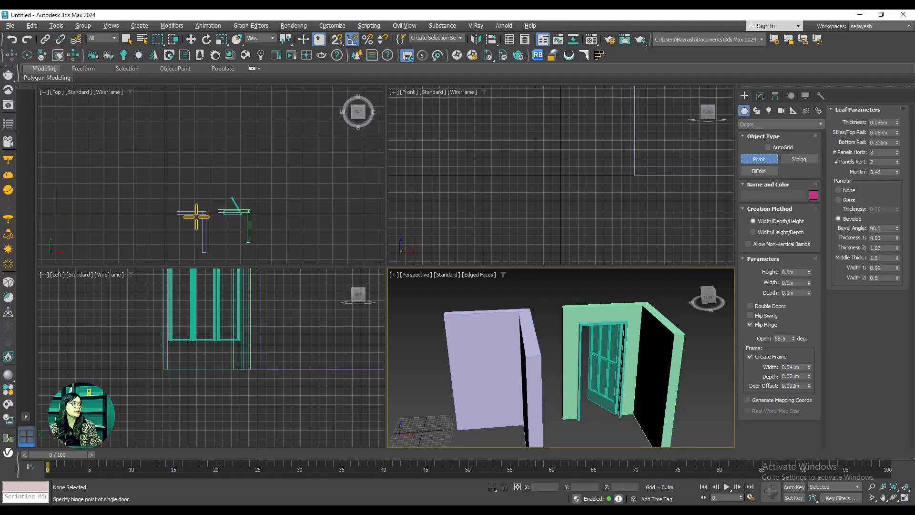
scroll(205, 205, "up", 8)
left_click(196, 188)
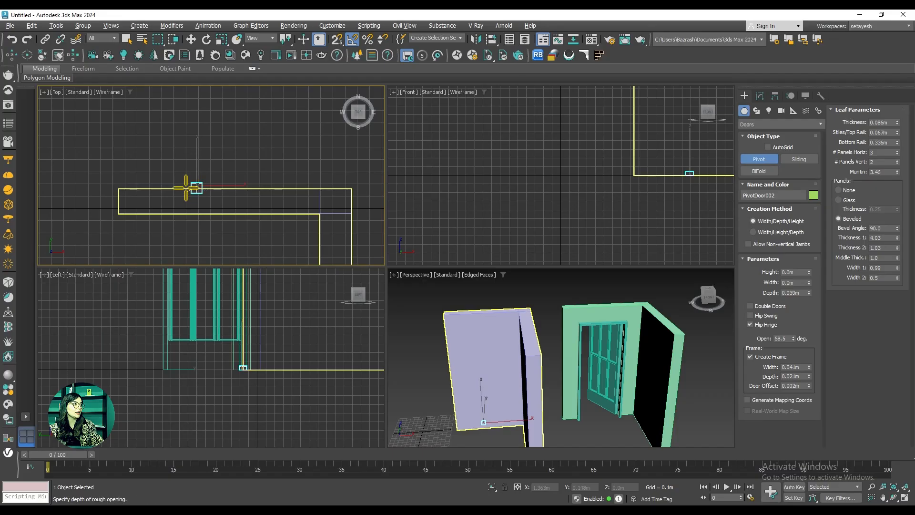
right_click(177, 188)
left_click_drag(178, 188, 286, 190)
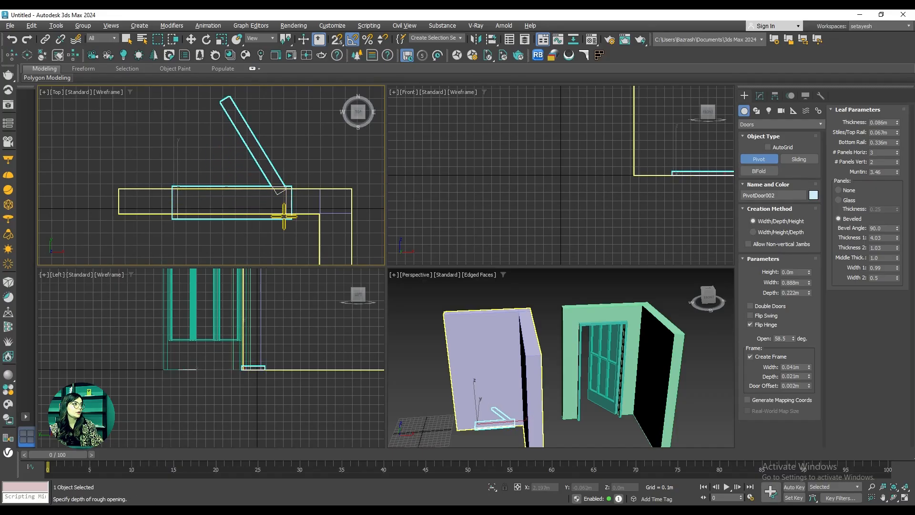
left_click(284, 215)
left_click(262, 11)
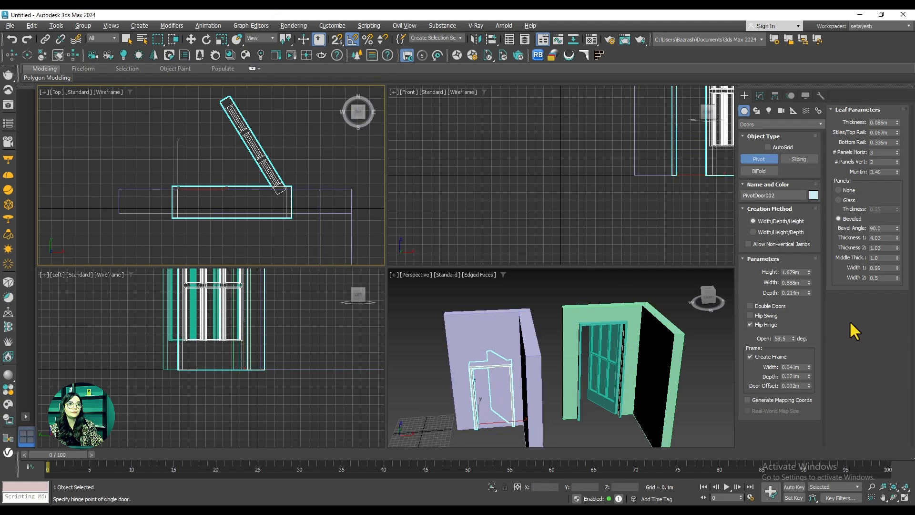
Step: Increase the height of the box wall's pivot door until it suits the wall, and deselect it
mouse_move(808, 271)
left_mouse_down()
mouse_move(808, 250)
mouse_move(805, 260)
left_mouse_up()
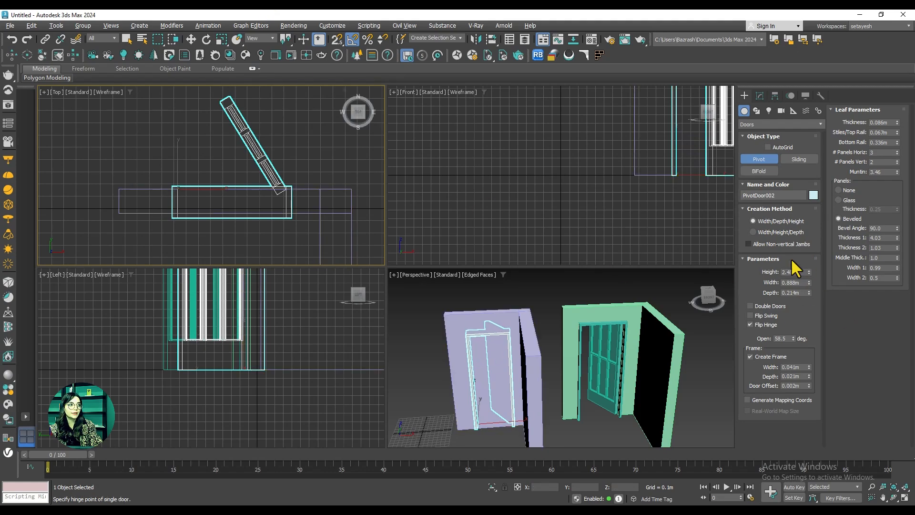
right_click(498, 414)
middle_click_drag(474, 411, 633, 431, "alt")
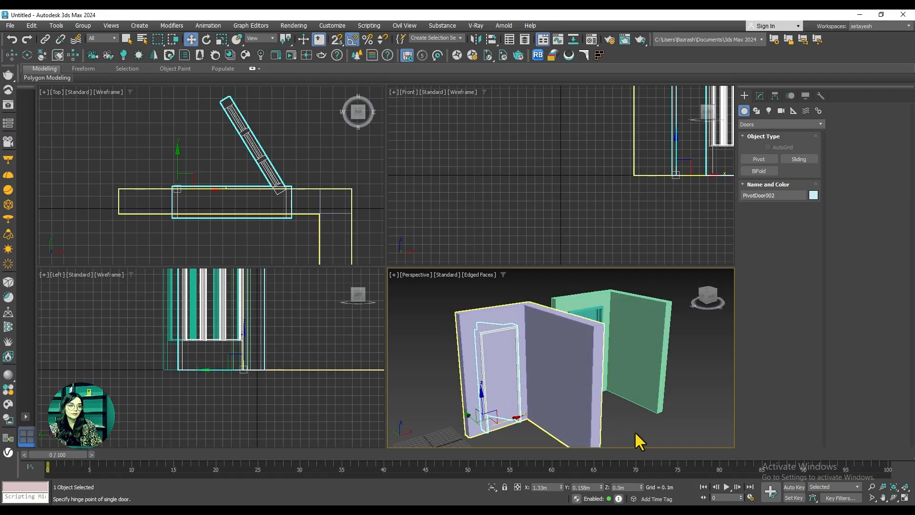
left_click(659, 419)
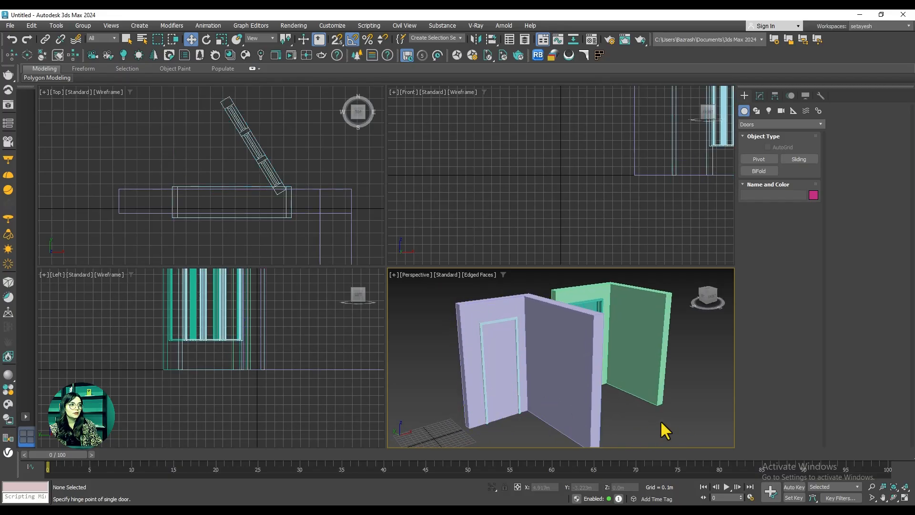
Step: Connect the lengthwise edge ring of the box wall's door section with 1 segment and move the loop about 0.582 m along X to the hinge-side jamb
left_click(555, 377)
key("2")
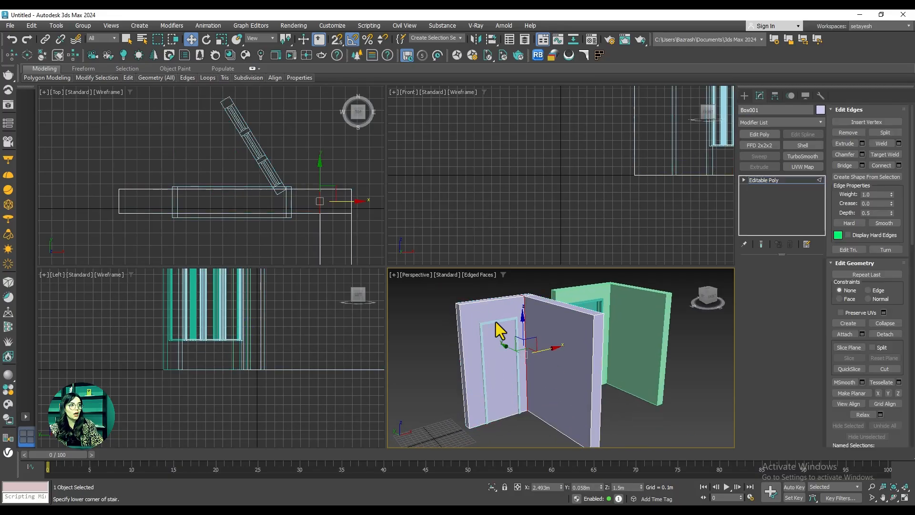
left_click(517, 298)
left_click(753, 335)
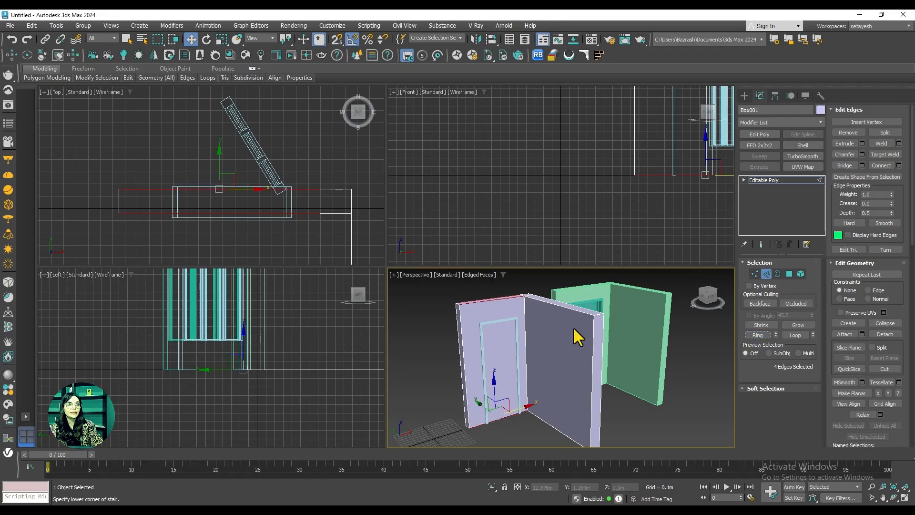
right_click(487, 308)
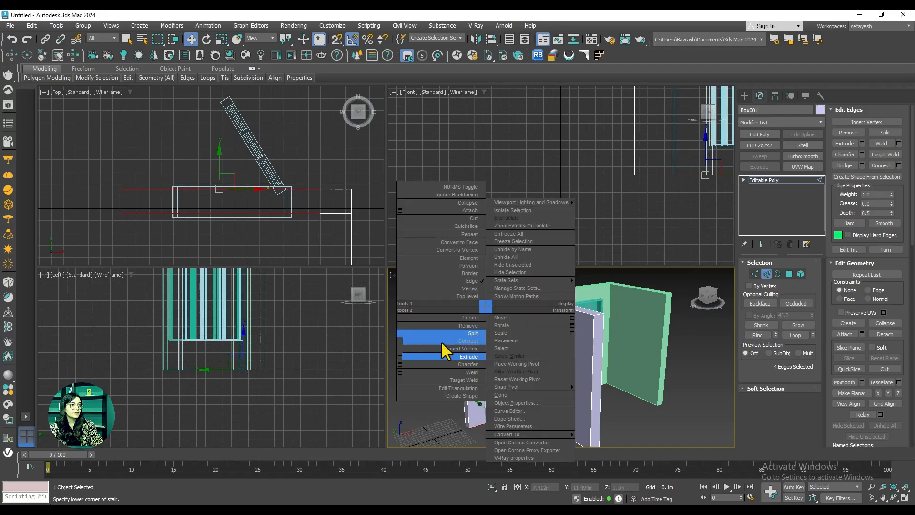
left_click(400, 341)
scroll(503, 370, "up", 5)
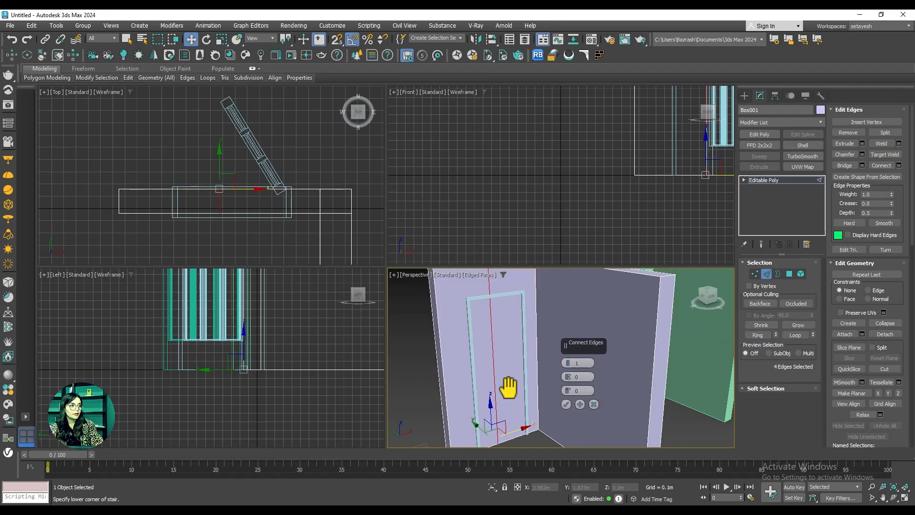
left_click(566, 404)
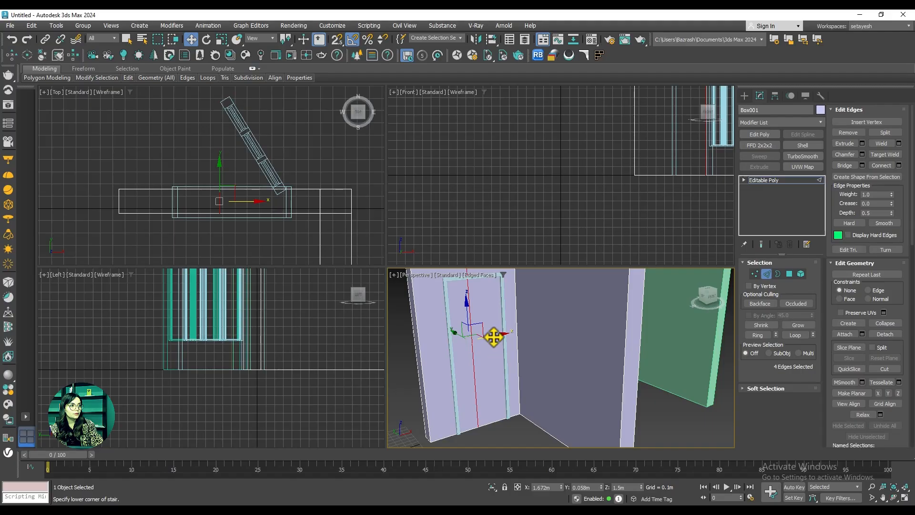
left_click_drag(493, 337, 524, 336)
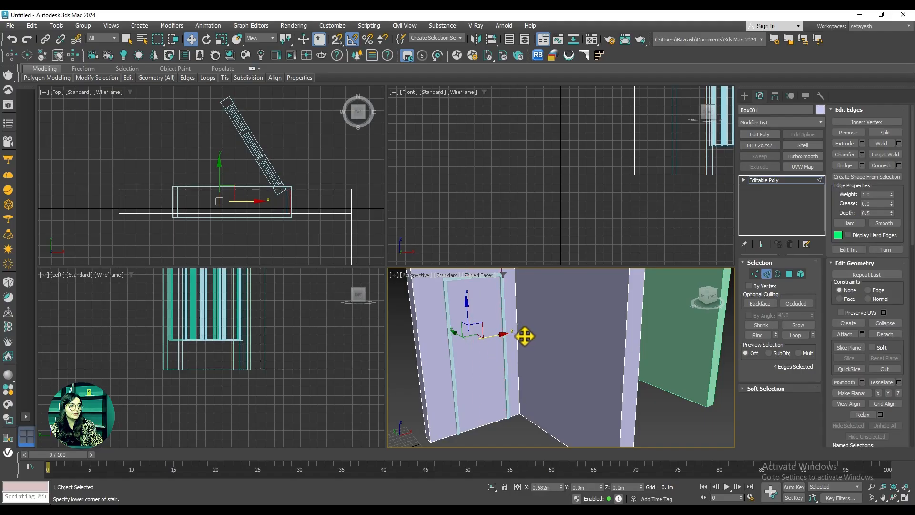
Step: Connect the remaining lengthwise edges across the door section and move the new loop about -0.266 m along X to the opposite jamb
left_click(486, 423)
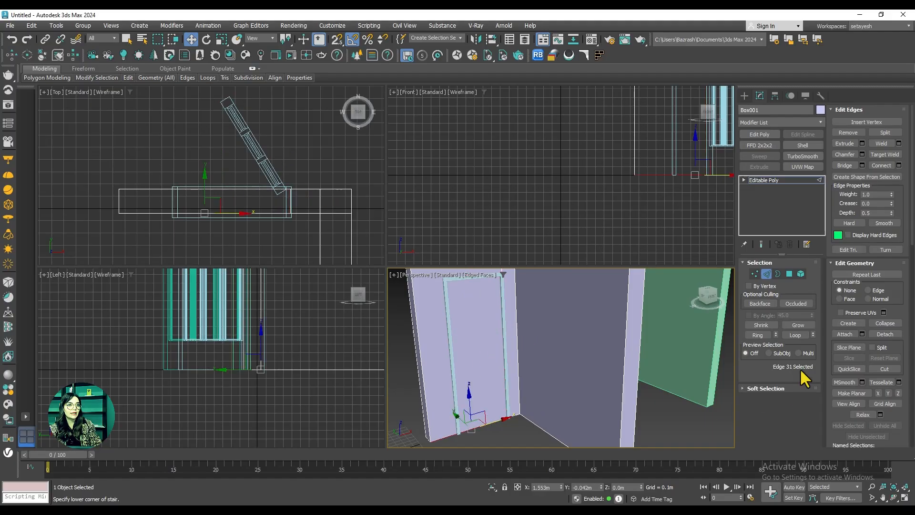
left_click(757, 335)
right_click(462, 362)
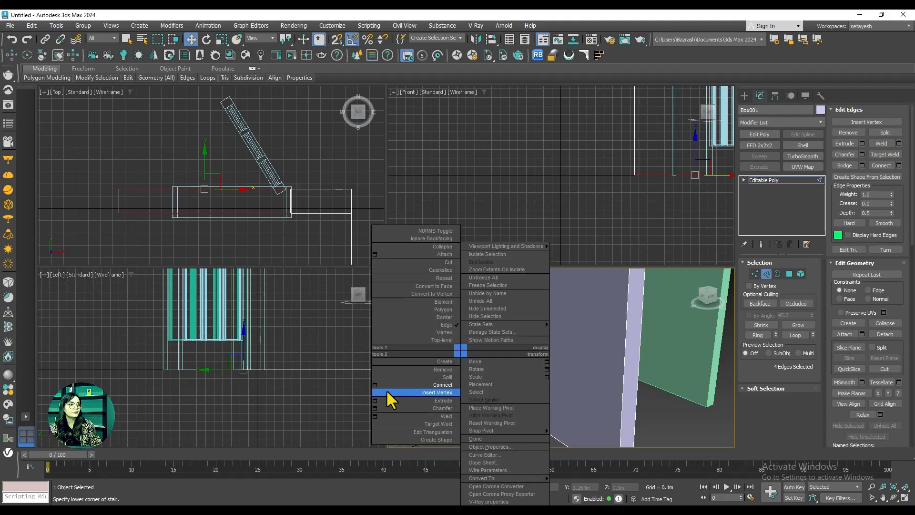
left_click(375, 389)
left_click(566, 404)
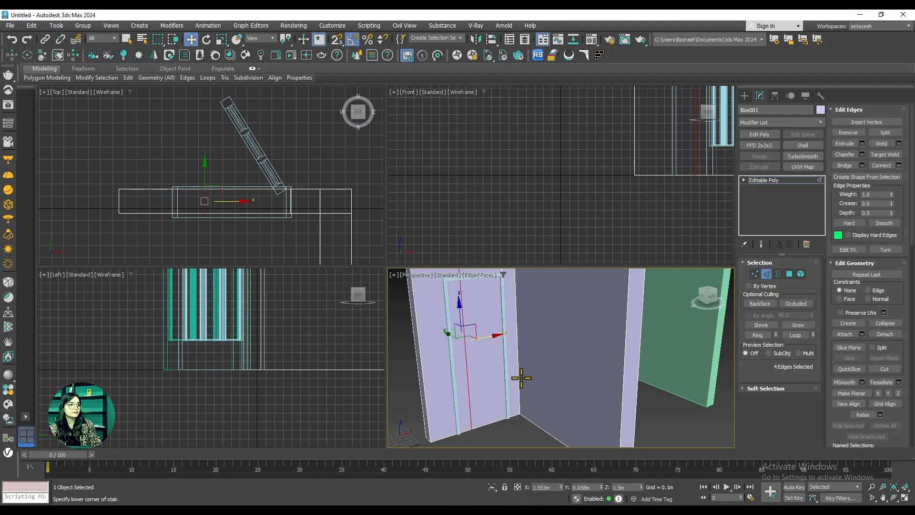
left_click_drag(490, 341, 477, 352)
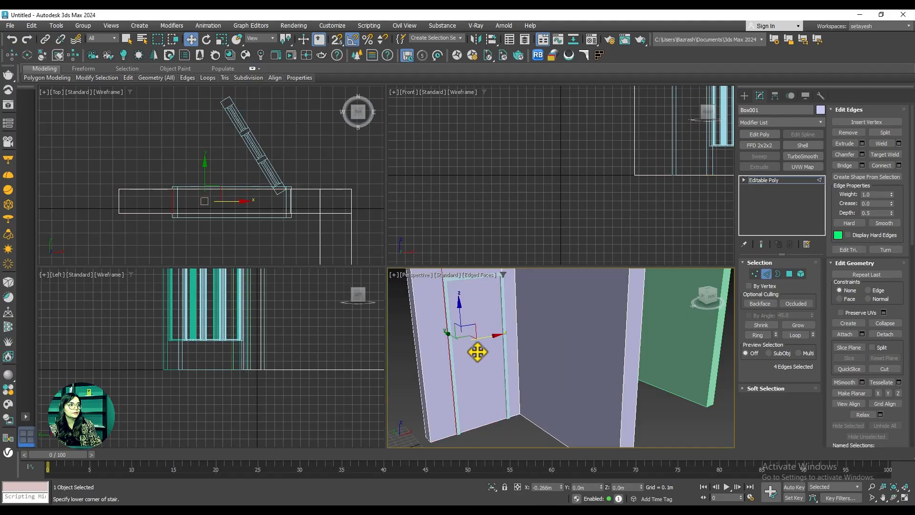
Step: Connect the wall's vertical edge ring with a horizontal loop and raise it about 1.02 m along Z to the door's top
middle_click_drag(487, 325, 491, 414)
left_click(449, 359)
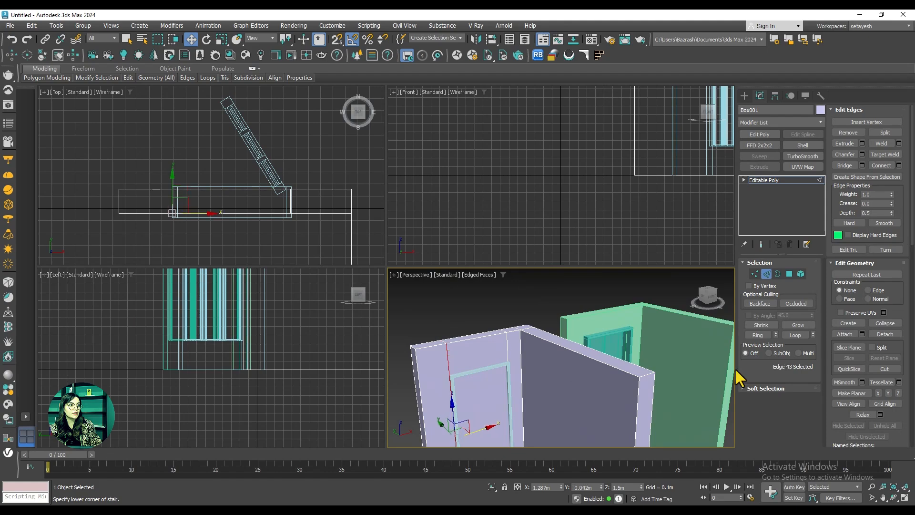
left_click(757, 335)
right_click(492, 351)
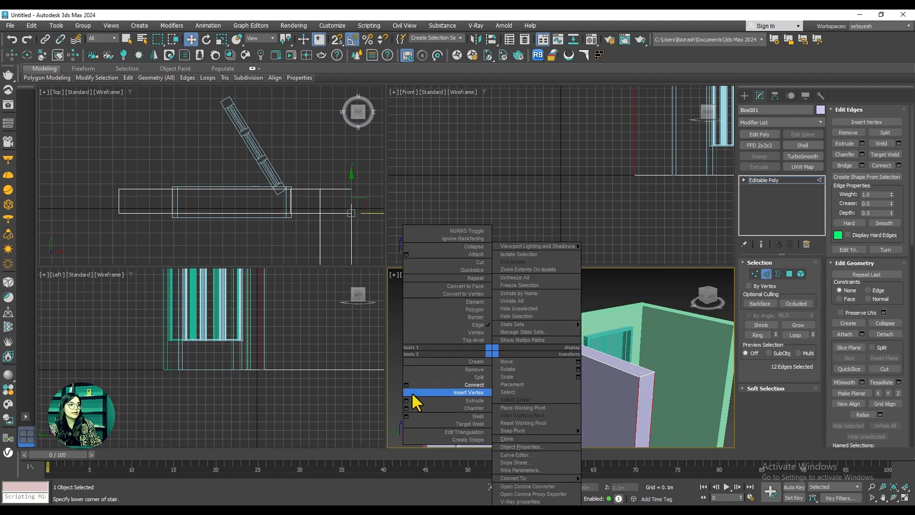
left_click(406, 384)
left_click(568, 402)
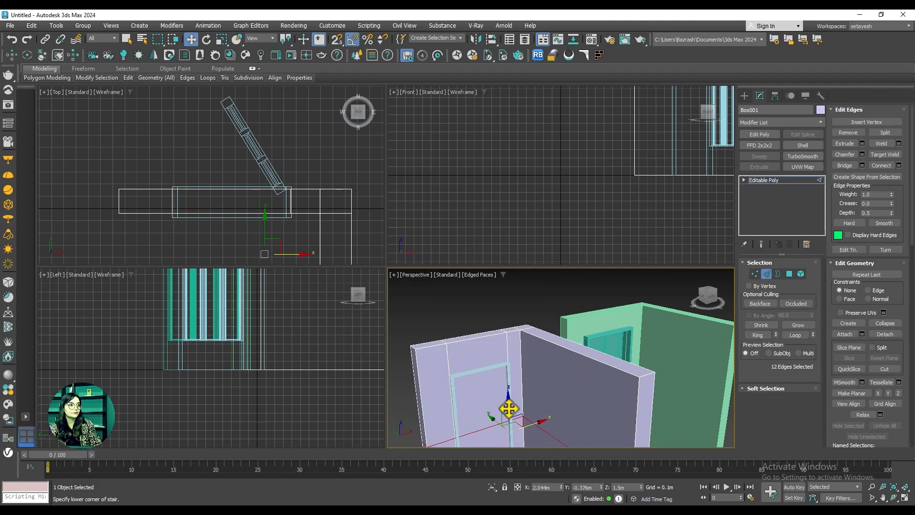
left_click_drag(509, 409, 514, 341)
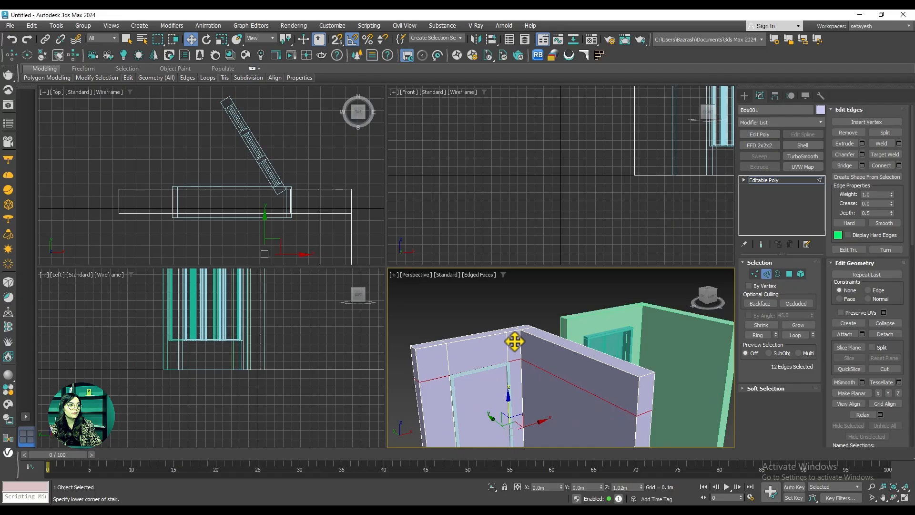
Step: Bridge the two polygons covering the door on the front and back faces of the box wall to cut the opening
key("4")
left_click(490, 402)
scroll(487, 411, "down", 3)
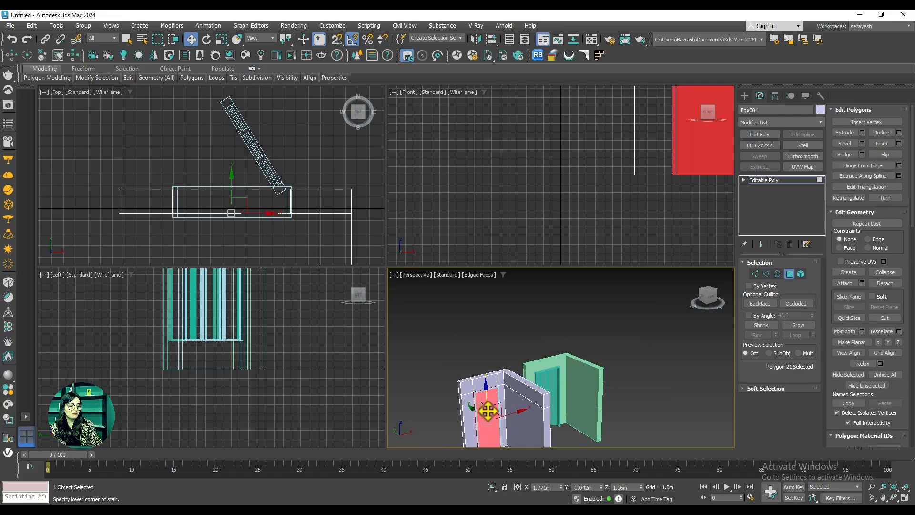
middle_click_drag(486, 411, 597, 402, "alt")
scroll(518, 416, "up", 5)
left_click(488, 396, "ctrl")
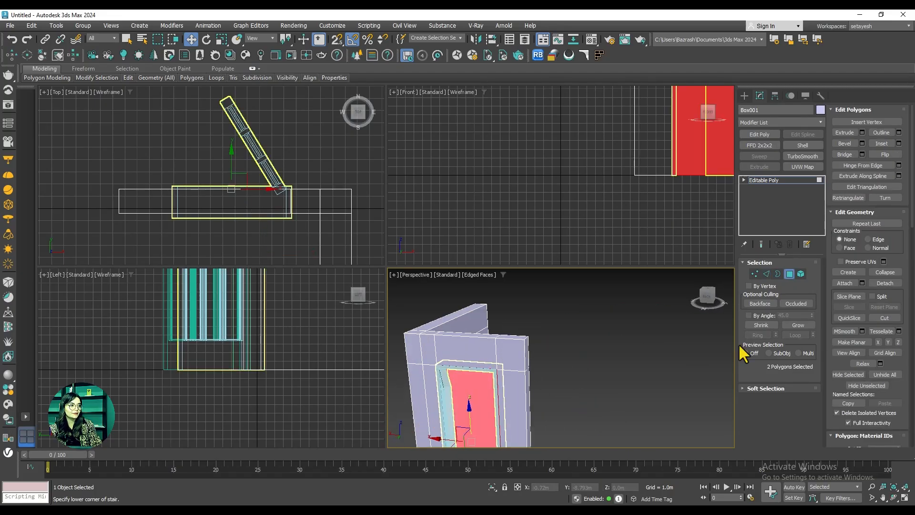
left_click(845, 154)
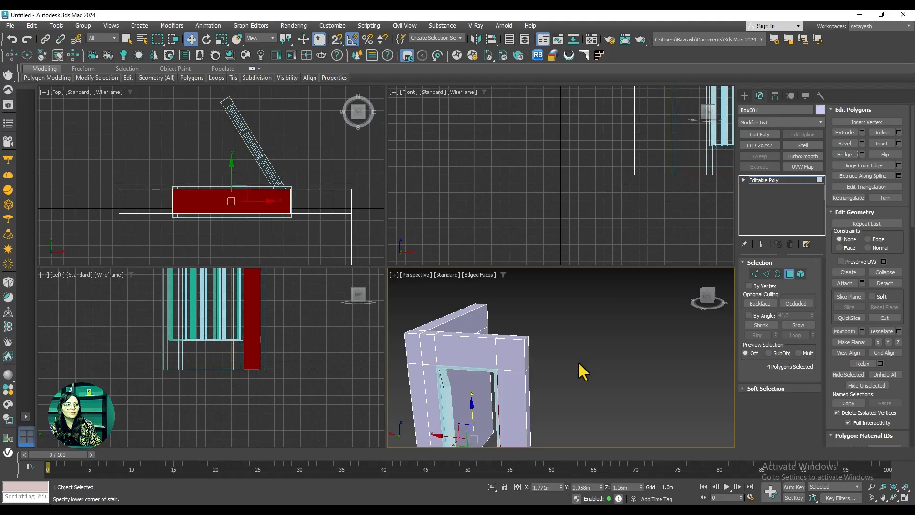
Step: Delete the threshold polygons at the bottom of the box wall's door opening and compare both walls with their doors
middle_click_drag(577, 361, 518, 341, "alt")
left_click(479, 391)
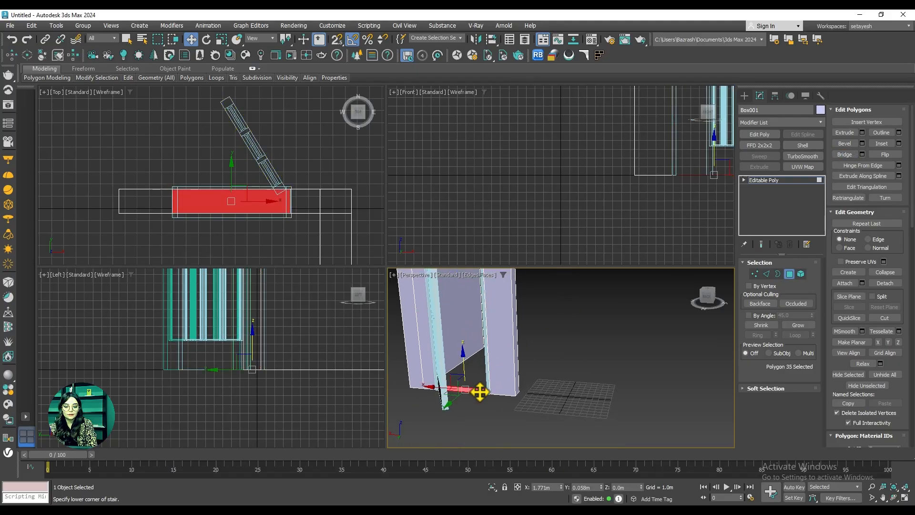
key("Delete")
left_click(477, 391)
key("Delete")
scroll(533, 406, "down", 3)
middle_click_drag(540, 407, 459, 415, "alt")
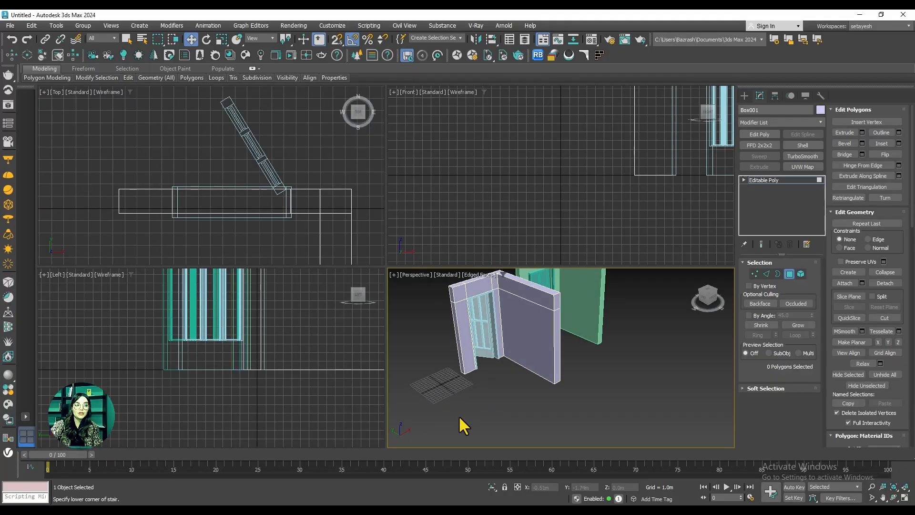
middle_click_drag(522, 395, 579, 425)
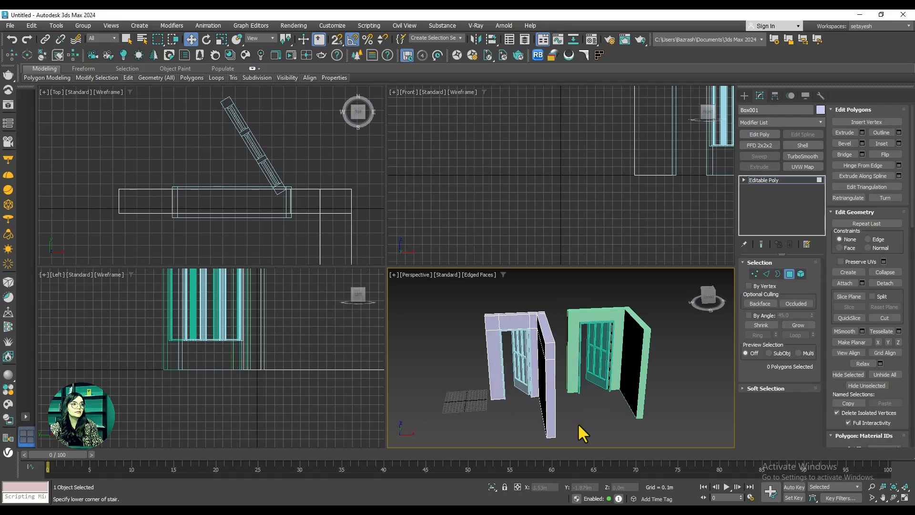